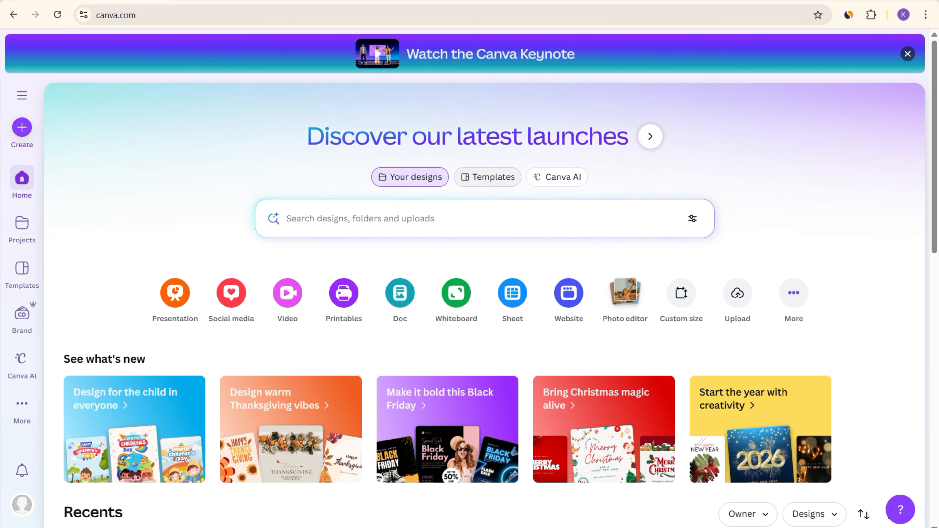
Open the Canva template library and look through the Explore templates categories.
click(488, 176)
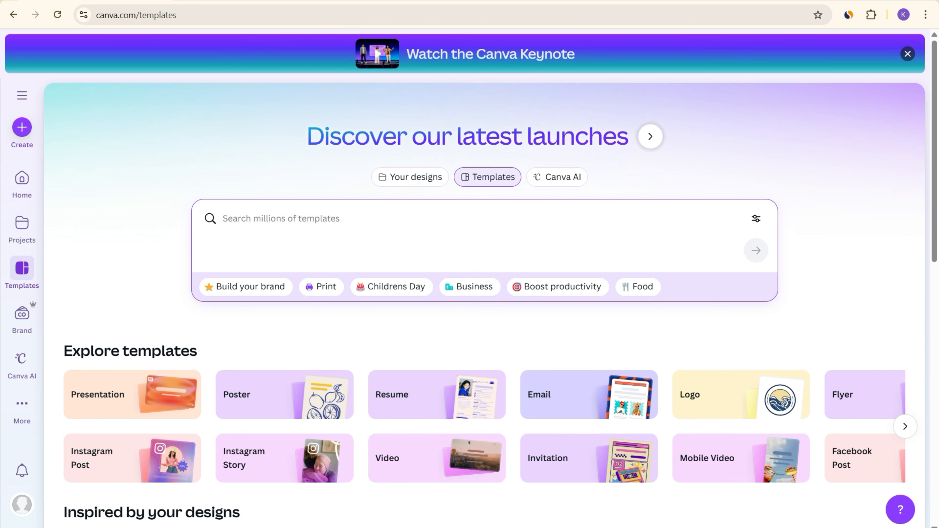
scroll(558, 287, down, 2)
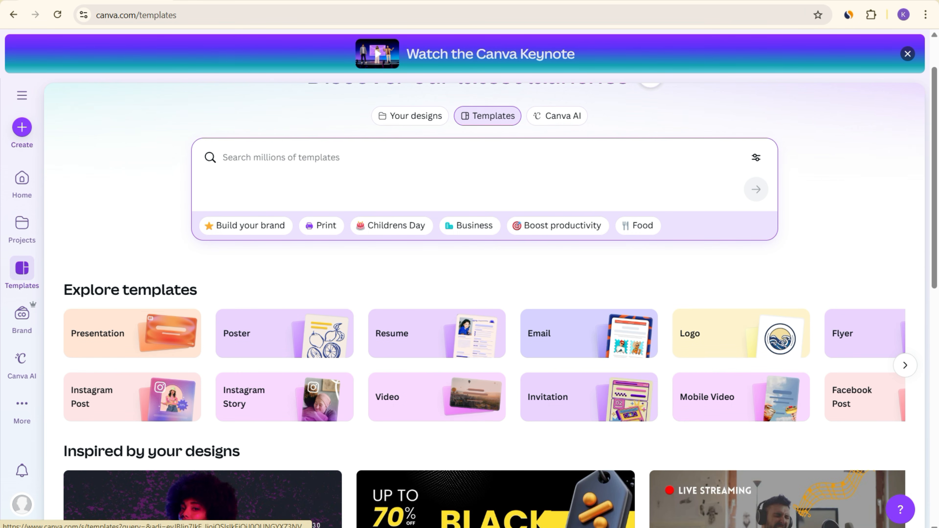
click(904, 365)
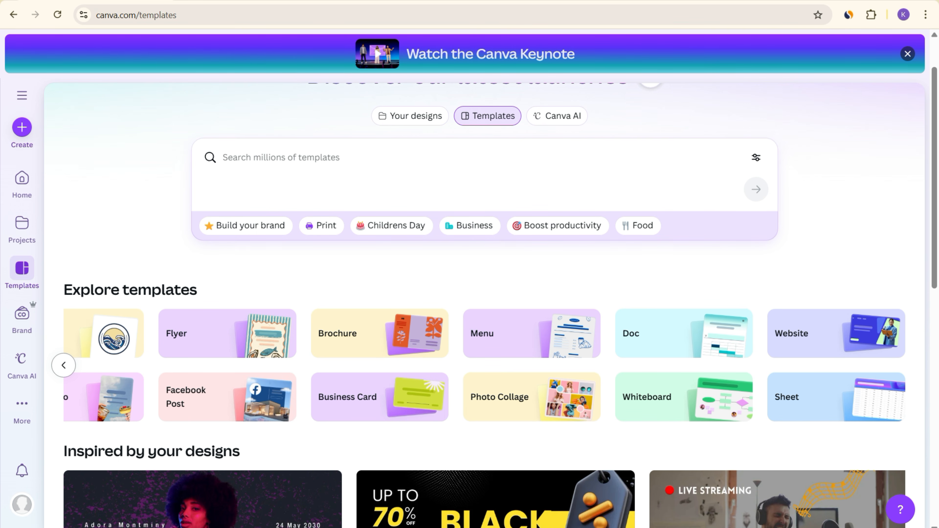
click(64, 365)
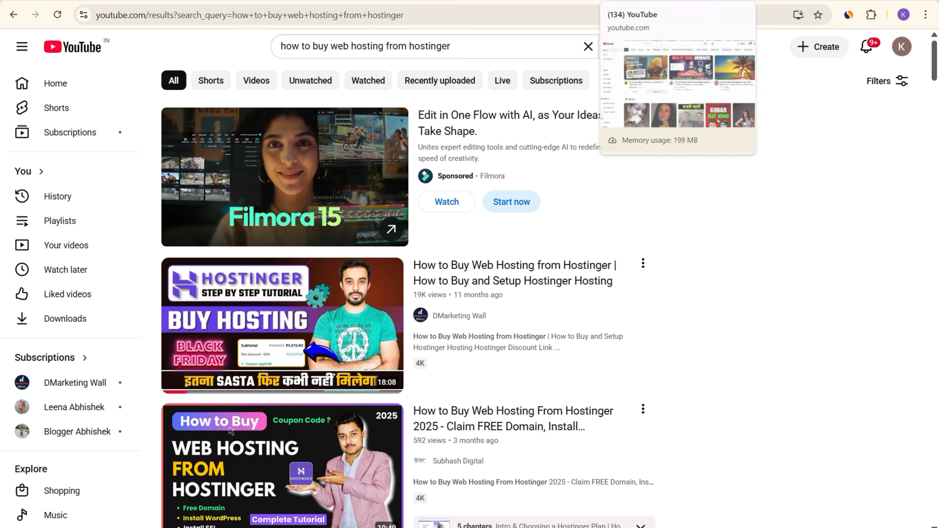
Switch to the YouTube home page, search for the blogging creators' channel and open it.
click(636, 2)
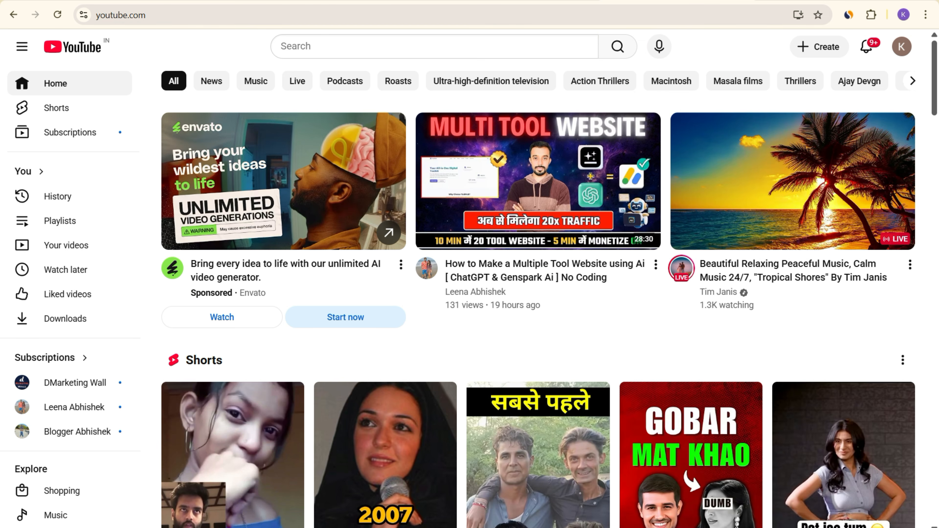
click(434, 46)
click(300, 130)
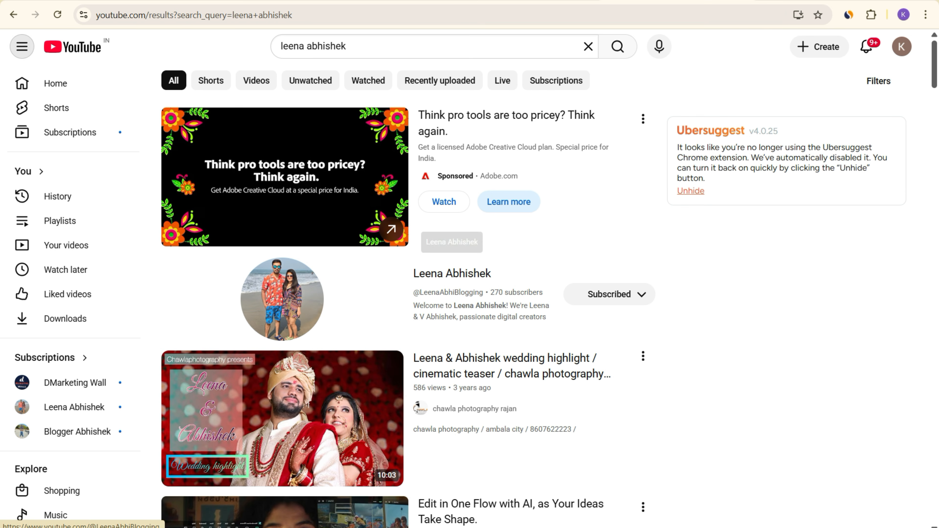
click(282, 299)
scroll(543, 284, down, 3)
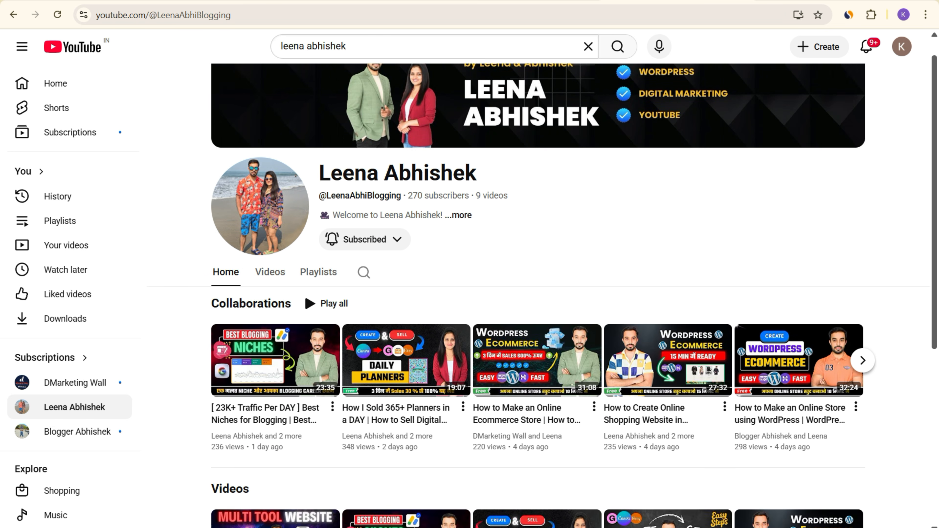
List the channel's videos and look through all of their titles and thumbnails.
click(270, 172)
scroll(238, 499, down, 5)
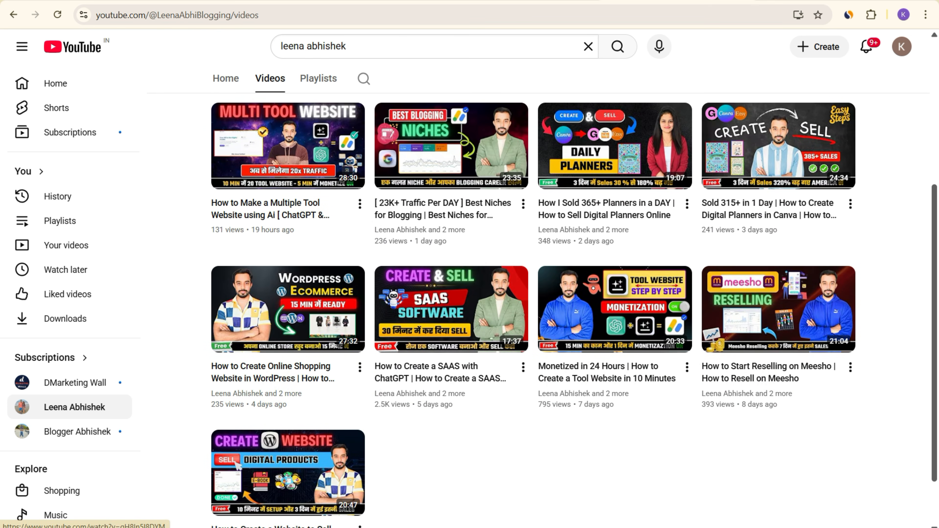
scroll(288, 473, down, 2)
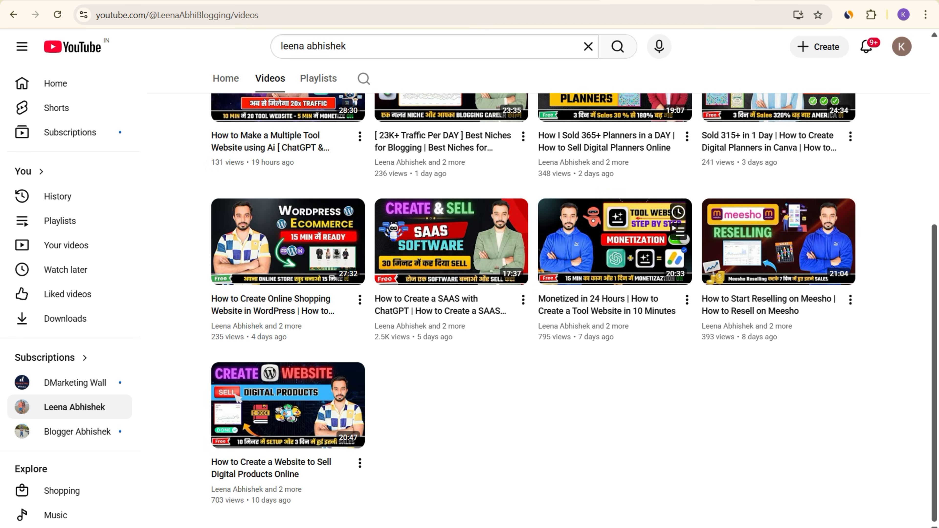
scroll(236, 397, up, 8)
scroll(236, 396, down, 6)
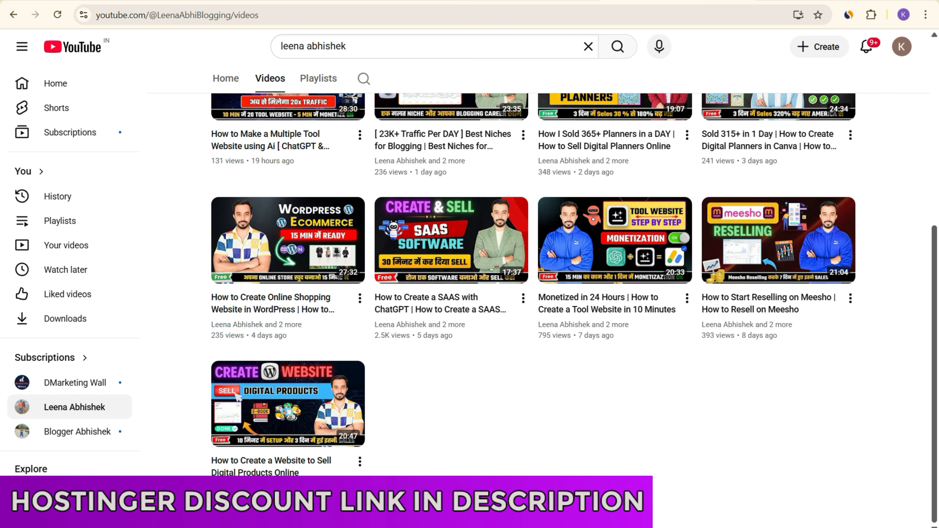
Switch to Discount.txt in Notepad, highlight the Discount Link 1 URL, and minimize the file.
key(alt+Tab)
click(503, 163)
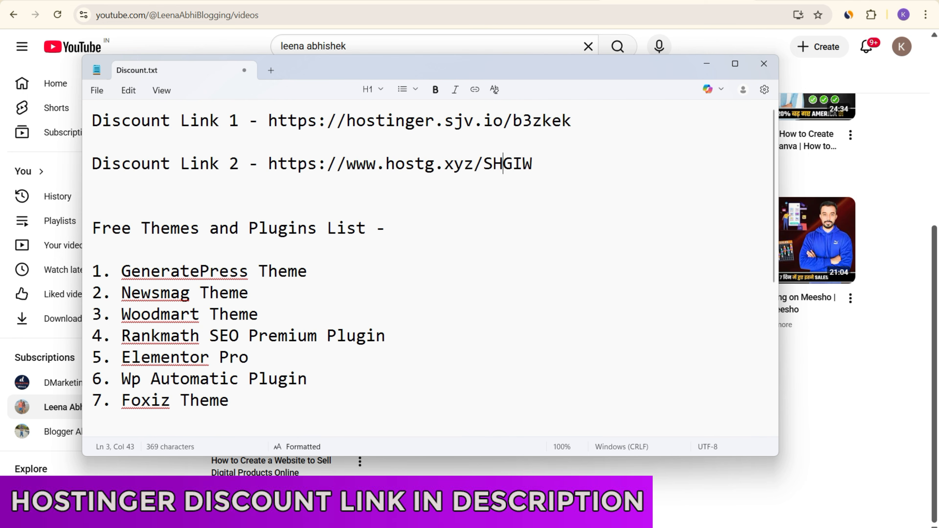
drag(269, 120, 571, 121)
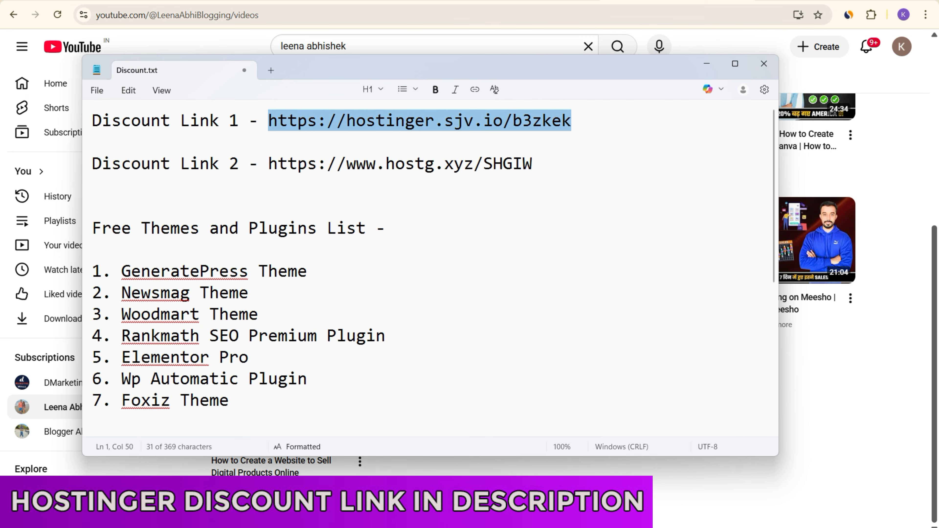
click(706, 63)
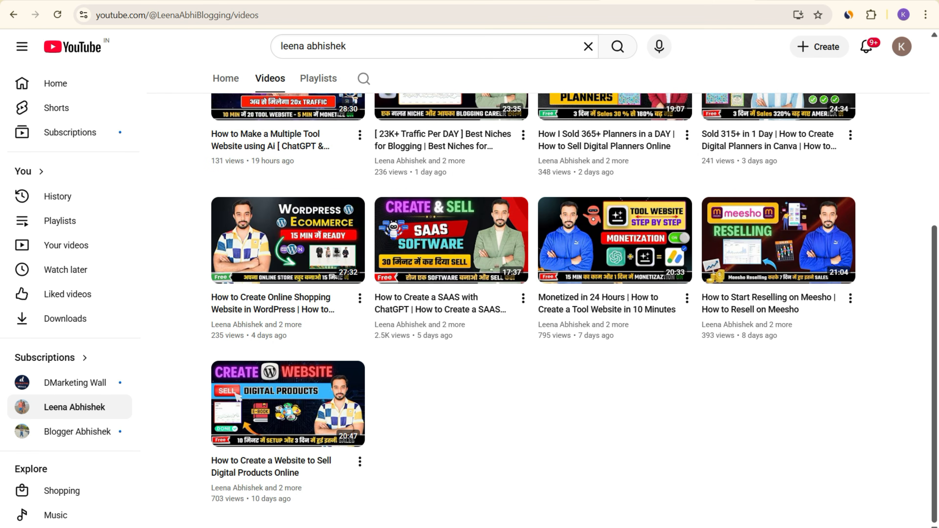
Return to the Canva template library, check the template categories and open the Instagram Post templates.
key(ctrl+Tab)
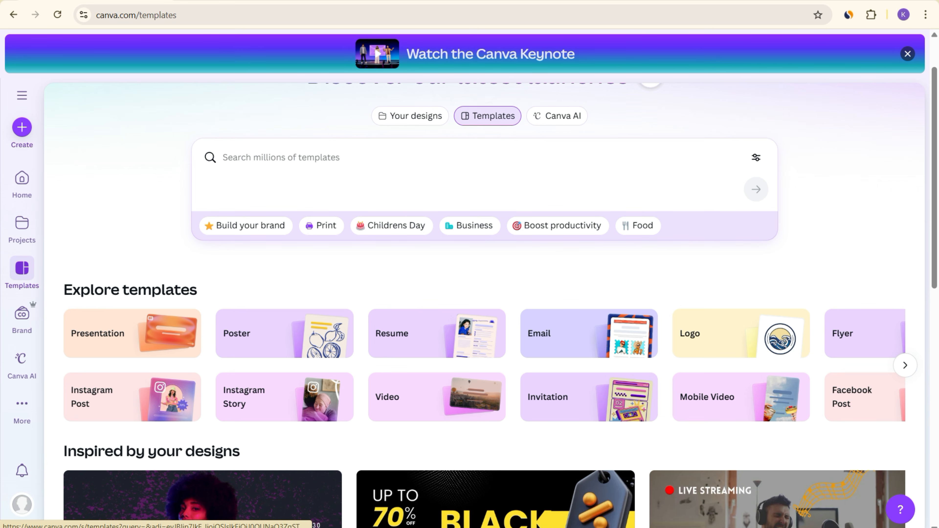
click(905, 365)
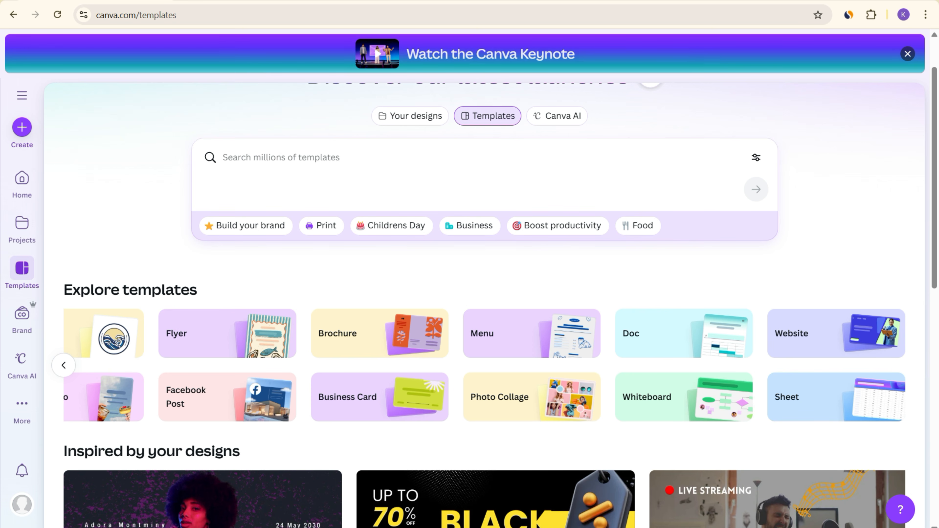
click(64, 365)
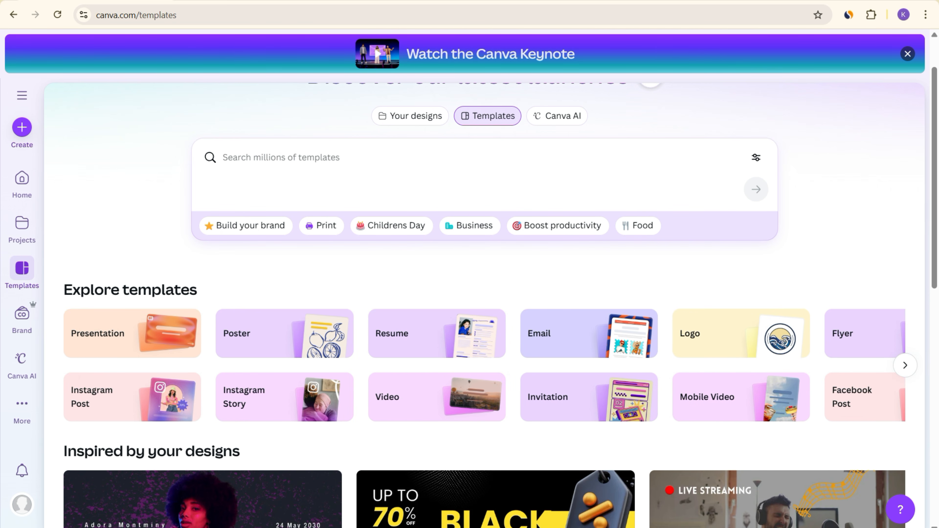
click(170, 398)
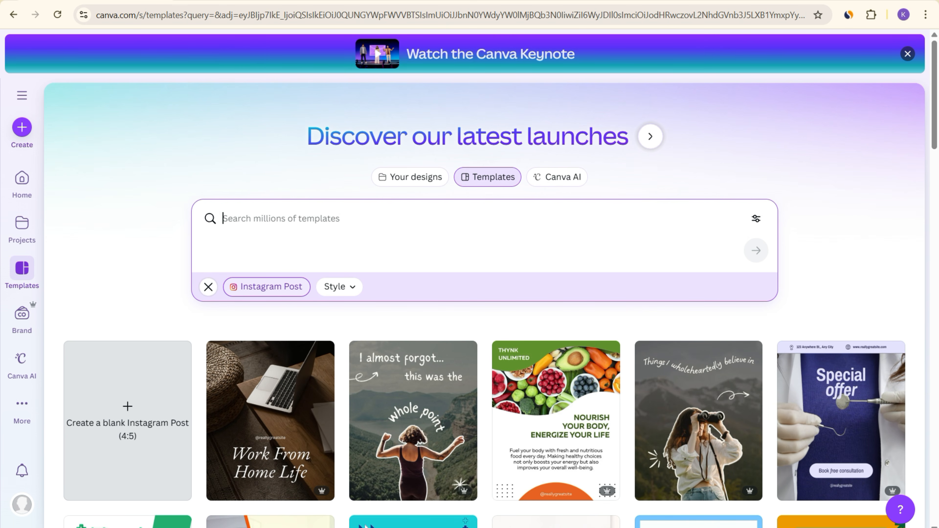
Examine the Instagram Post template gallery for the range of business, healthcare, festival, food and photo collage designs.
scroll(484, 305, down, 15)
scroll(556, 259, down, 20)
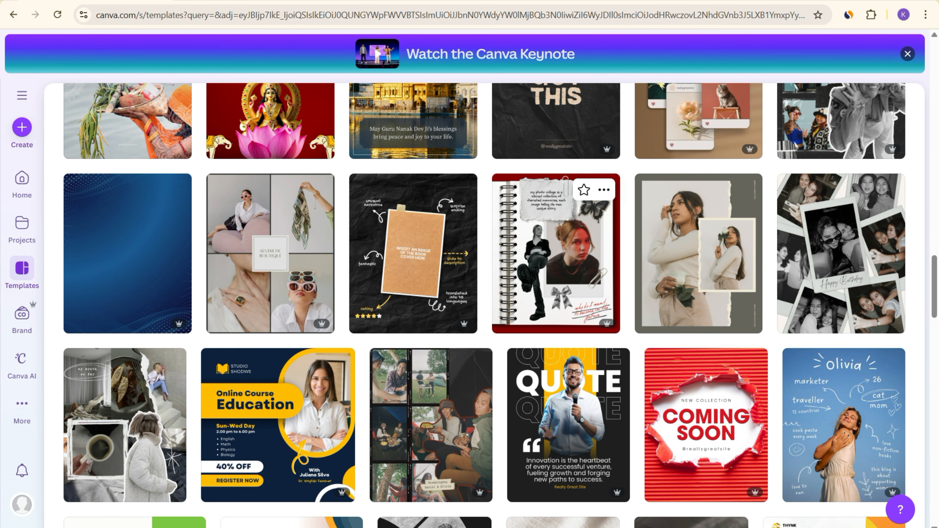
scroll(582, 331, up, 5)
scroll(582, 331, up, 5)
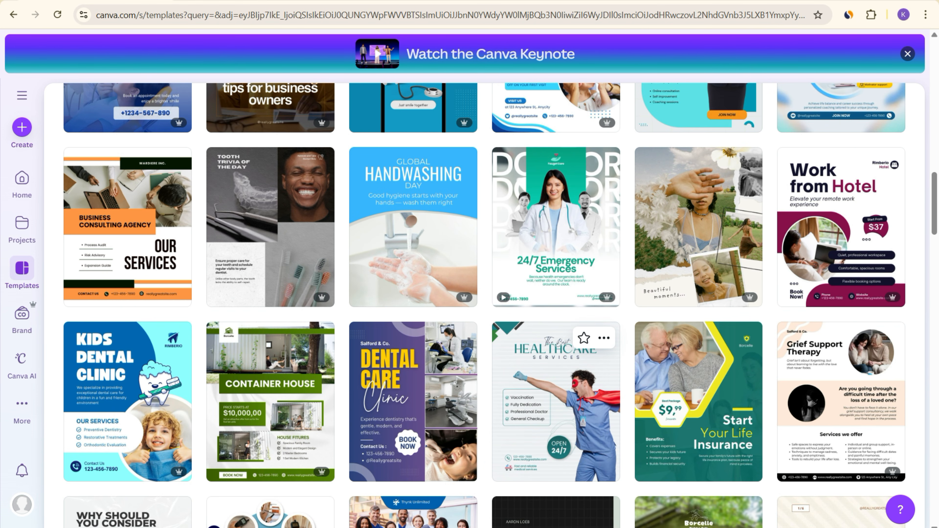
scroll(582, 332, up, 15)
scroll(583, 331, down, 5)
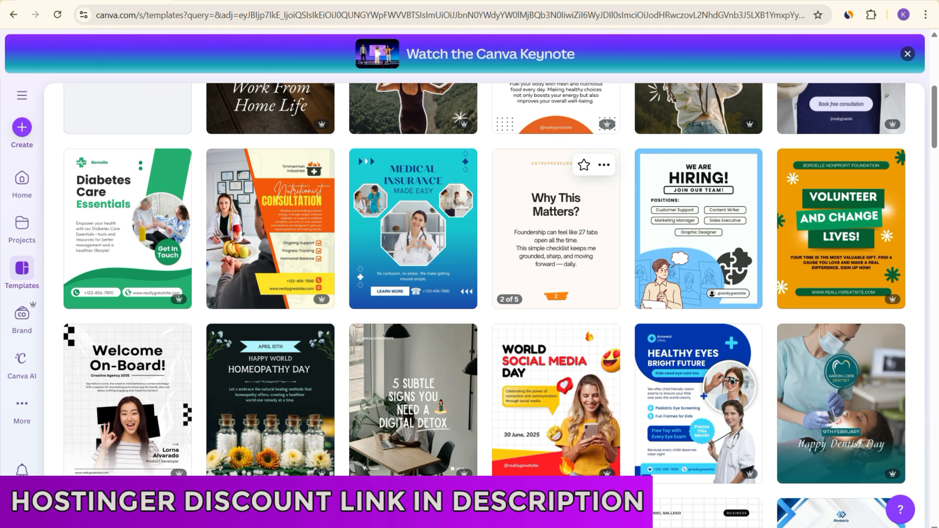
scroll(555, 229, down, 5)
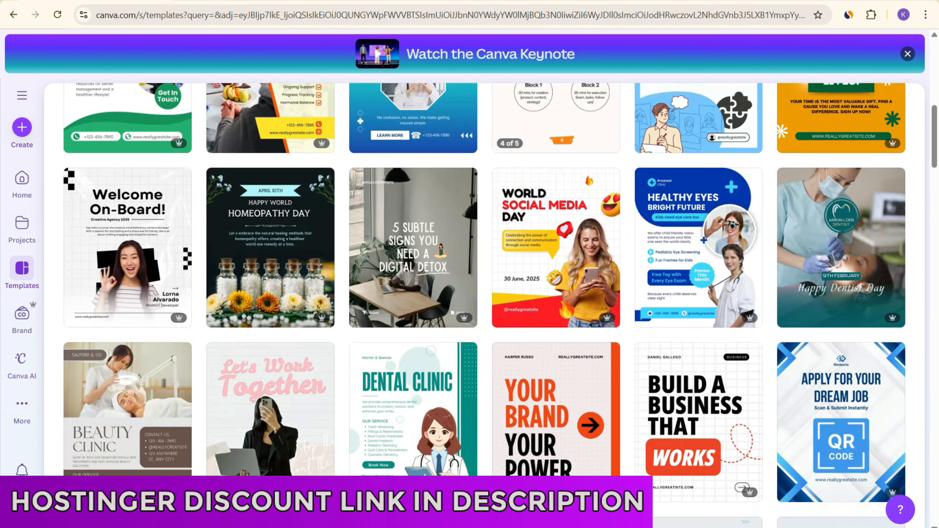
scroll(556, 230, down, 3)
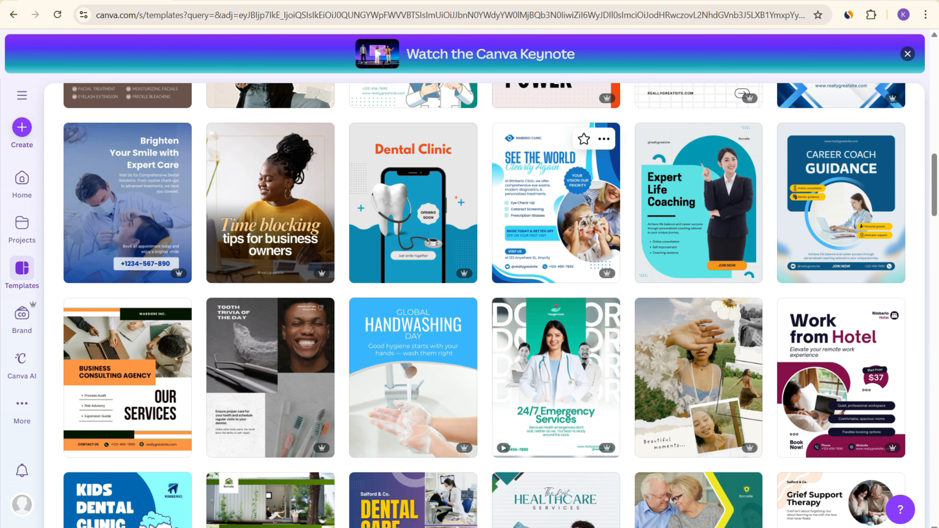
scroll(556, 229, down, 5)
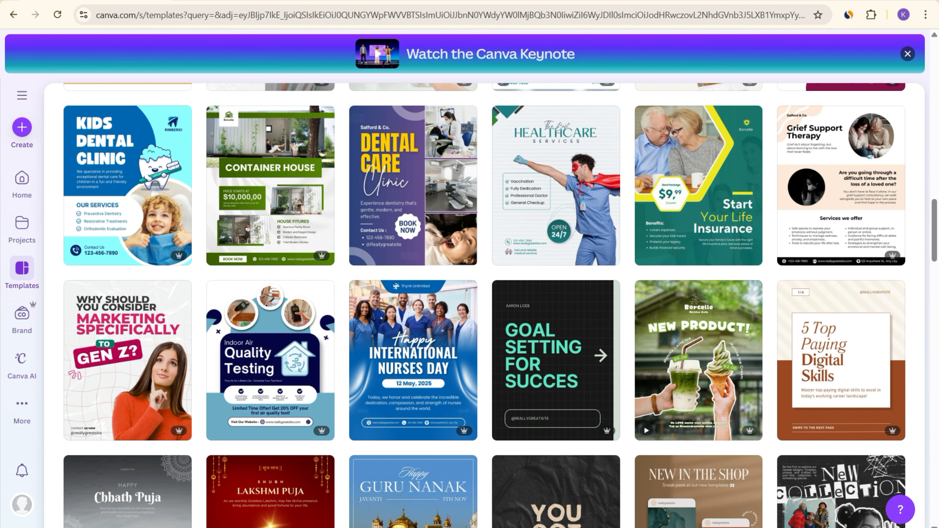
scroll(555, 229, down, 5)
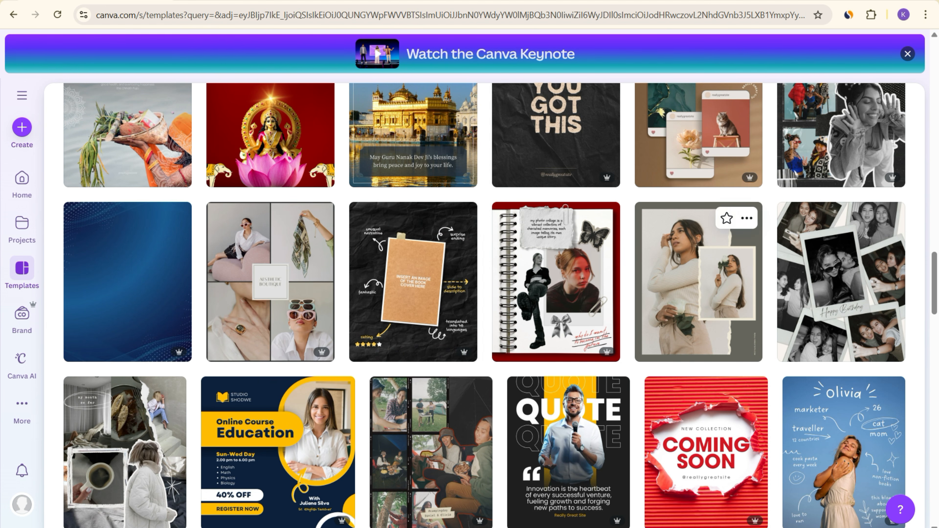
scroll(702, 259, up, 5)
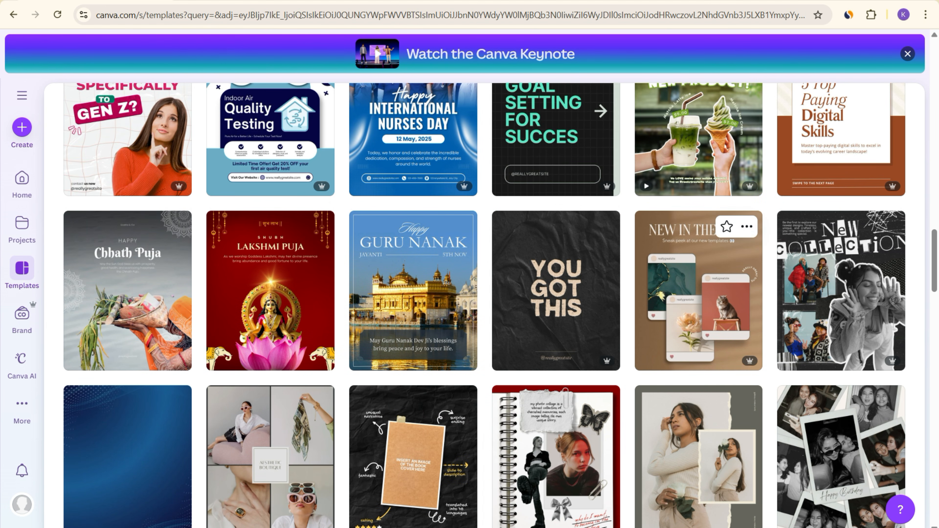
scroll(413, 259, up, 3)
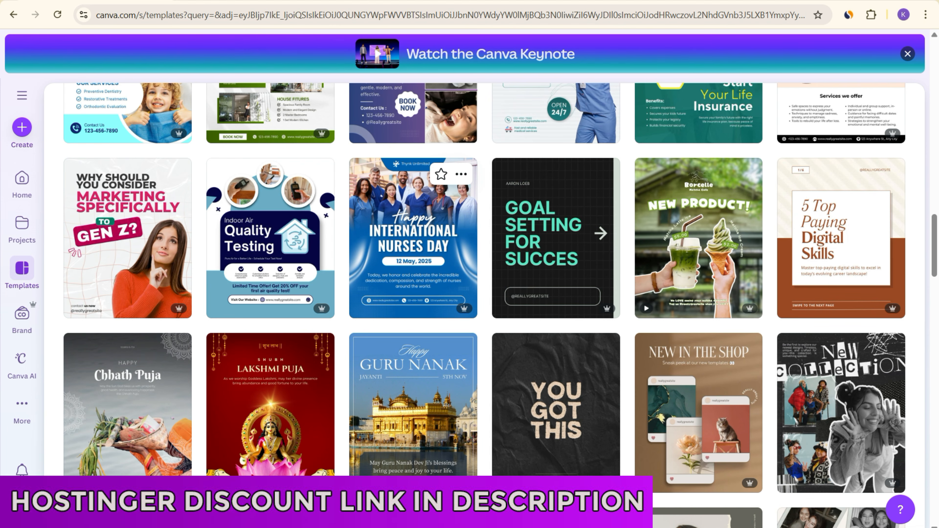
scroll(413, 296, up, 15)
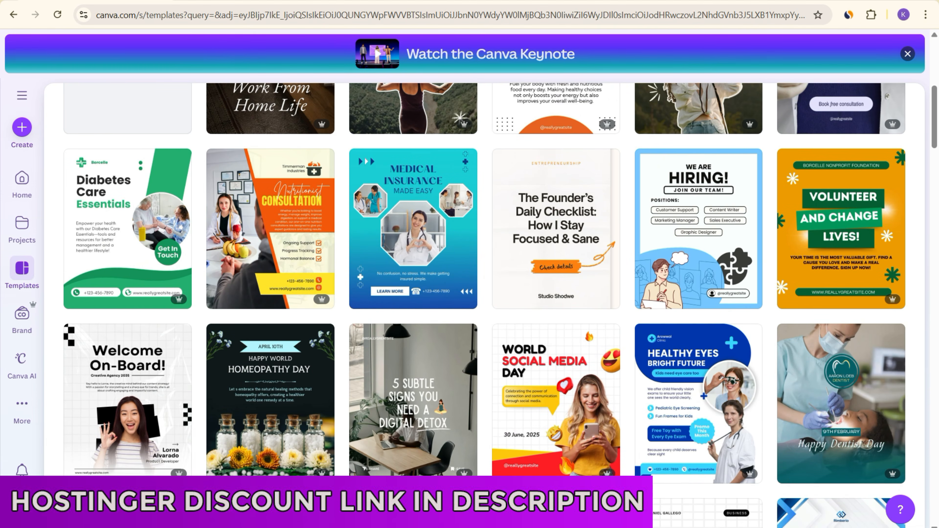
scroll(270, 407, down, 6)
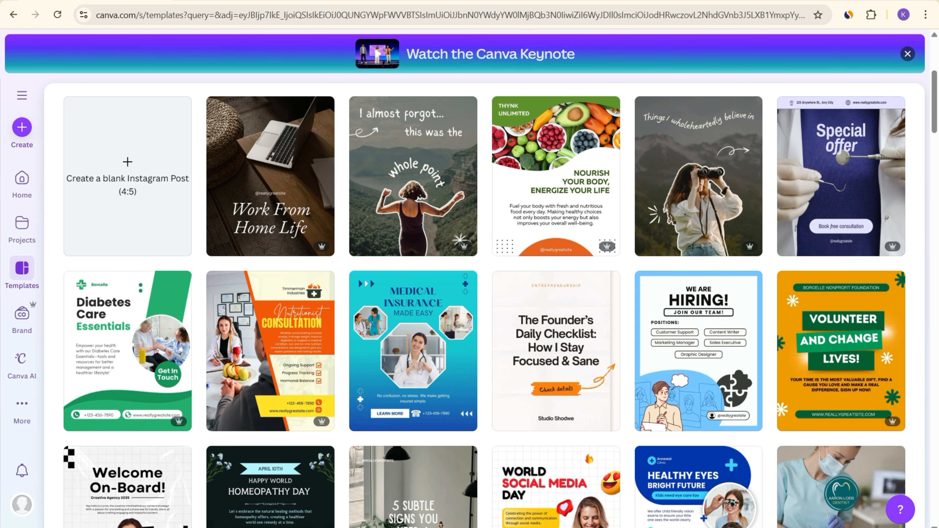
scroll(270, 370, down, 15)
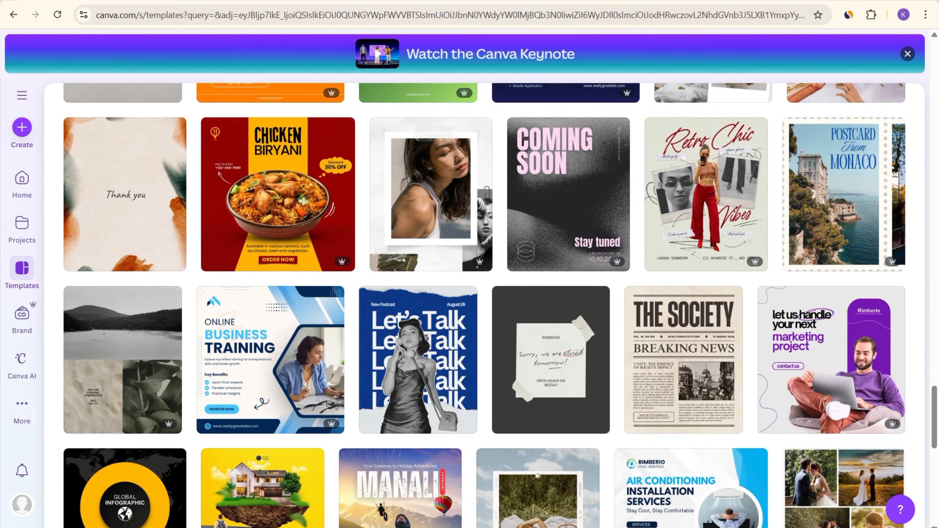
scroll(551, 278, down, 10)
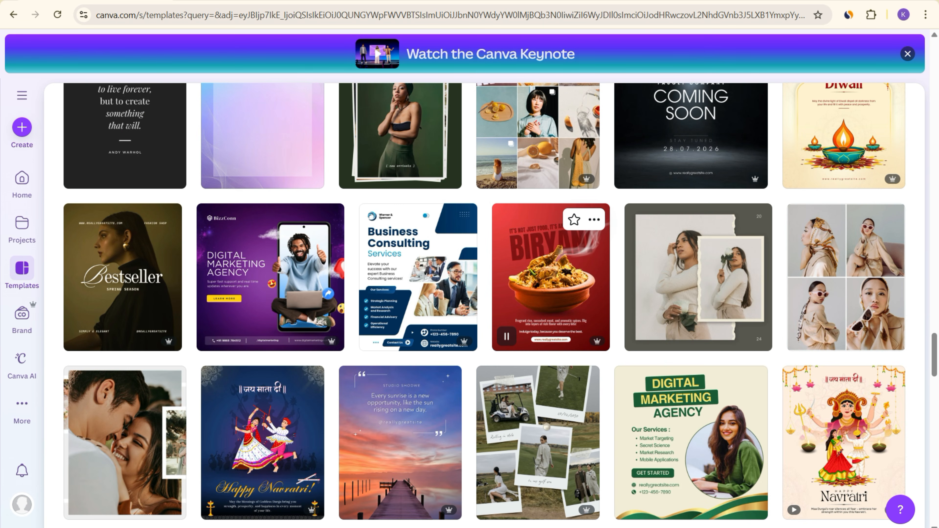
scroll(551, 277, up, 15)
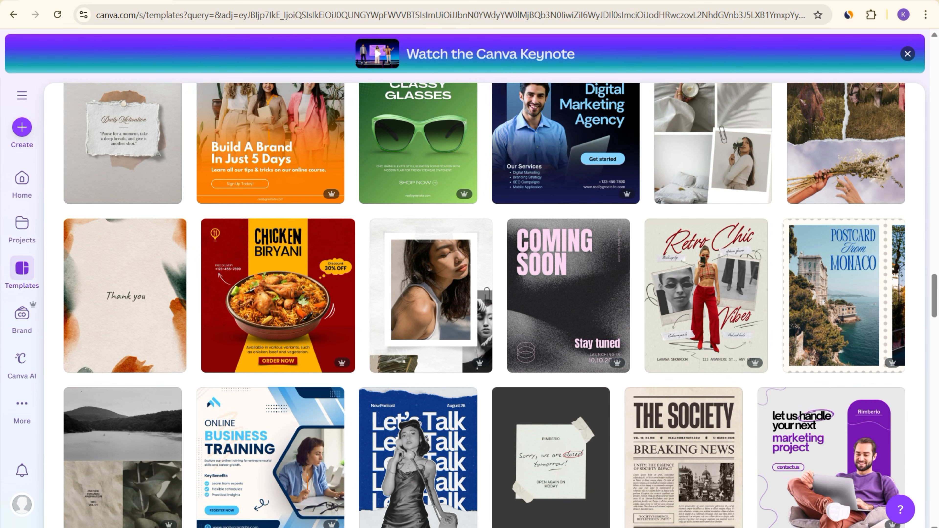
scroll(270, 303, up, 6)
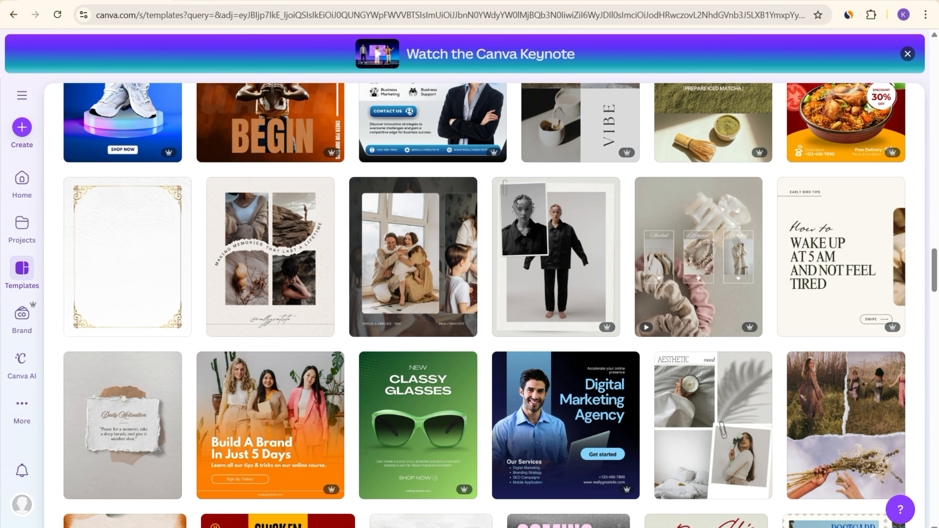
scroll(357, 332, up, 10)
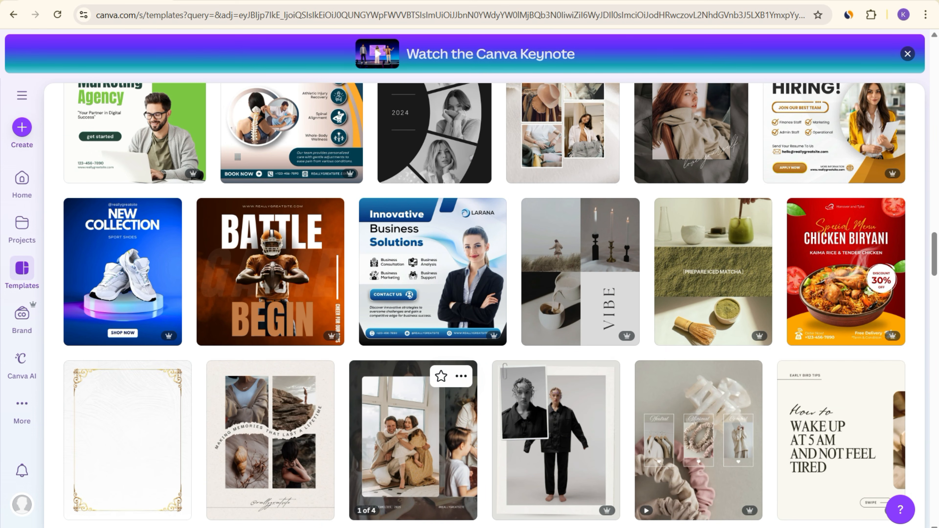
scroll(333, 303, up, 12)
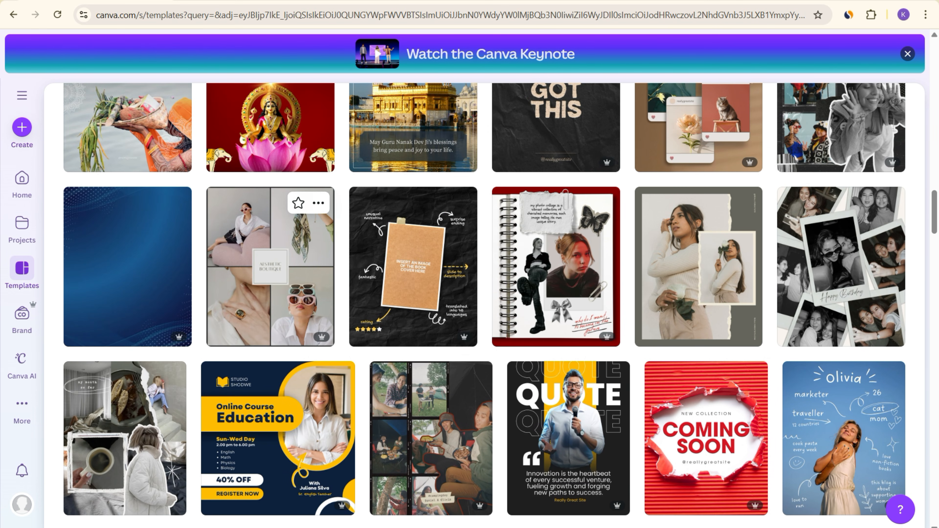
scroll(148, 259, up, 7)
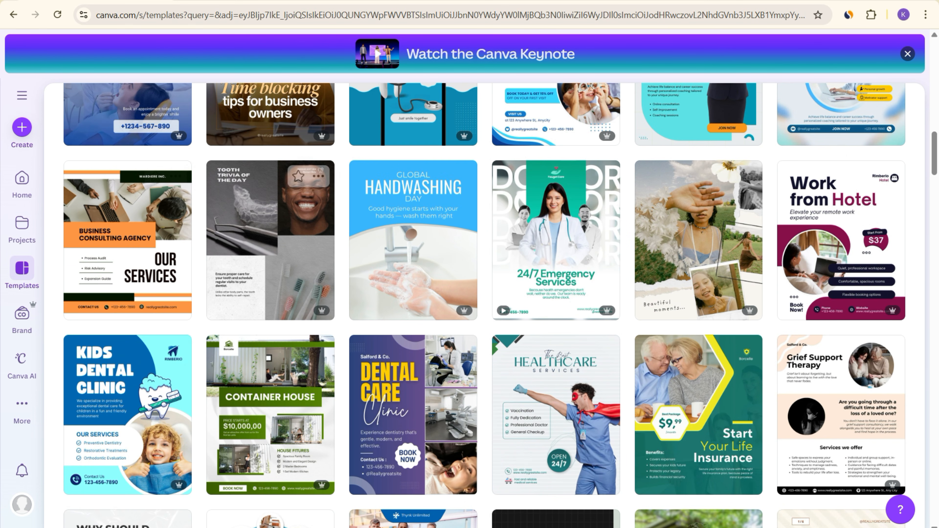
Open the Orange and Black Modern Creative Our Services List Instagram Post template for customisation.
click(128, 252)
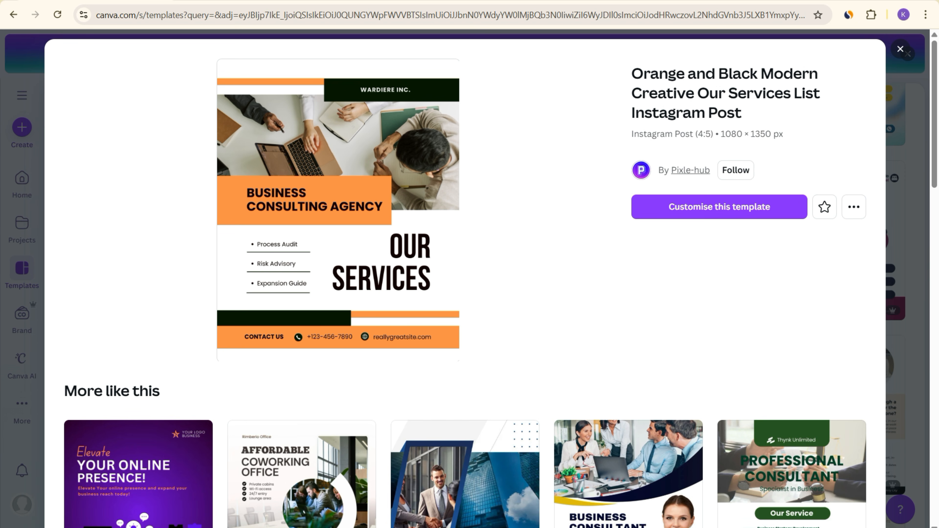
click(719, 207)
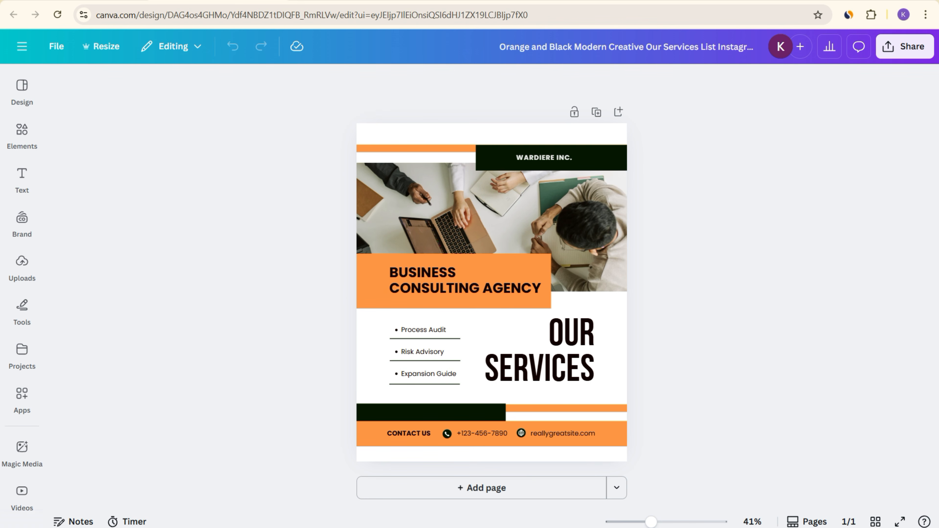
Nudge the office photo slightly upward, check that the orange heading block can be selected, and clear the selection.
click(492, 215)
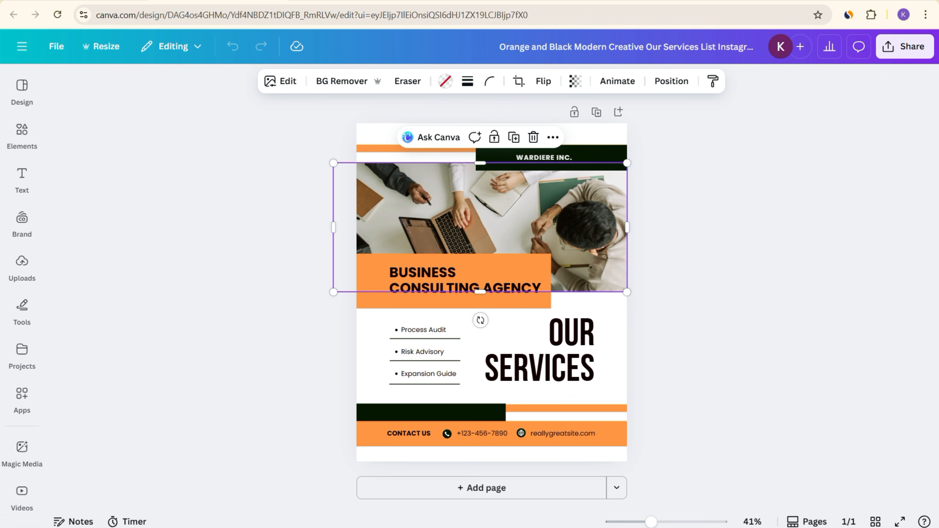
drag(480, 285, 480, 285)
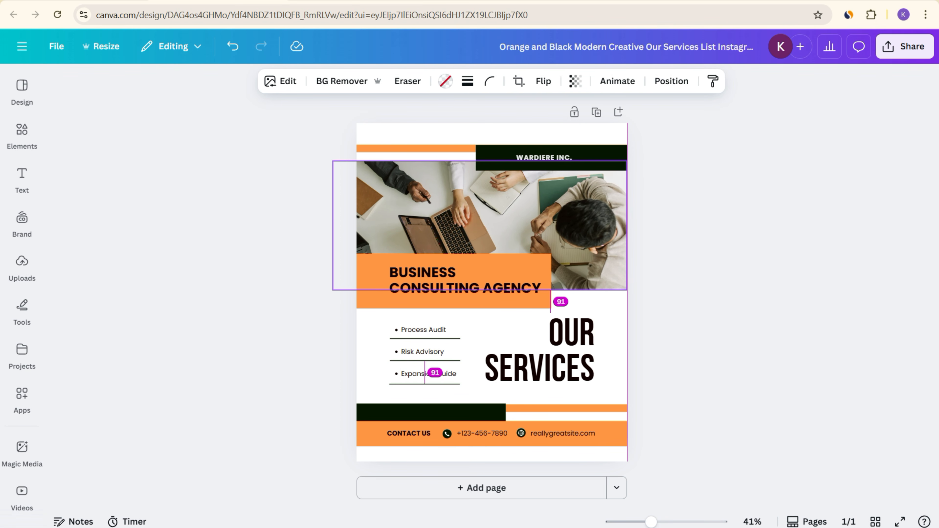
key(Escape)
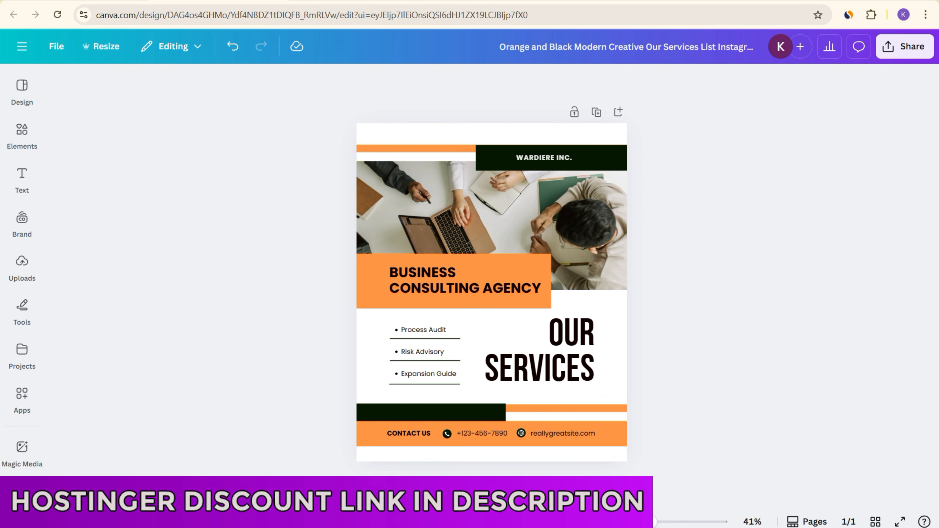
click(373, 300)
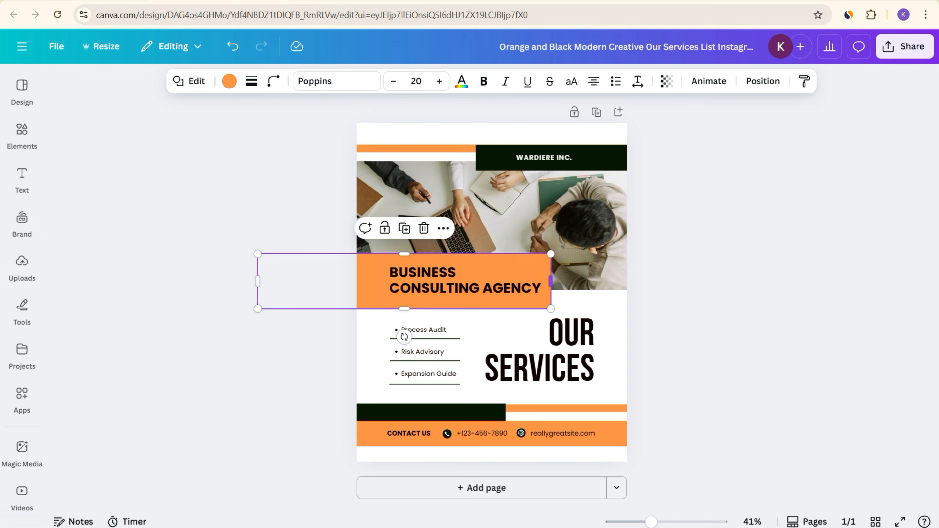
key(Escape)
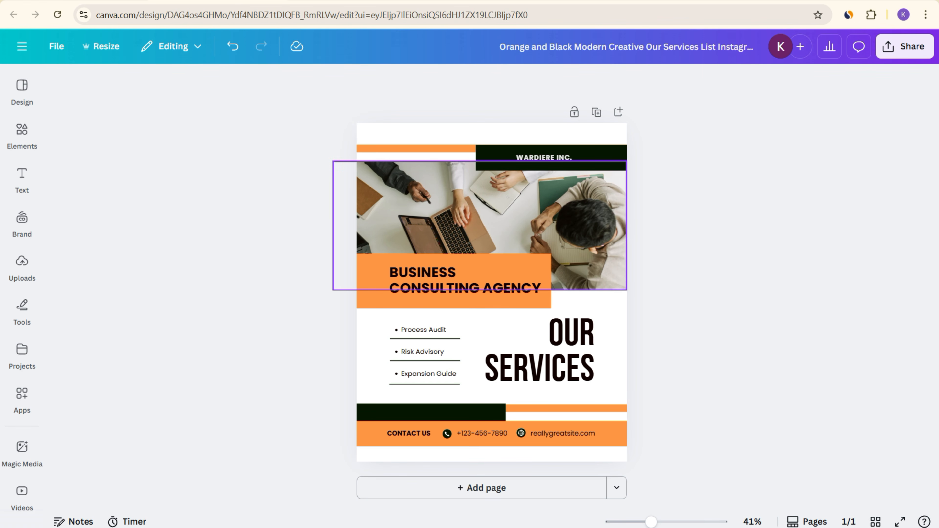
Delete the office photo from its frame, leaving the frame in place.
click(480, 225)
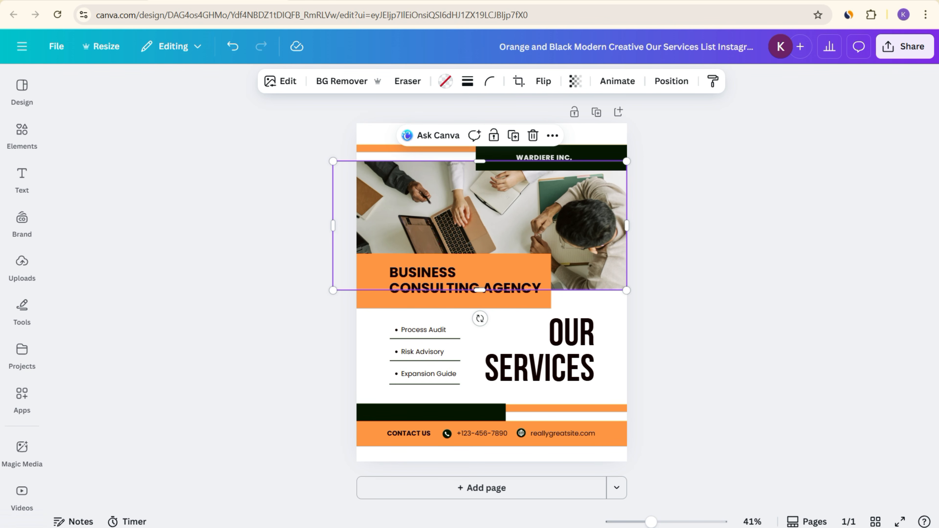
click(533, 136)
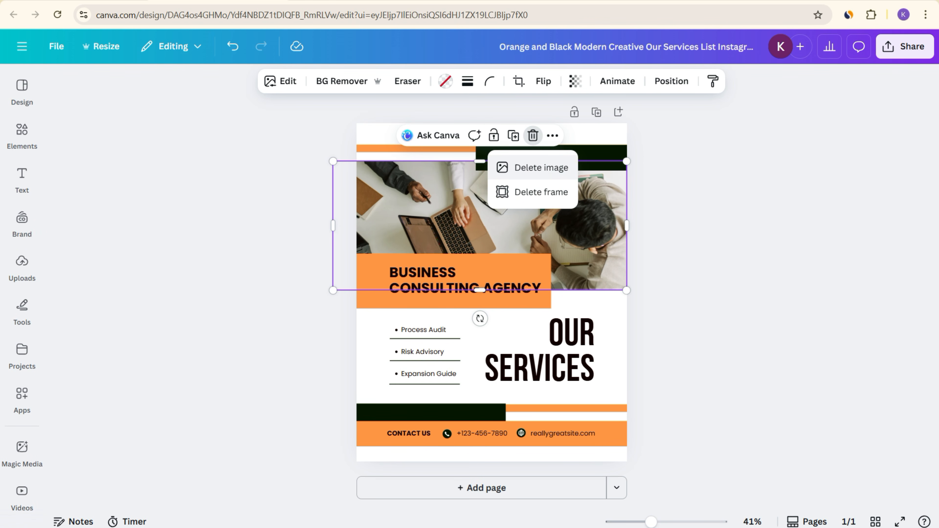
click(541, 192)
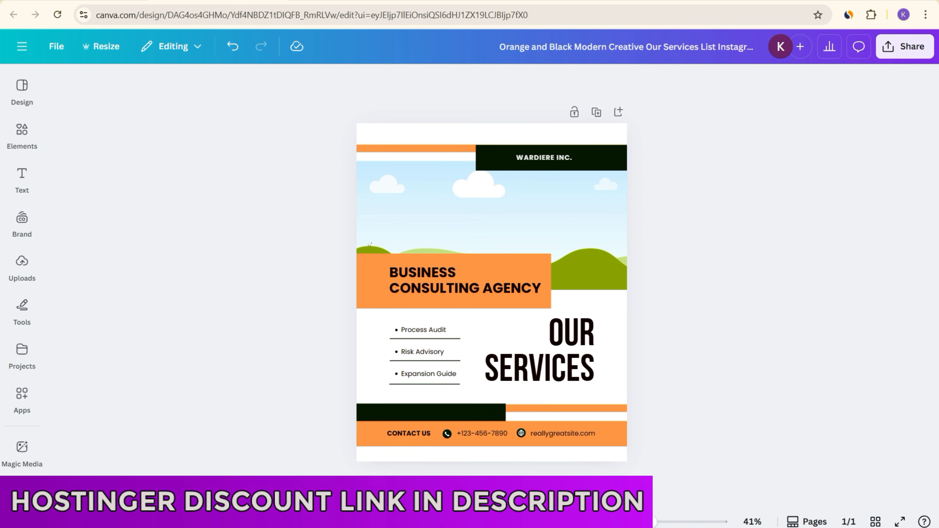
Ask Canva on the empty photo frame to "create an image of an office where few people are working on their laptops".
click(491, 220)
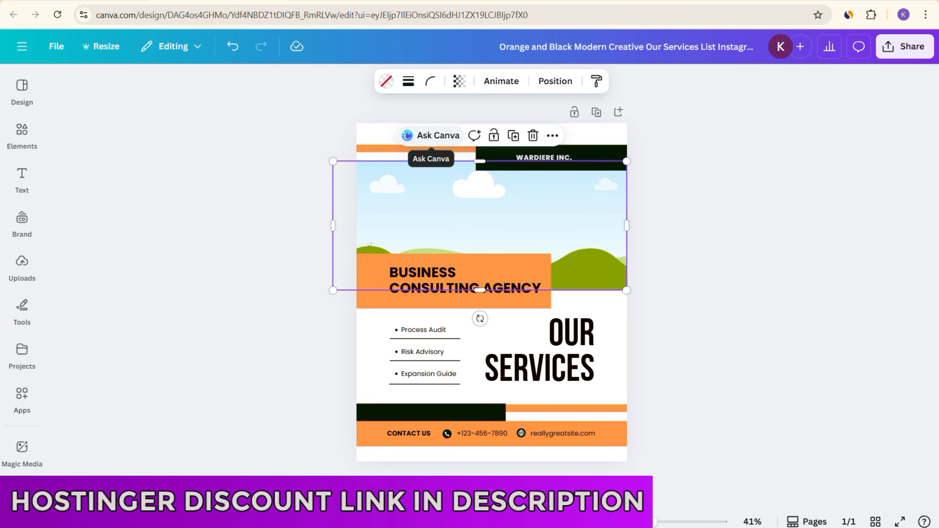
click(431, 135)
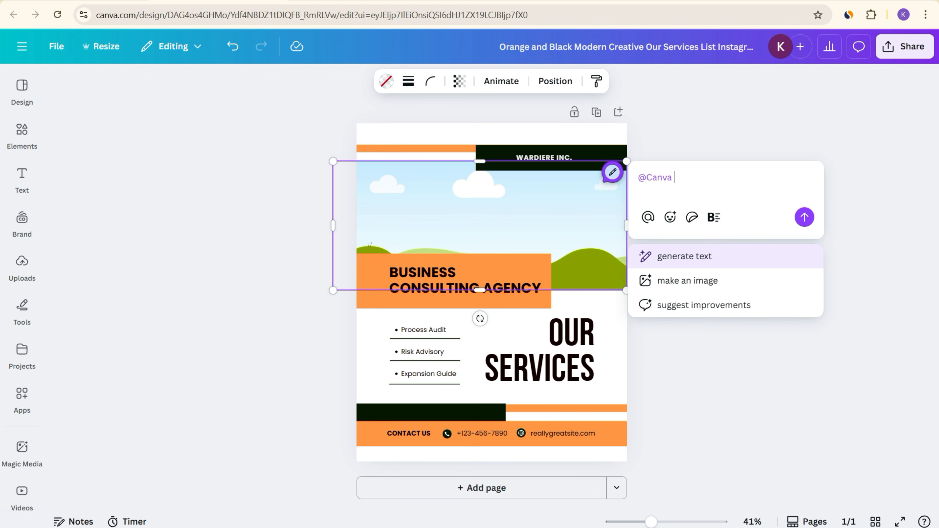
text(create an )
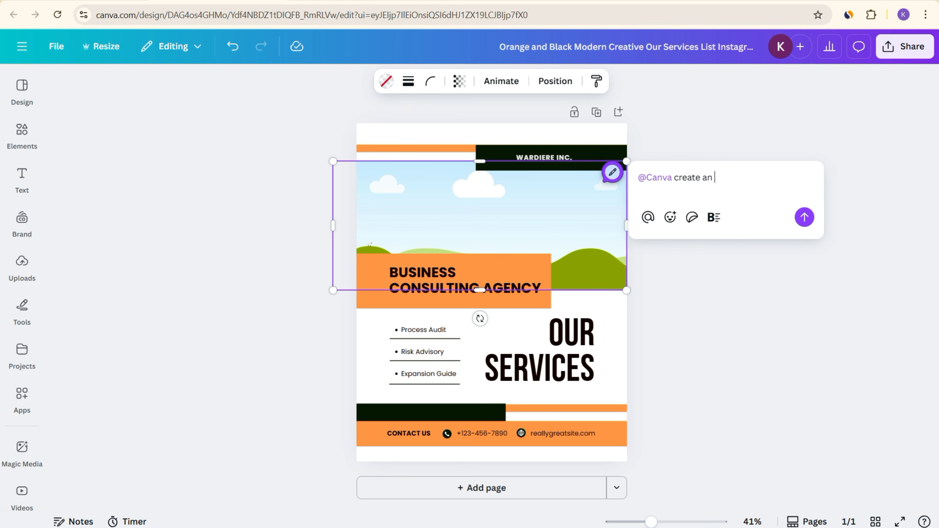
text(image of)
text(an office where few )
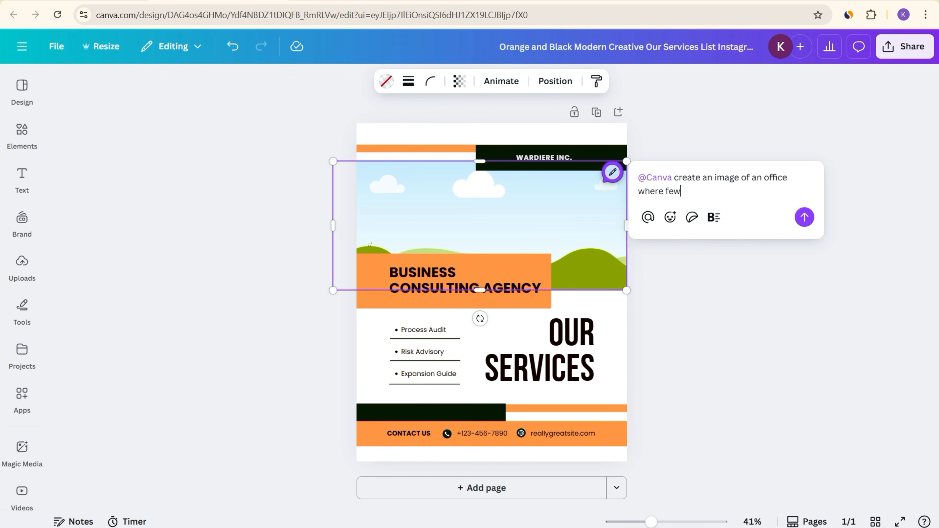
text(people are working on the)
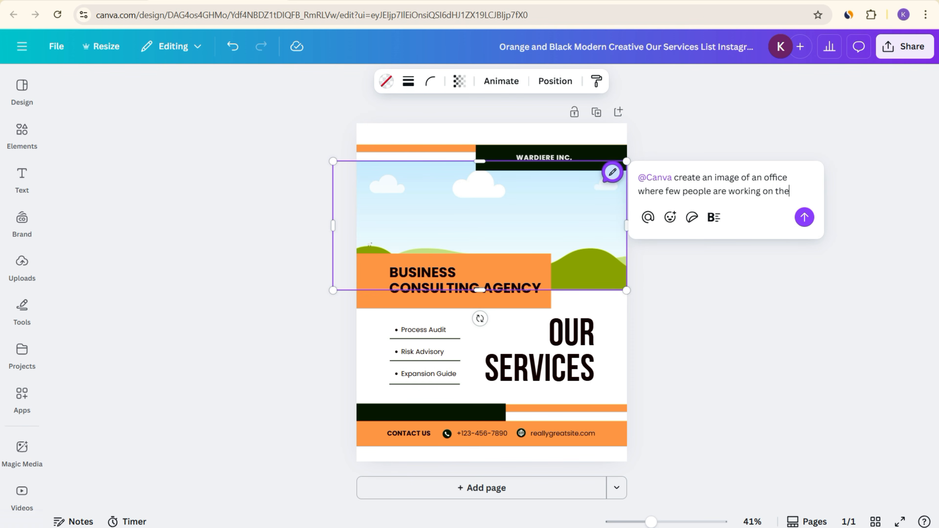
text(ir laptops)
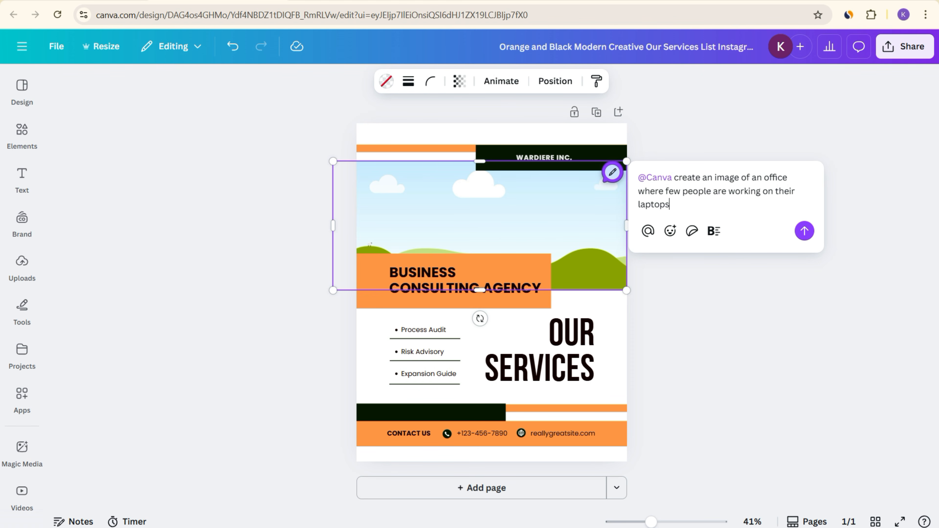
key(Return)
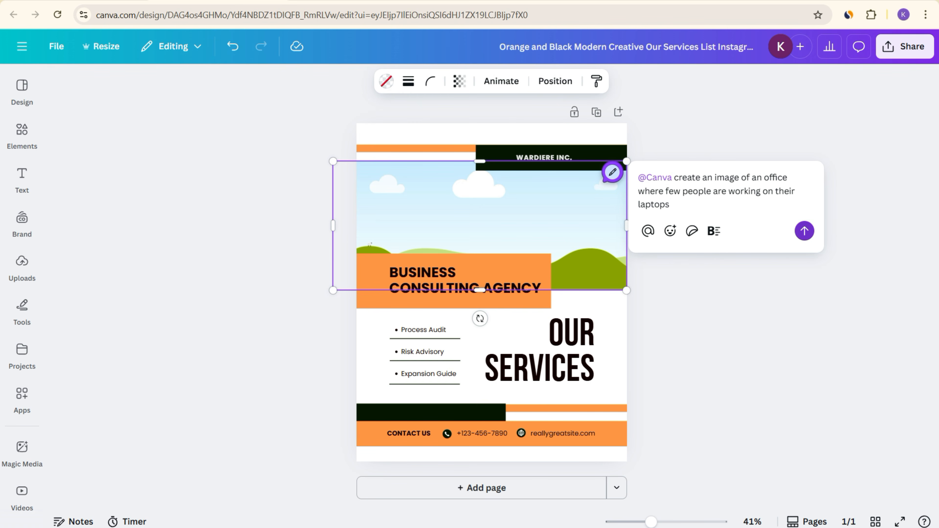
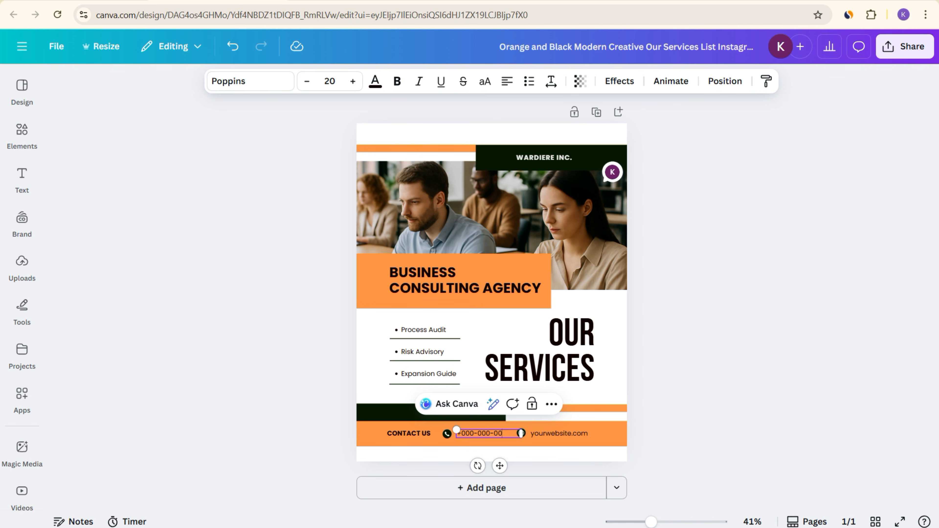
Finish entering the placeholder phone number in the contact bar and leave text editing with nothing selected.
key(Escape)
key(Escape)
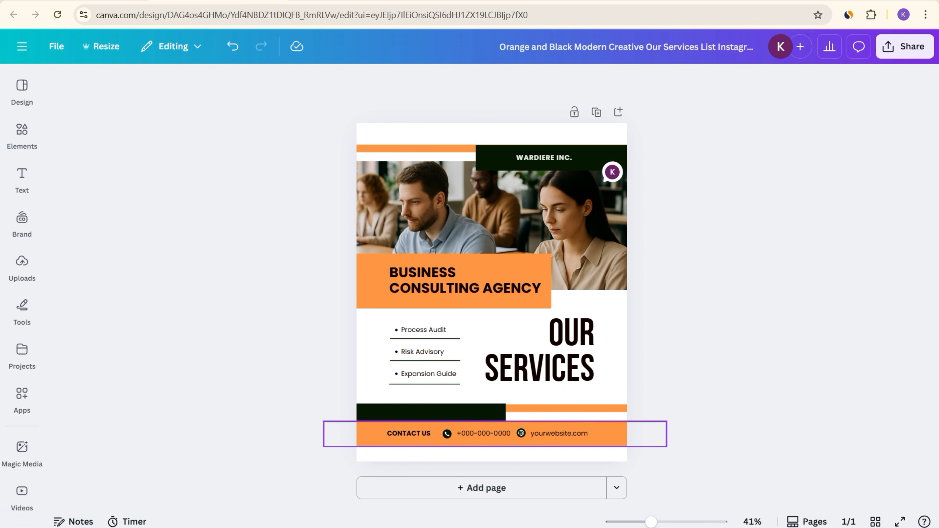
click(483, 433)
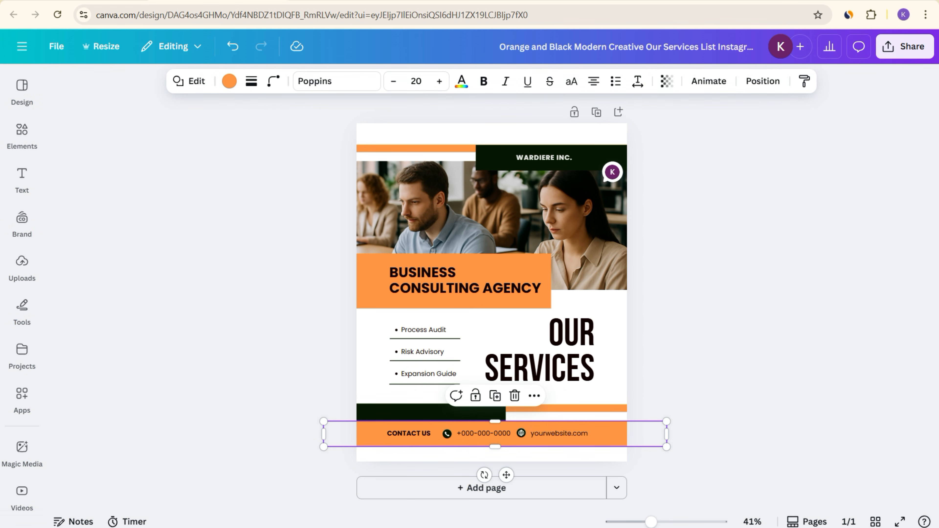
click(484, 433)
key(Escape)
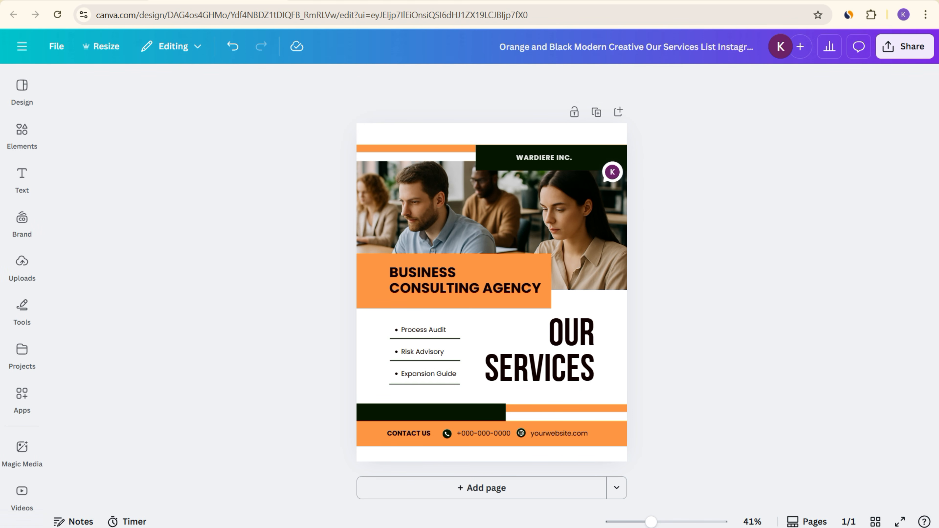
Change the orange contact bar's fill to Turquoise blue (#5ce1e6) from the default solid colours.
click(480, 434)
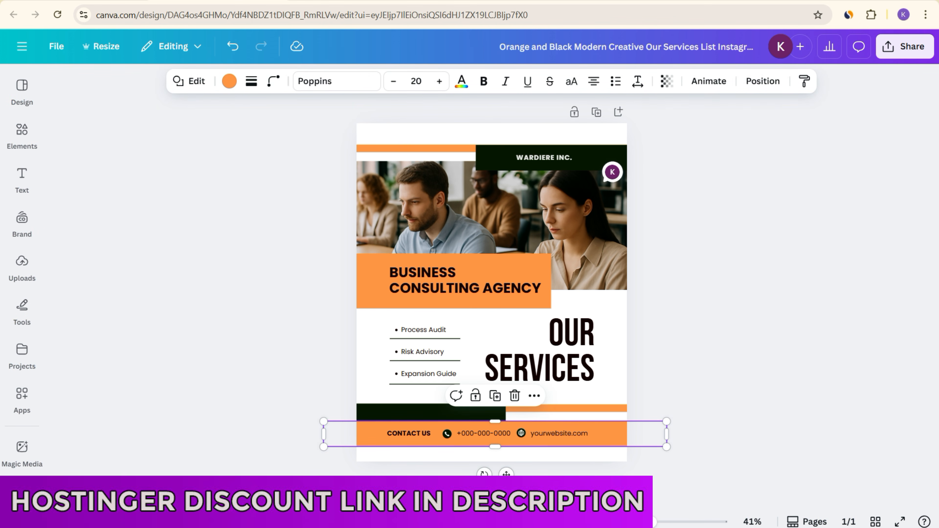
click(230, 81)
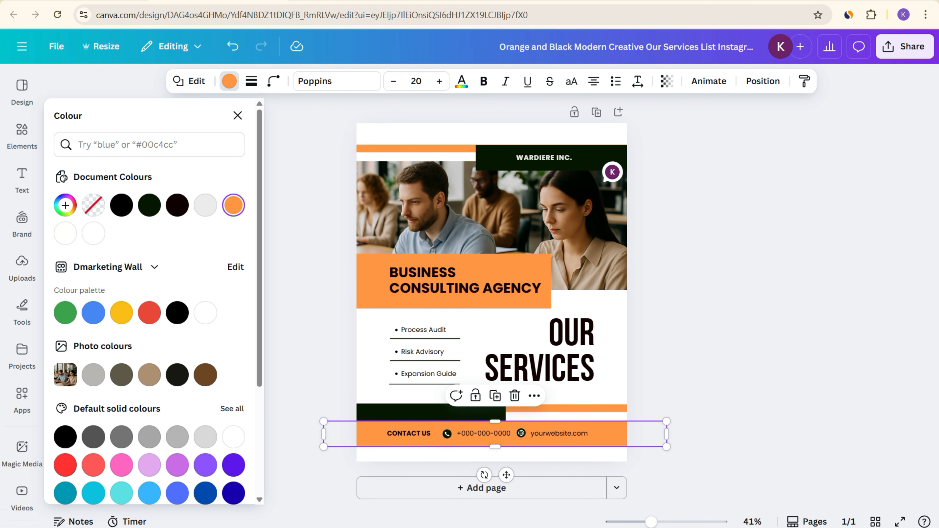
click(121, 493)
key(Escape)
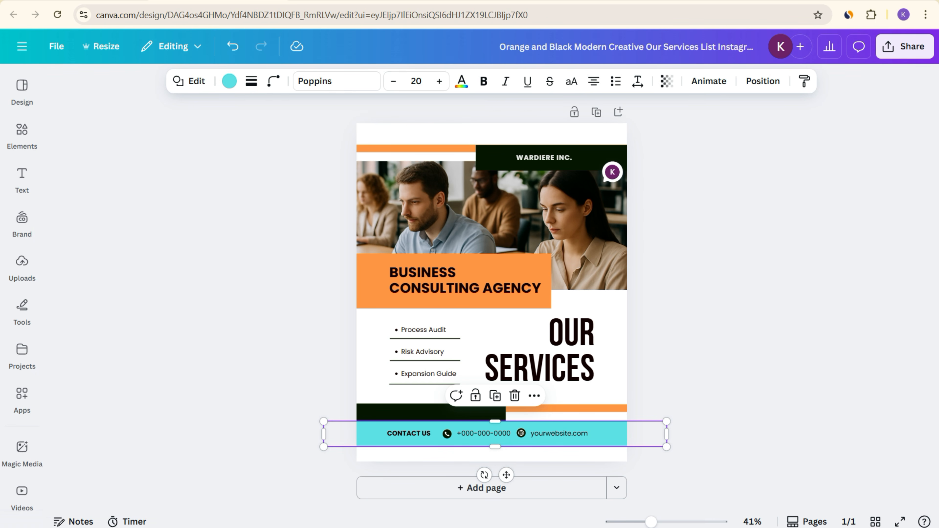
key(Escape)
Recolour the thin orange strip above the contact bar with the document's turquoise blue.
click(566, 408)
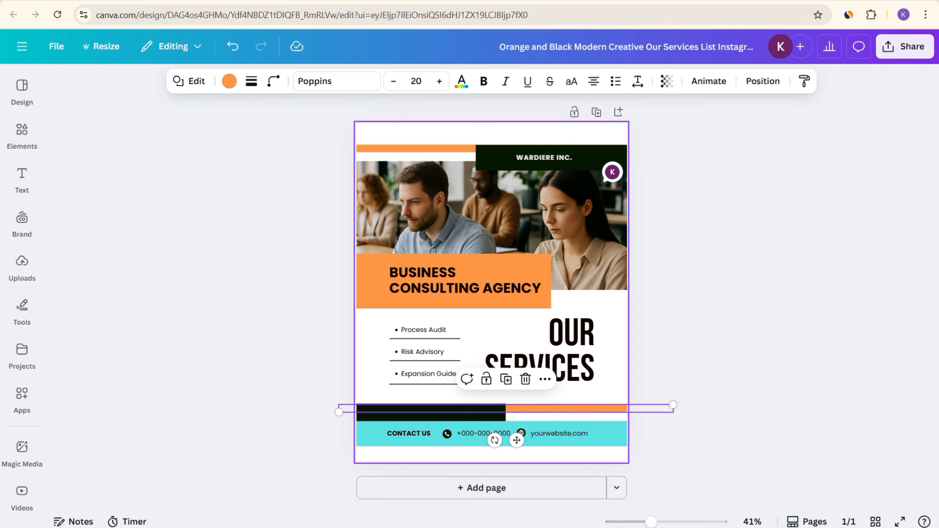
click(229, 81)
click(204, 204)
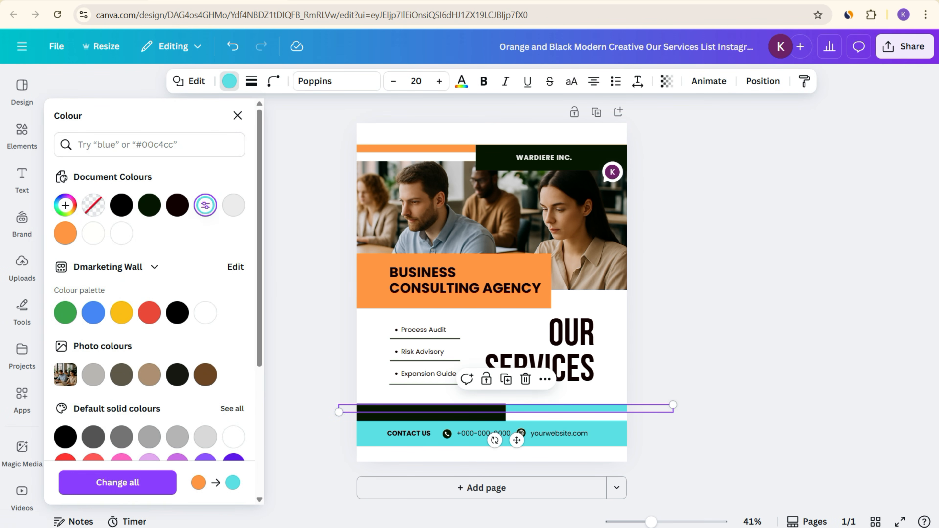
key(Escape)
Recolour the orange block behind BUSINESS CONSULTING AGENCY with the document's turquoise blue.
click(370, 296)
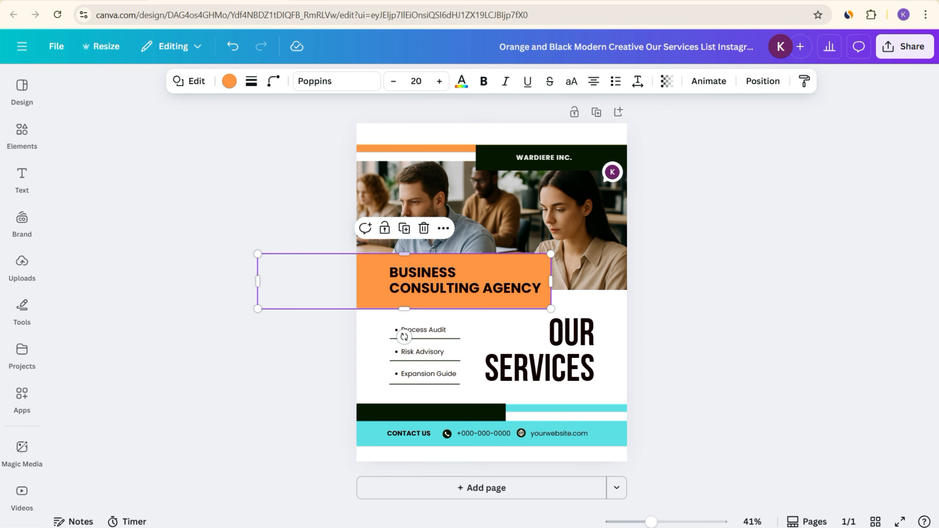
click(230, 81)
click(205, 204)
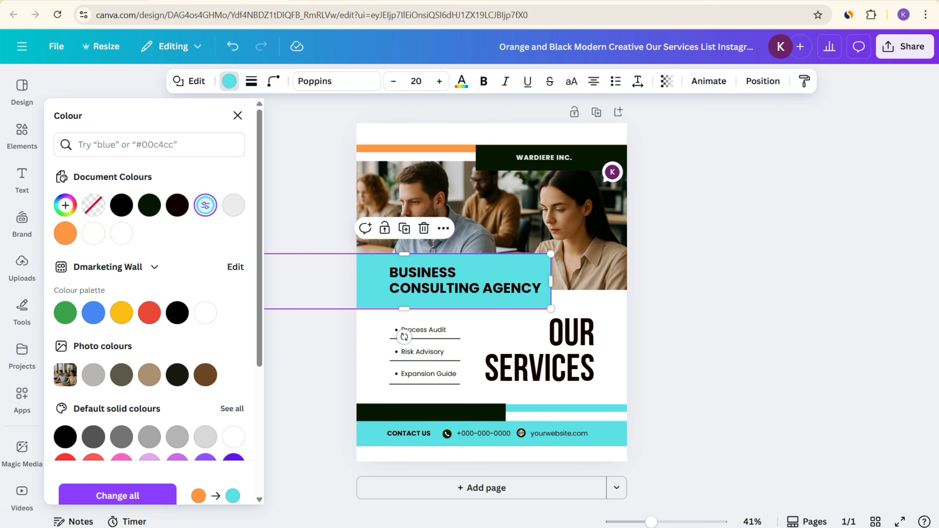
Recolour the thin orange strip above the photo with Turquoise blue (#5ce1e6) and clear the selection.
click(414, 148)
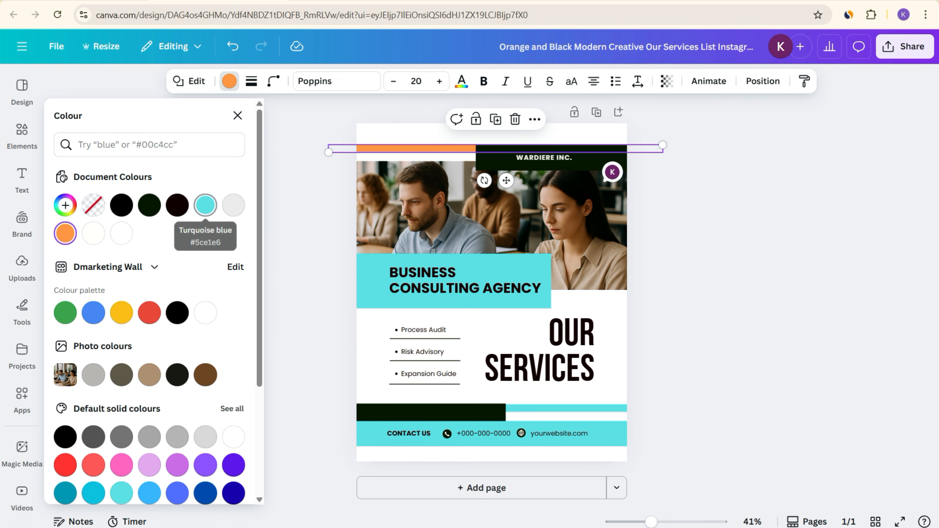
click(205, 205)
key(Escape)
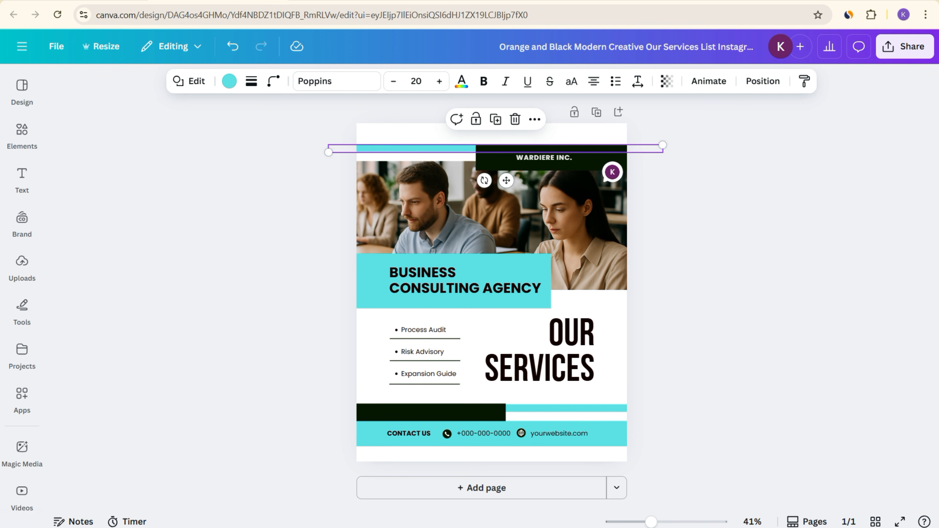
key(Escape)
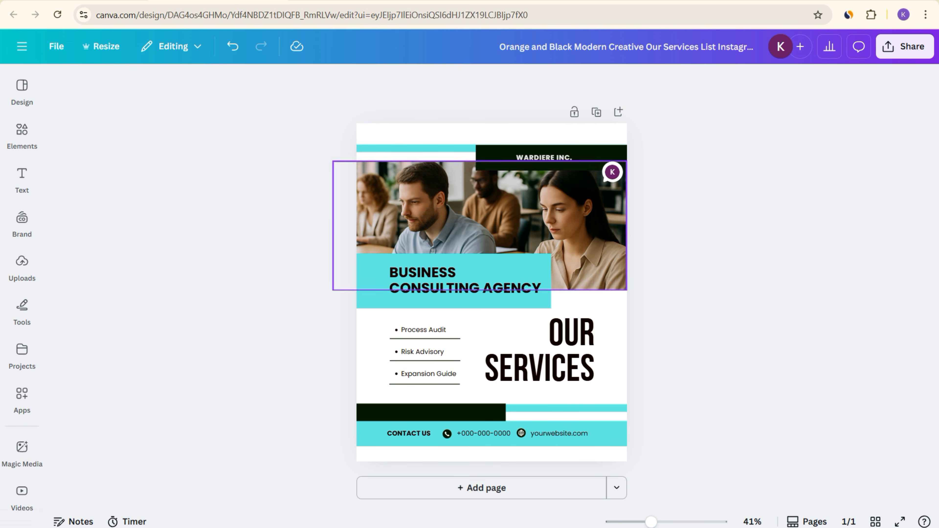
Replace the first bullet's text, Process Audit, with "Service 1".
click(551, 335)
click(540, 368)
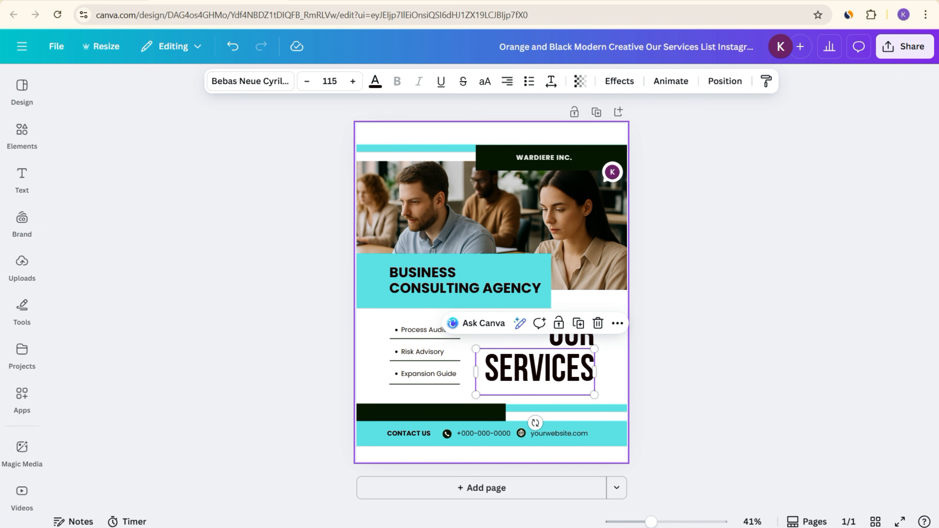
click(423, 330)
double_click(423, 330)
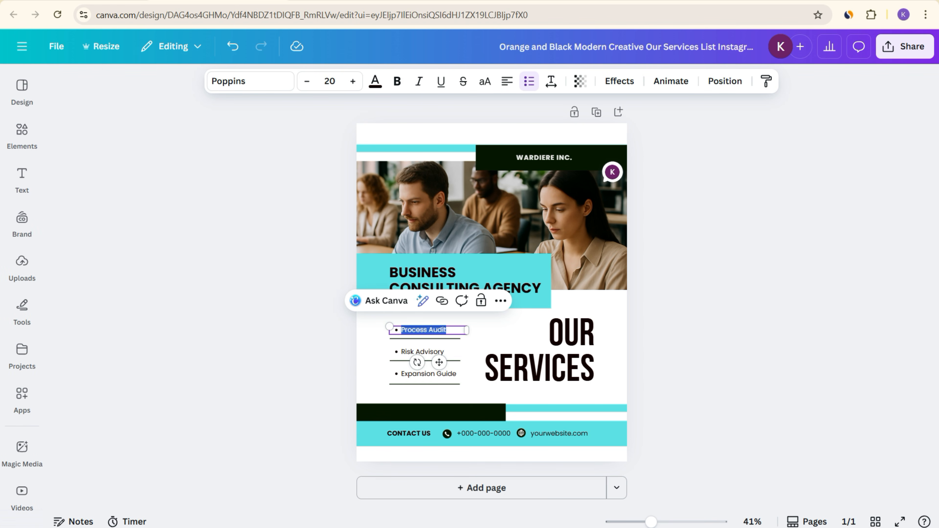
text(Ser)
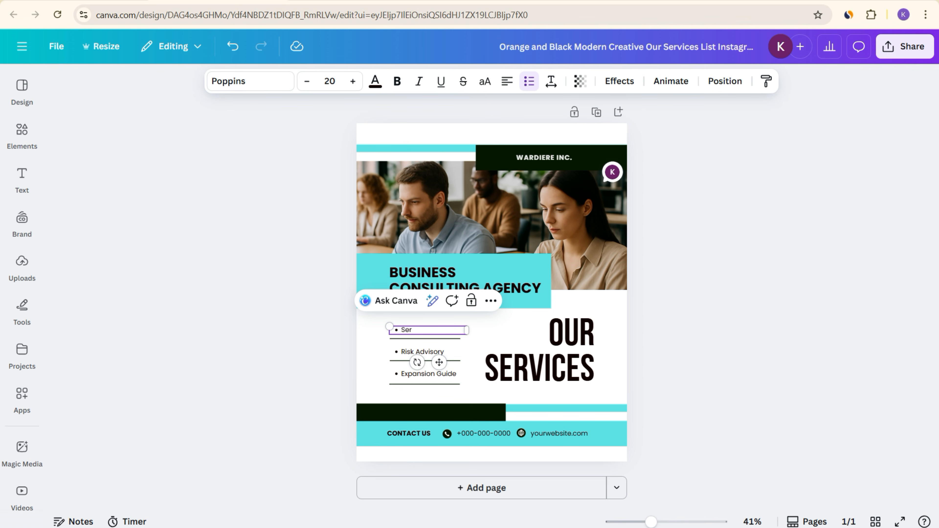
text(vice 1)
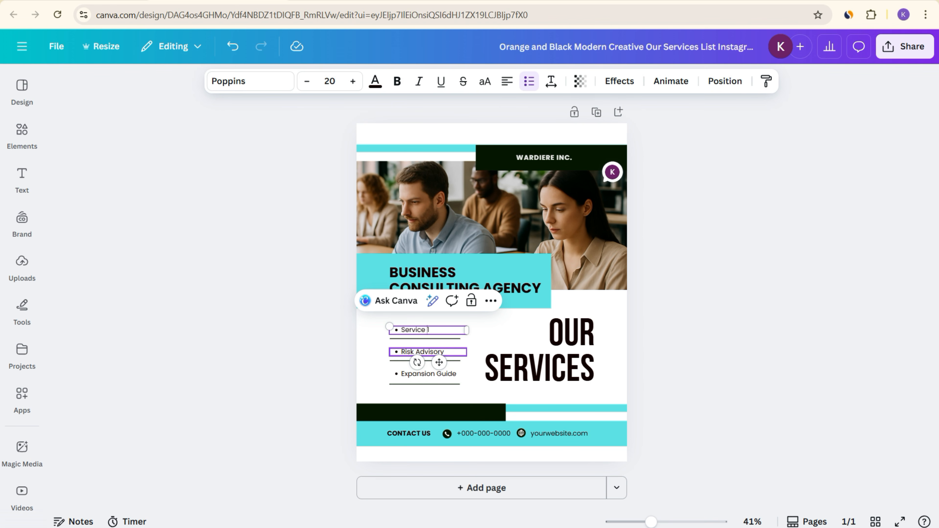
Replace the bullet texts Risk Advisory and Expansion Guide with "Service 2" and "Service 3", and clear the selection.
double_click(422, 352)
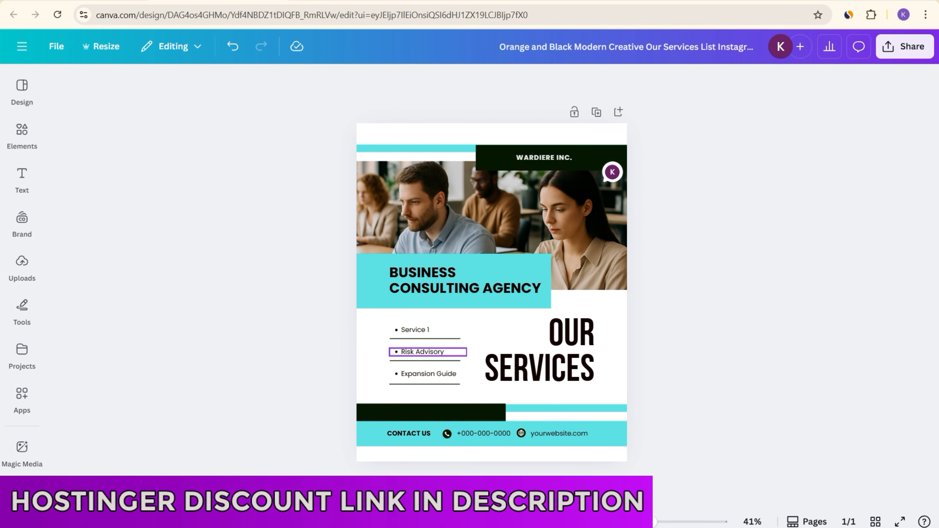
double_click(422, 351)
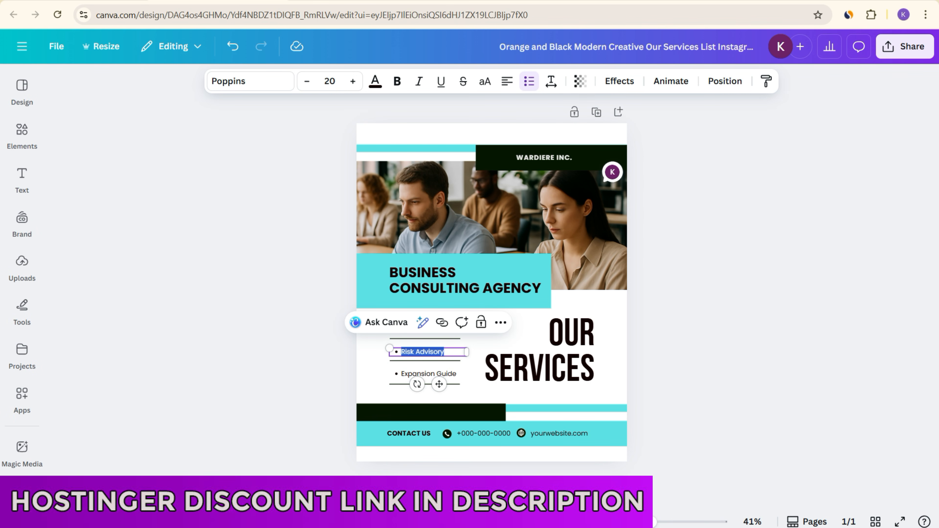
text(Service 2)
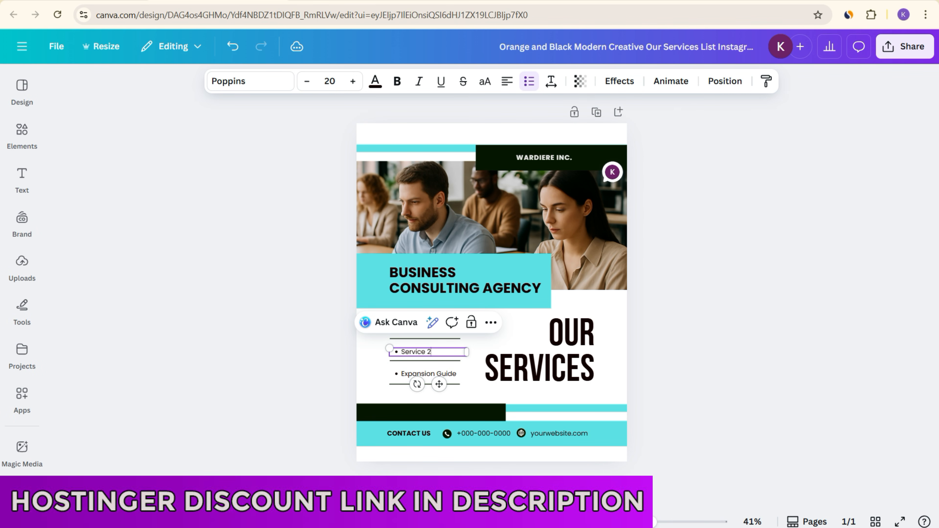
double_click(428, 374)
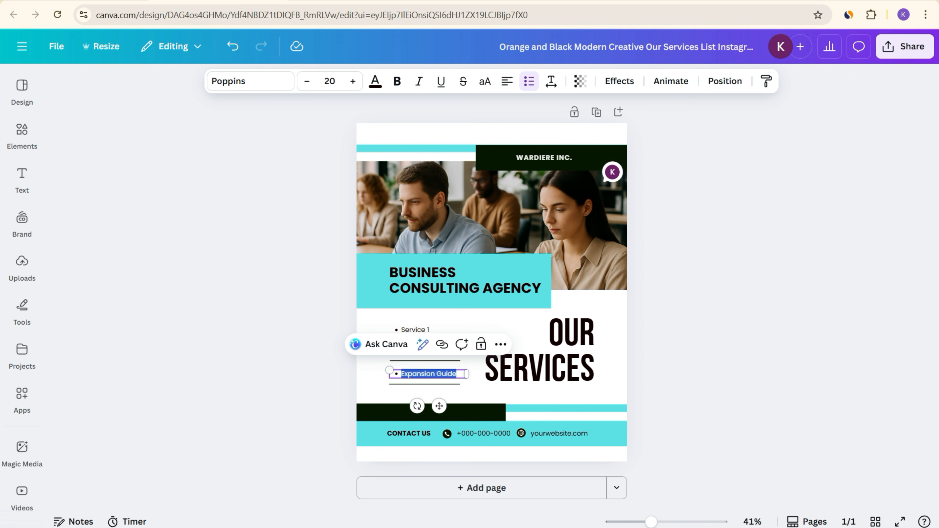
text(Service)
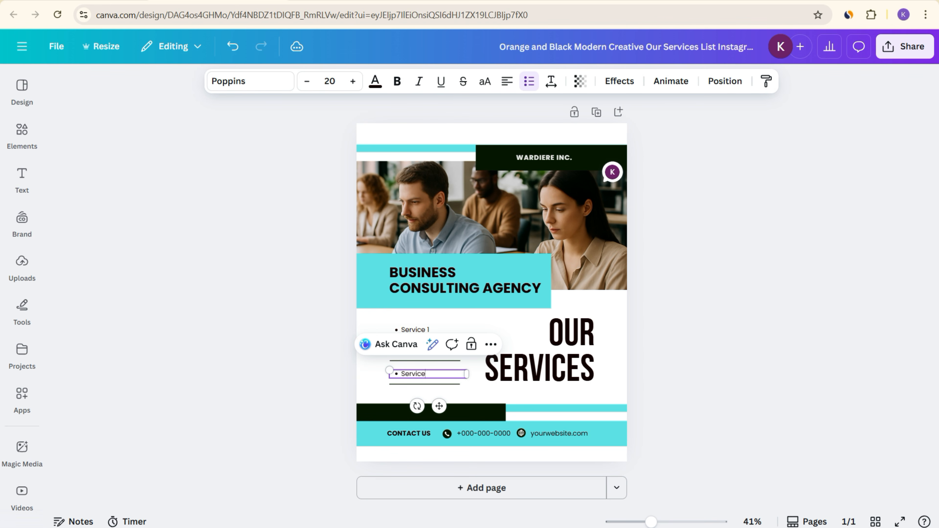
text( 3)
key(Escape)
key(Escape)
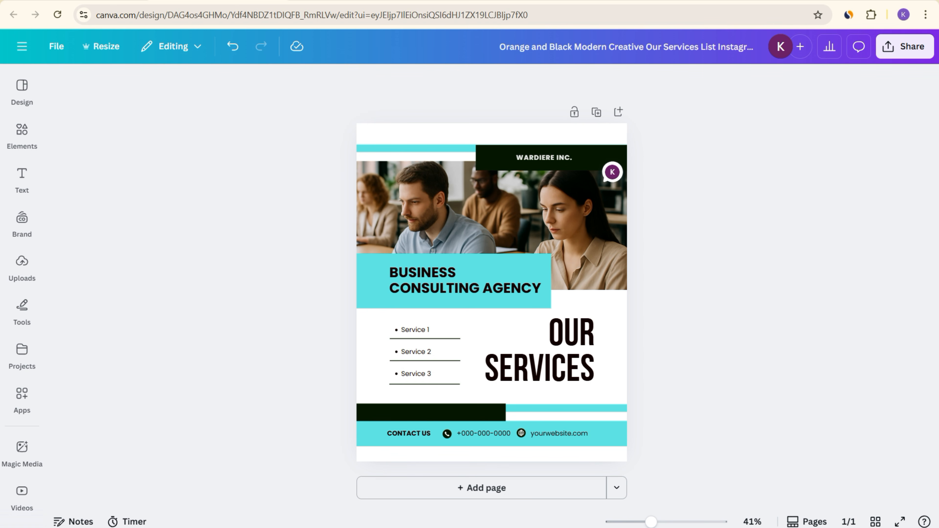
click(415, 330)
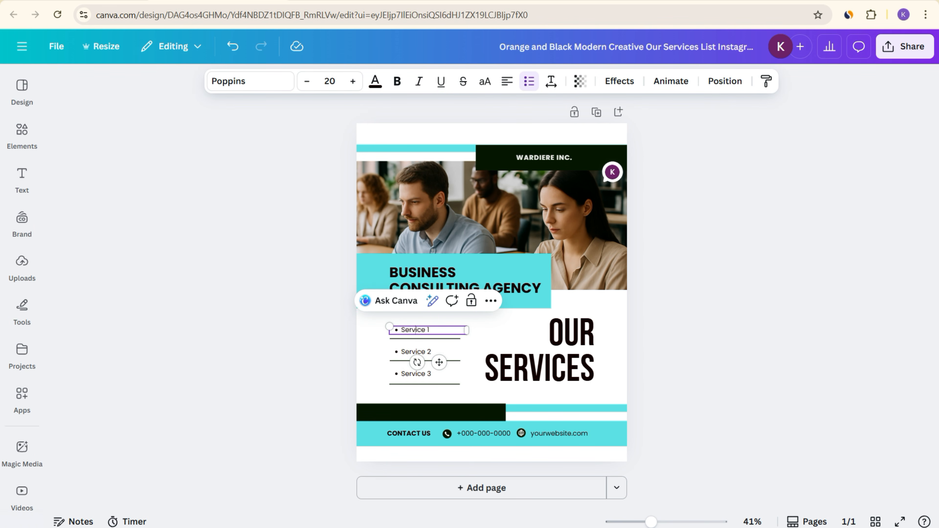
double_click(415, 330)
key(Escape)
key(Escape)
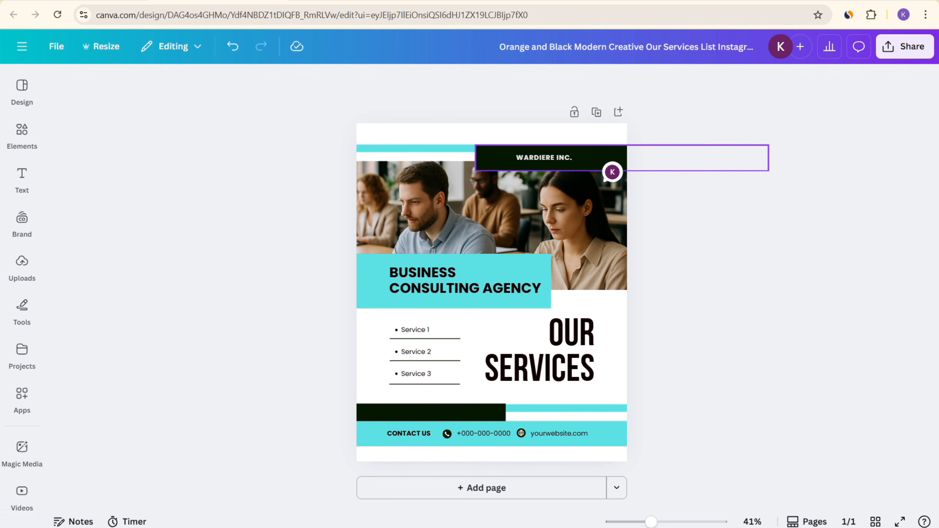
Replace the header text WARDIERE INC. with "YOUR COMPANY" and widen its text box so it fits on one line.
click(543, 158)
click(542, 158)
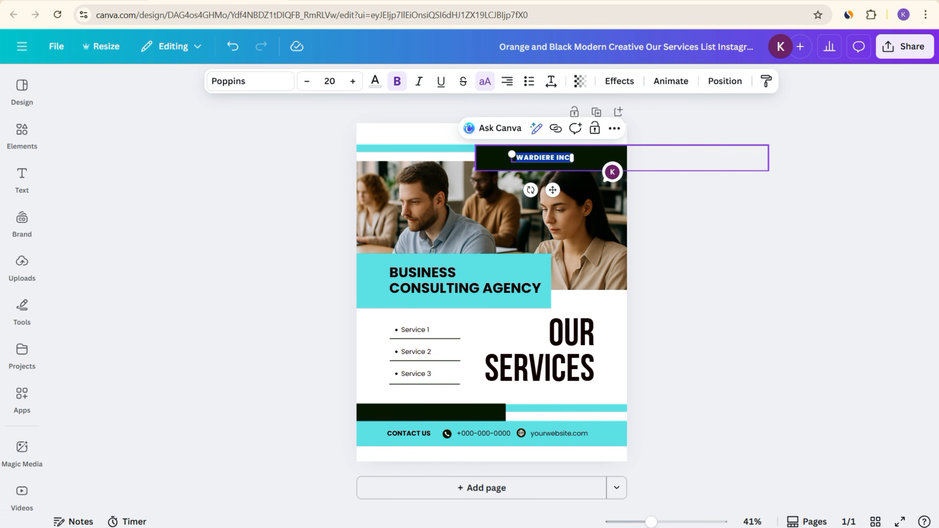
key(Escape)
key(Escape)
click(543, 158)
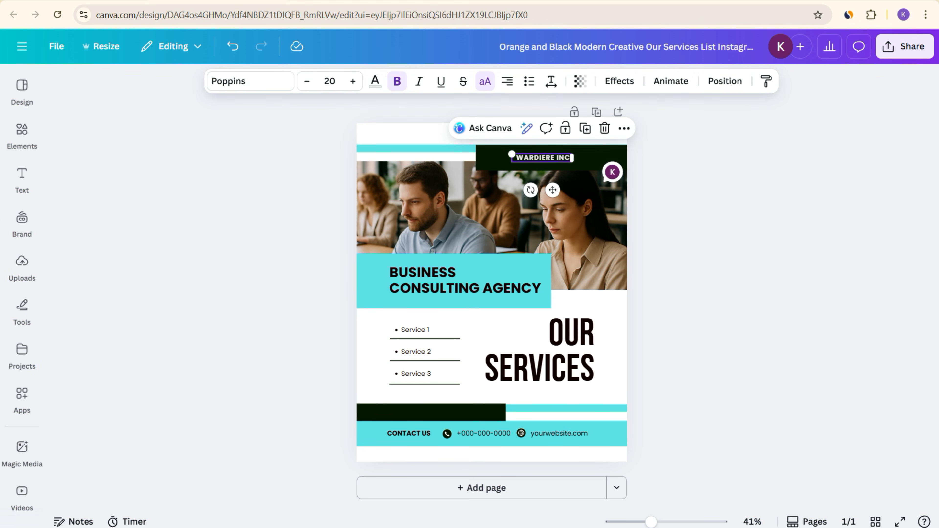
key(Return)
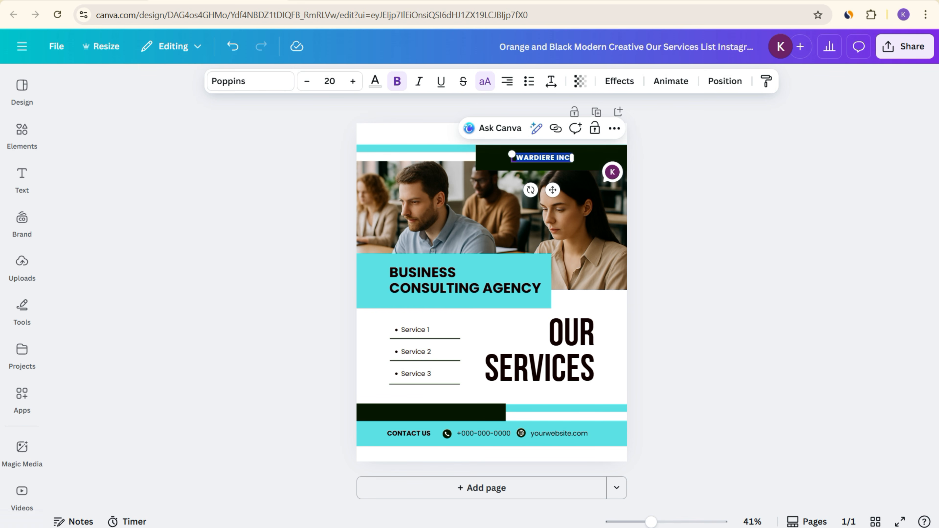
text(YOU)
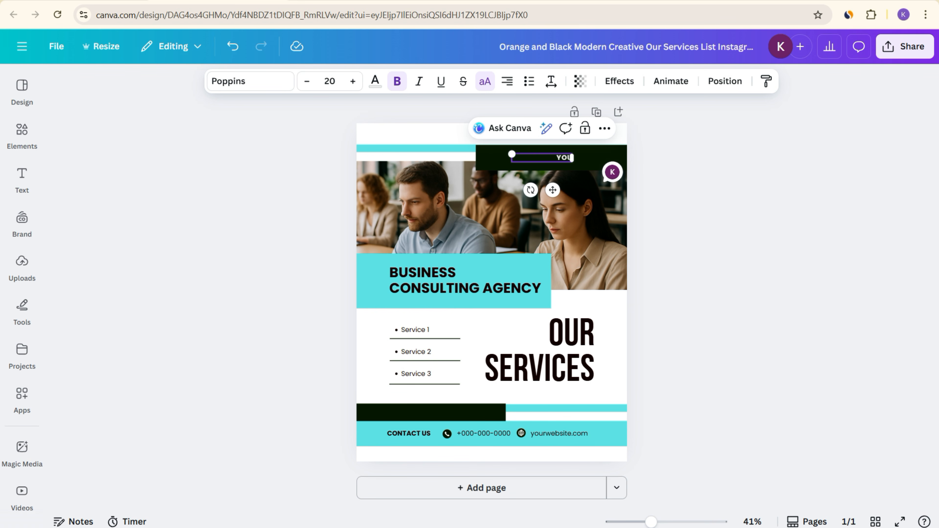
text(R COMPANY)
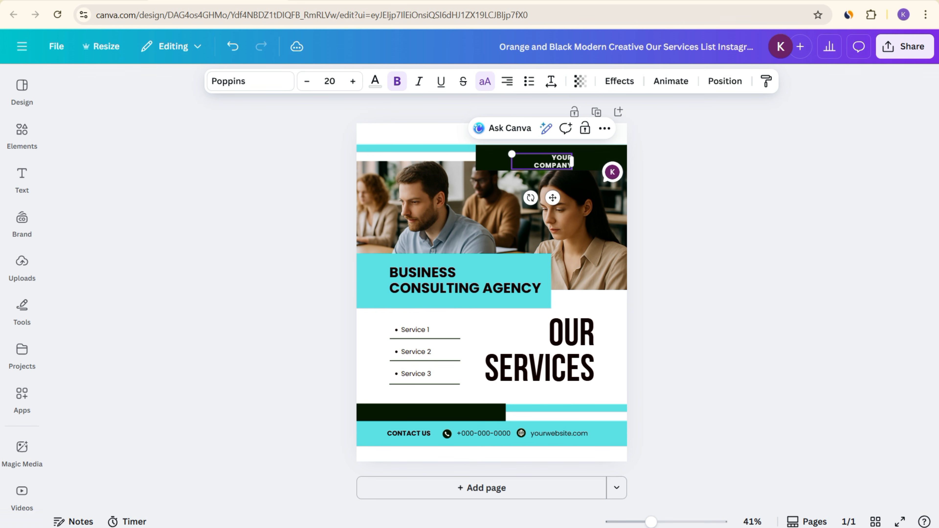
drag(571, 161, 576, 158)
key(Escape)
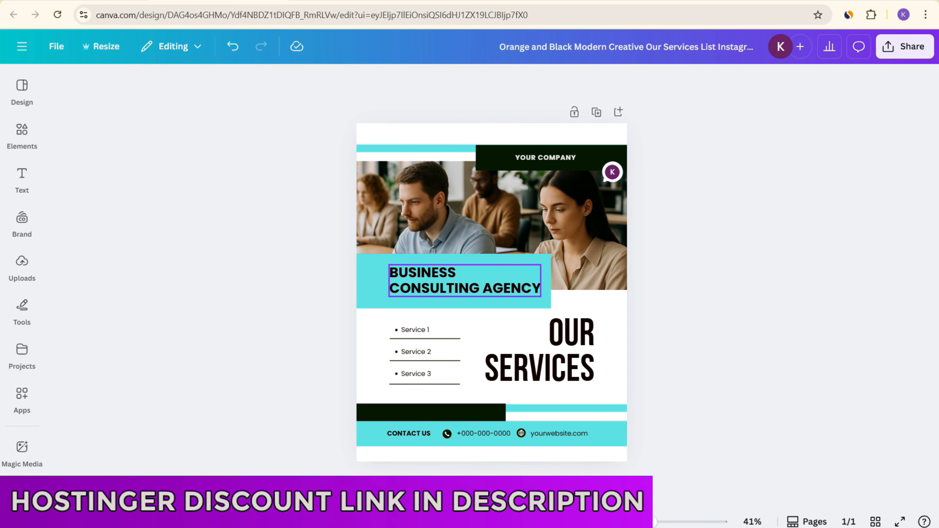
click(464, 280)
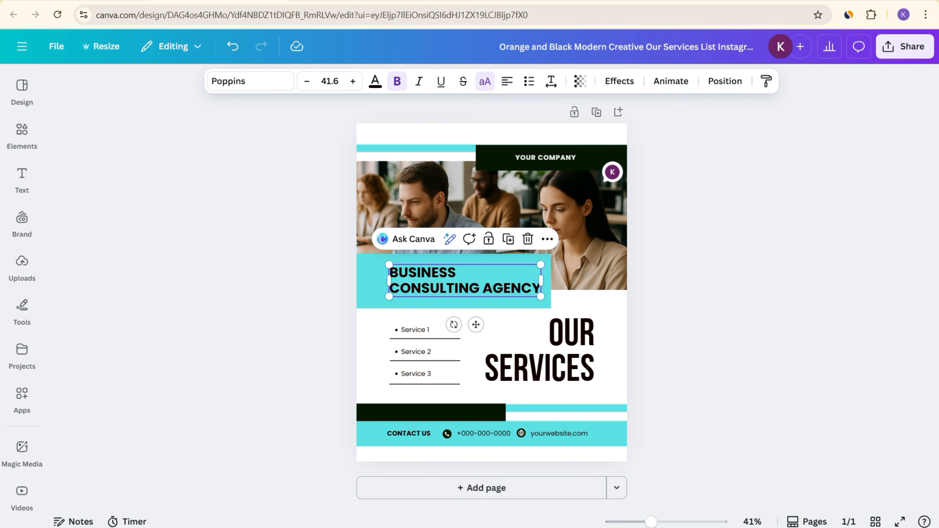
click(684, 236)
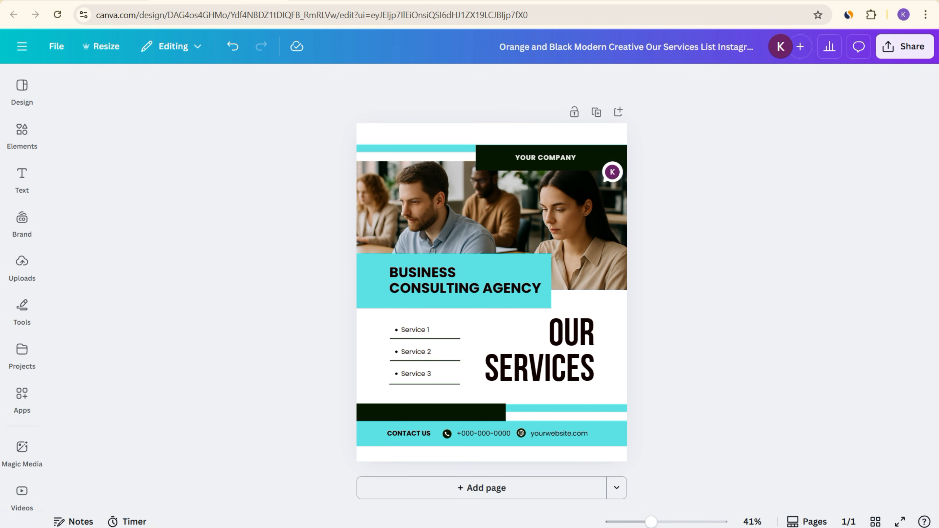
click(464, 280)
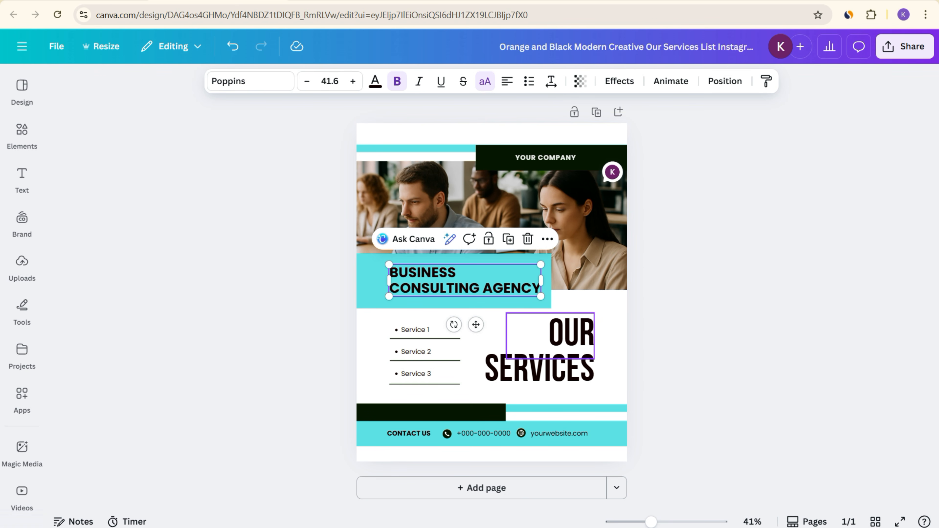
key(Escape)
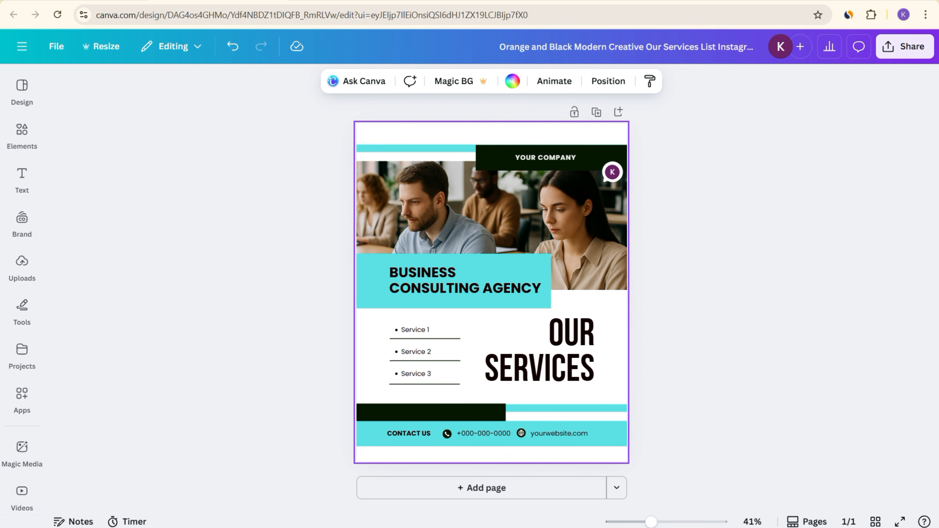
Try light grey as the page background, then set it to the yellow from the Dmarketing Wall palette.
click(513, 81)
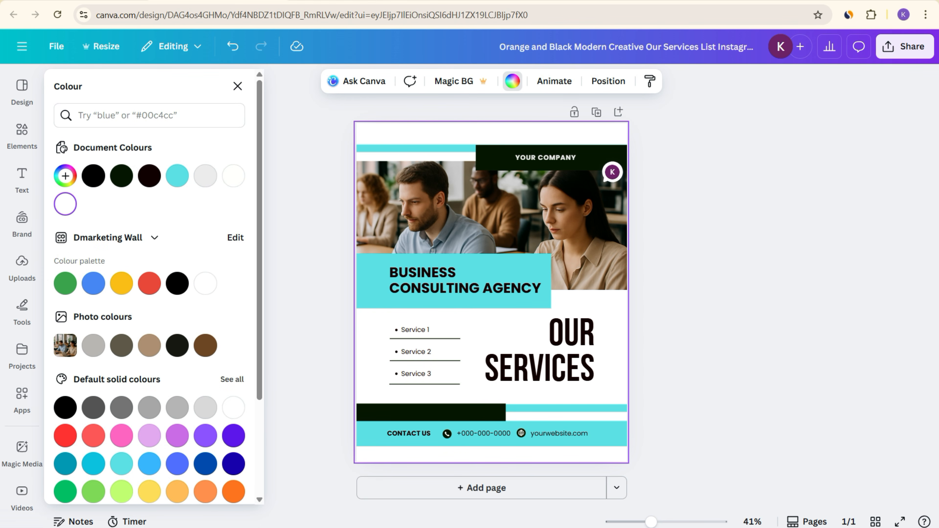
click(205, 408)
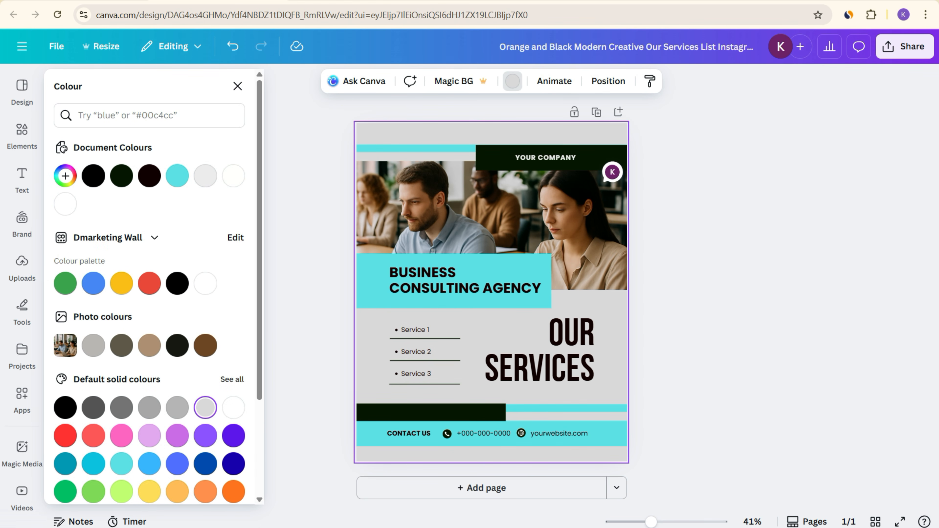
click(122, 284)
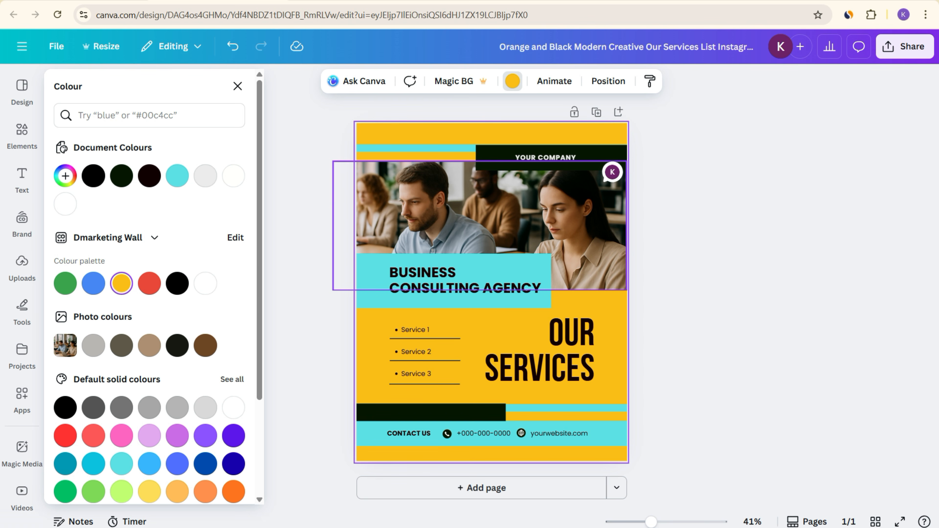
Recolour the turquoise block behind BUSINESS CONSULTING AGENCY with the default solid blue and make its heading text white.
click(462, 300)
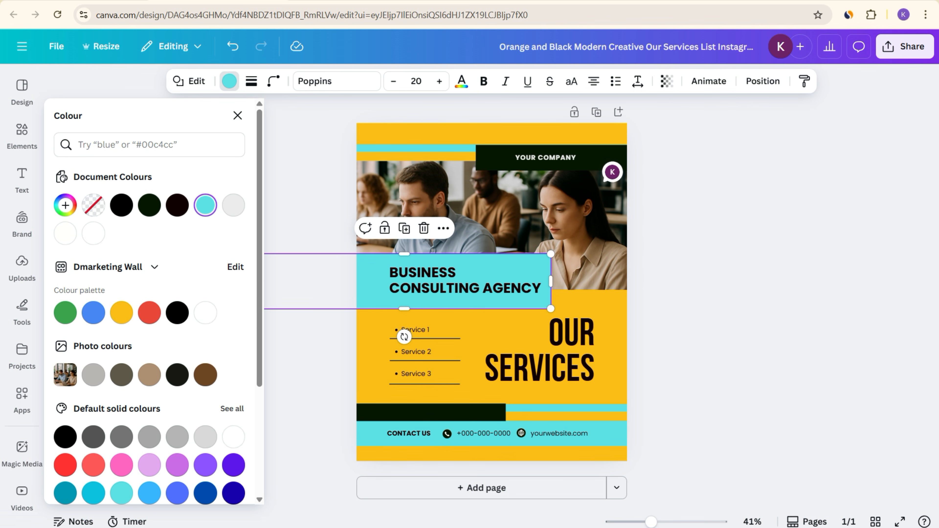
click(177, 492)
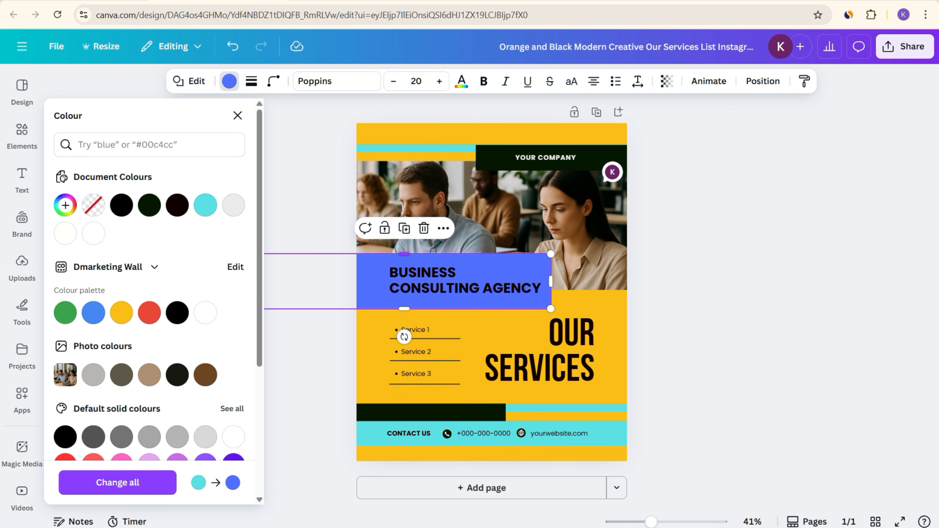
click(462, 280)
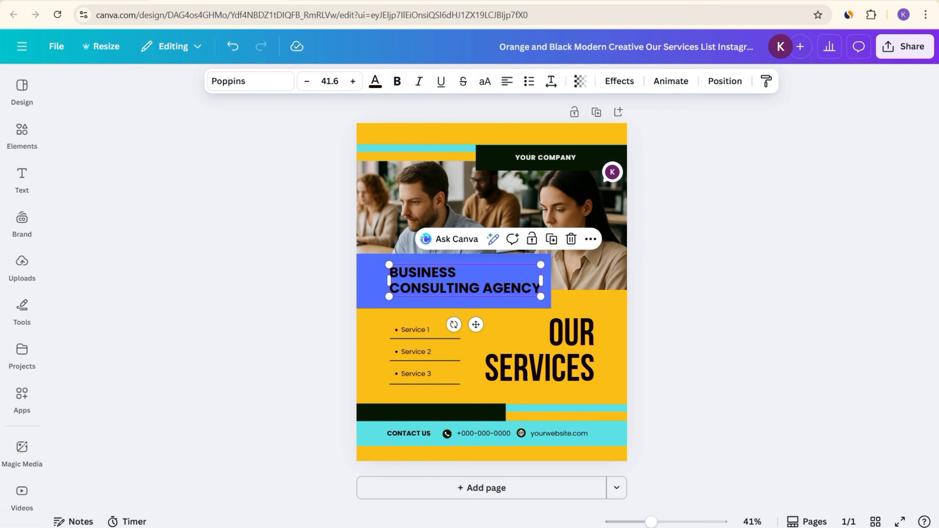
click(375, 80)
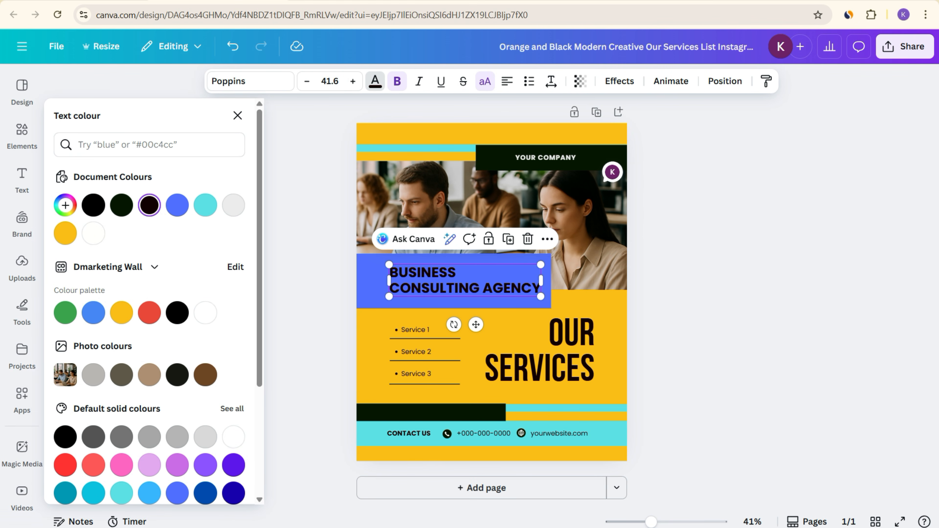
click(205, 313)
key(Escape)
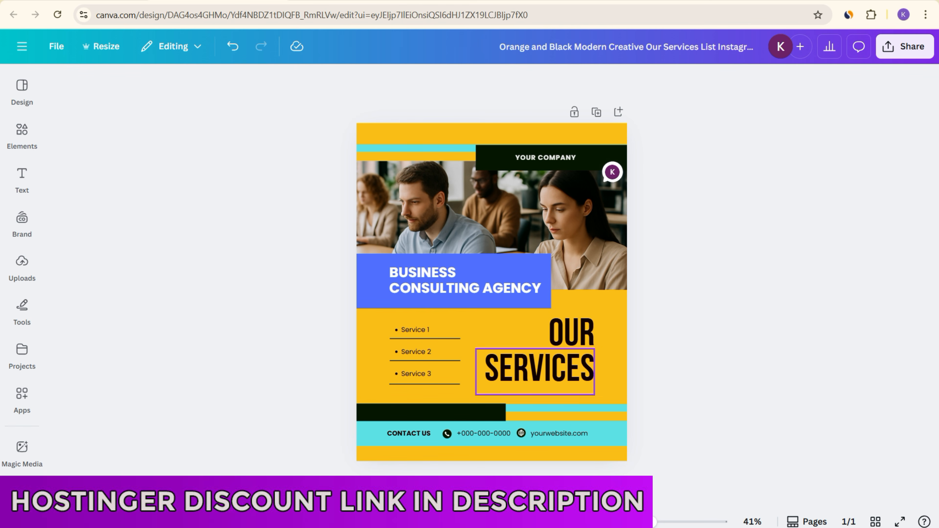
Recolour the turquoise contact bar with the document's blue.
click(495, 433)
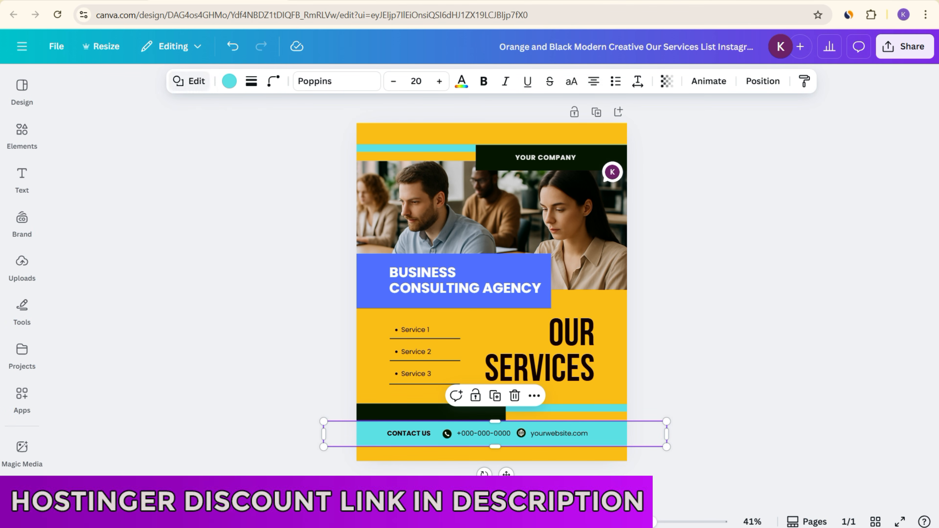
click(230, 81)
click(205, 205)
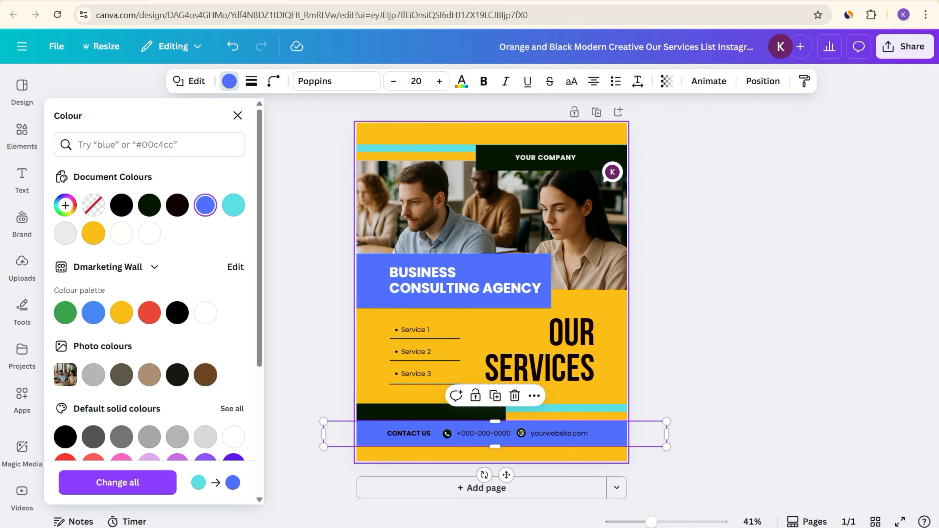
Change the website address and phone number text in the contact bar to the document's white.
click(531, 433)
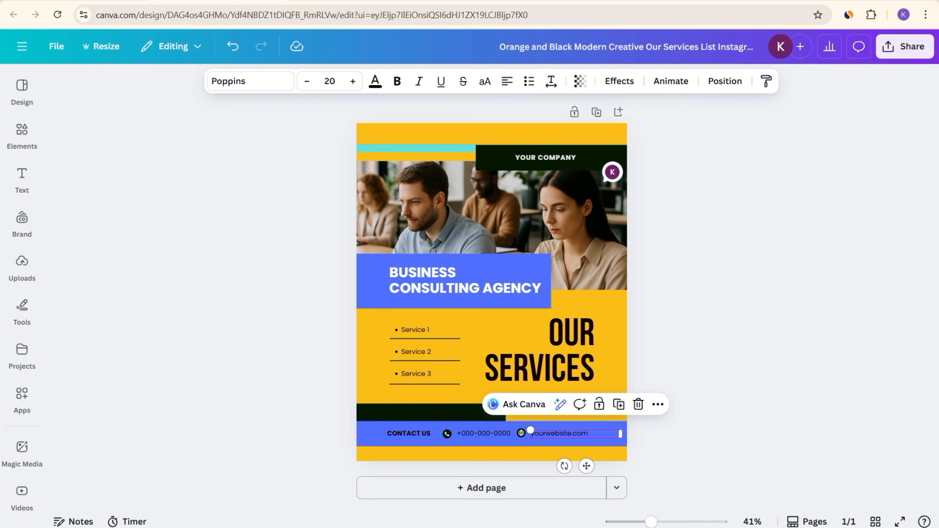
click(375, 81)
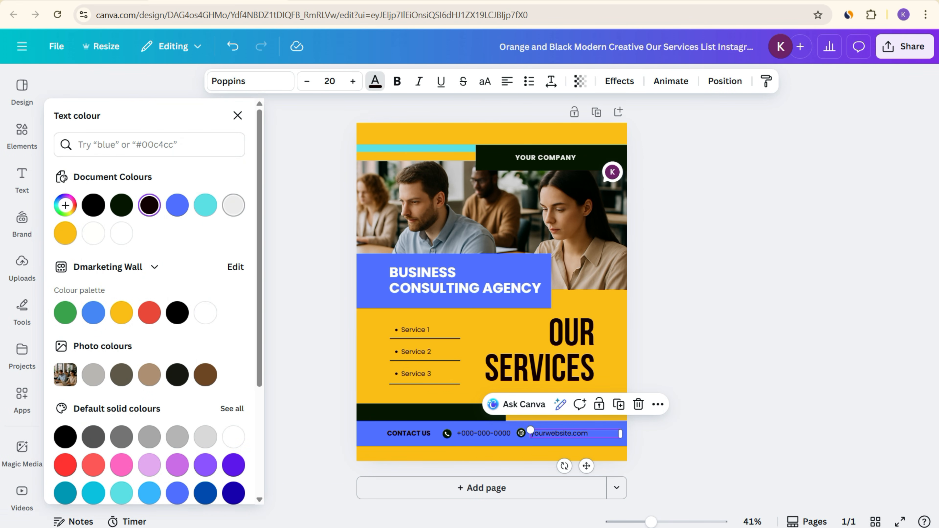
click(112, 234)
click(228, 115)
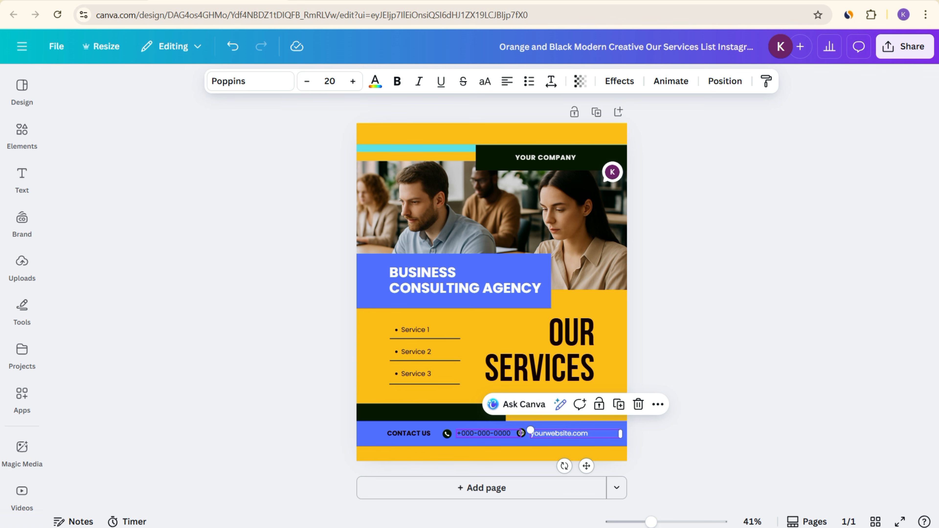
click(458, 431)
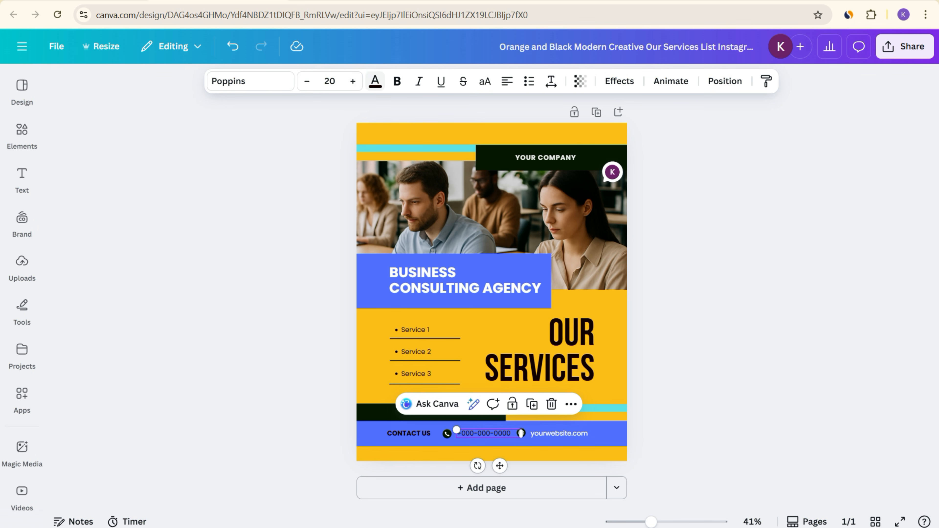
click(375, 81)
click(121, 233)
click(237, 115)
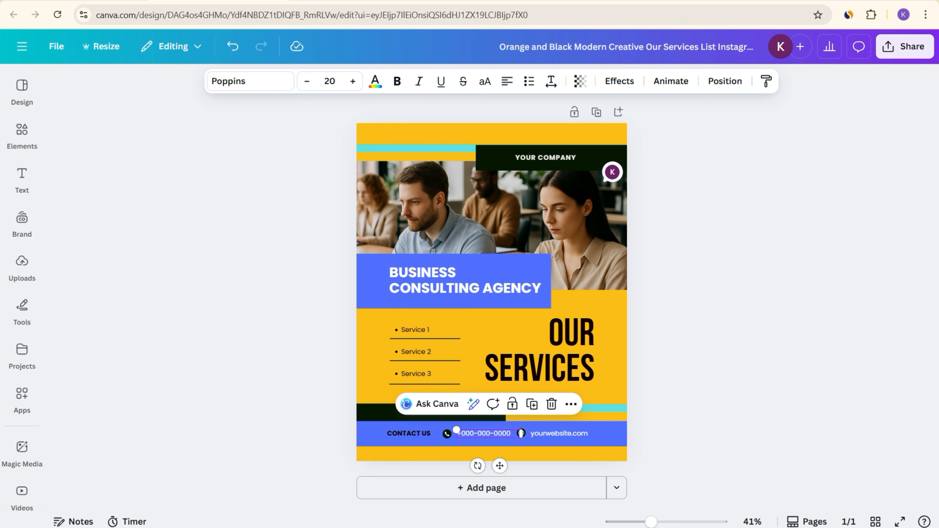
Change the CONTACT US text in the contact bar to the document's white and clear the selection.
click(387, 430)
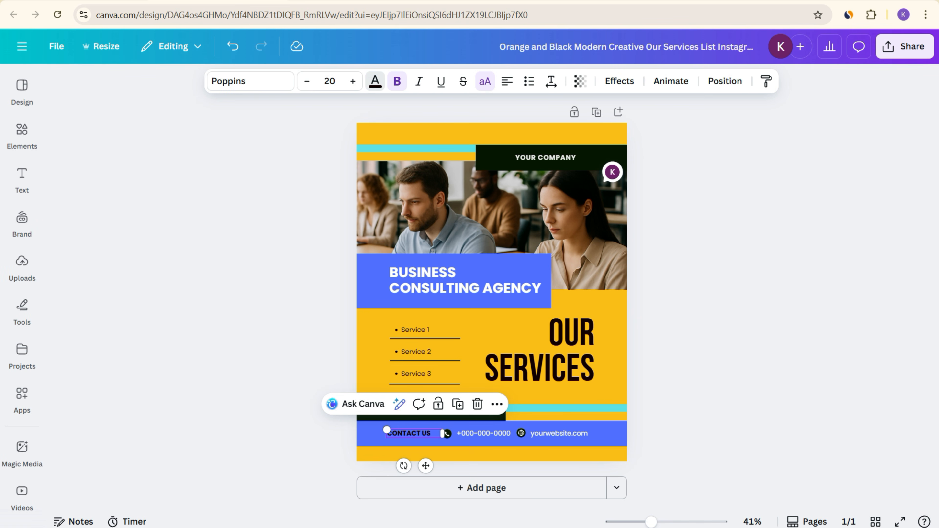
click(375, 81)
click(121, 233)
click(238, 115)
key(Escape)
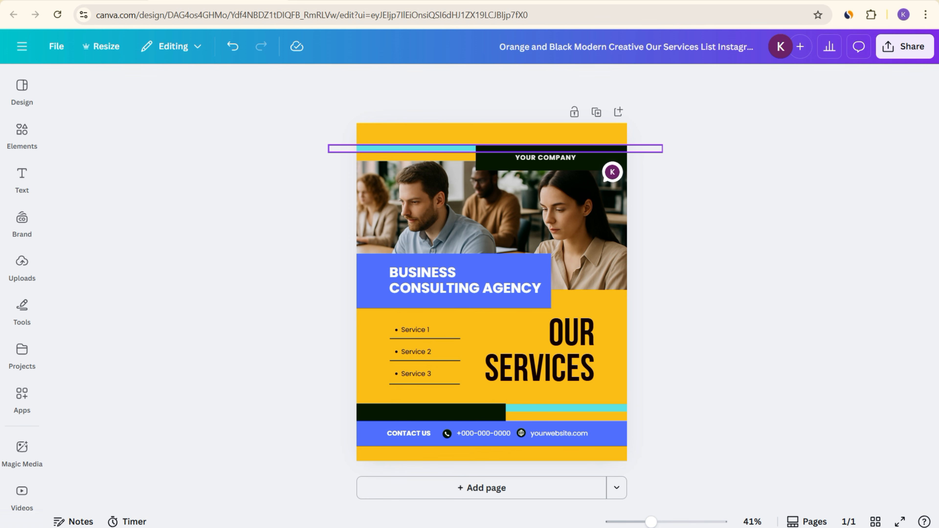
Recolour the turquoise stripes above the photo and above the contact bar with the document's blue, and clear the selection.
click(495, 148)
click(230, 81)
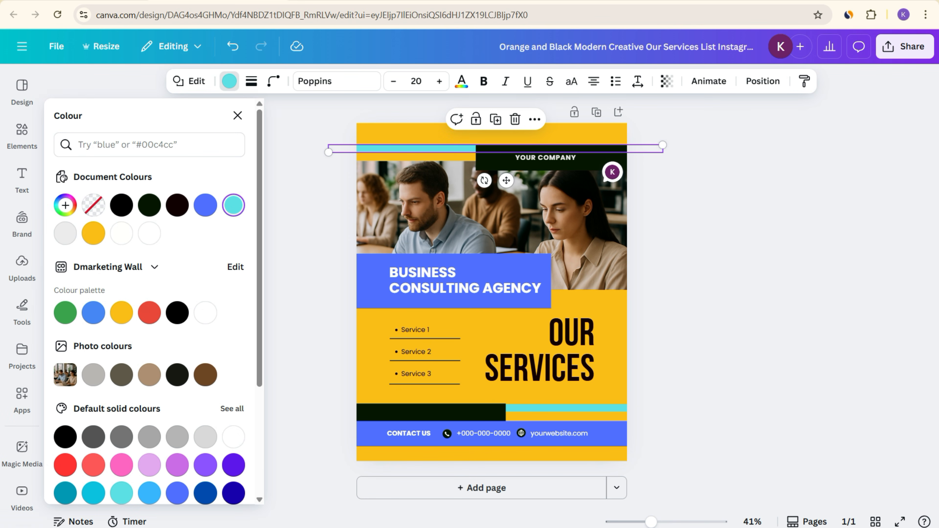
click(206, 205)
click(566, 408)
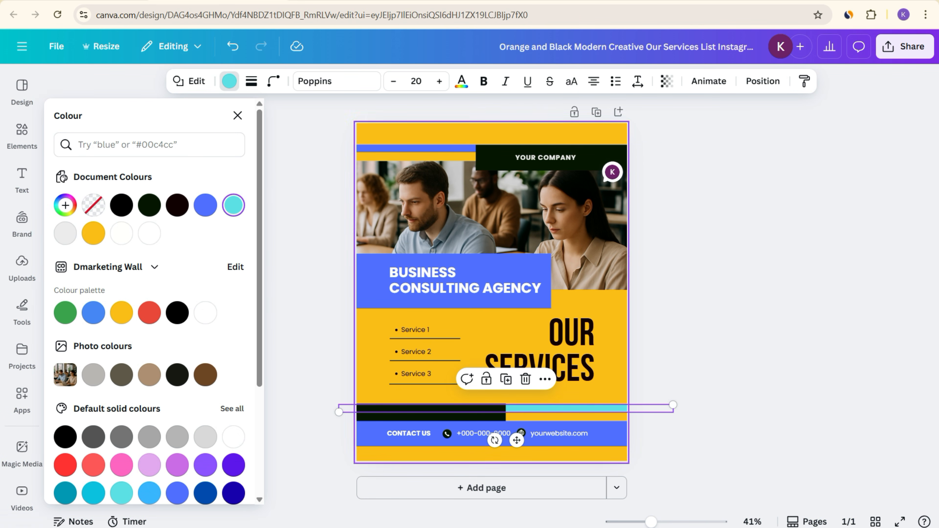
click(205, 205)
key(Escape)
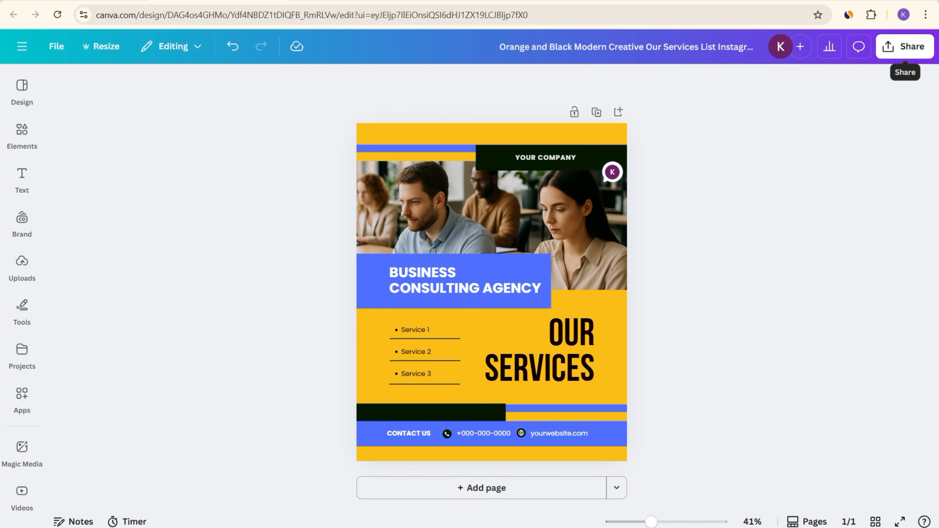
Create a public template link for the design through the sharing options and copy it.
click(905, 46)
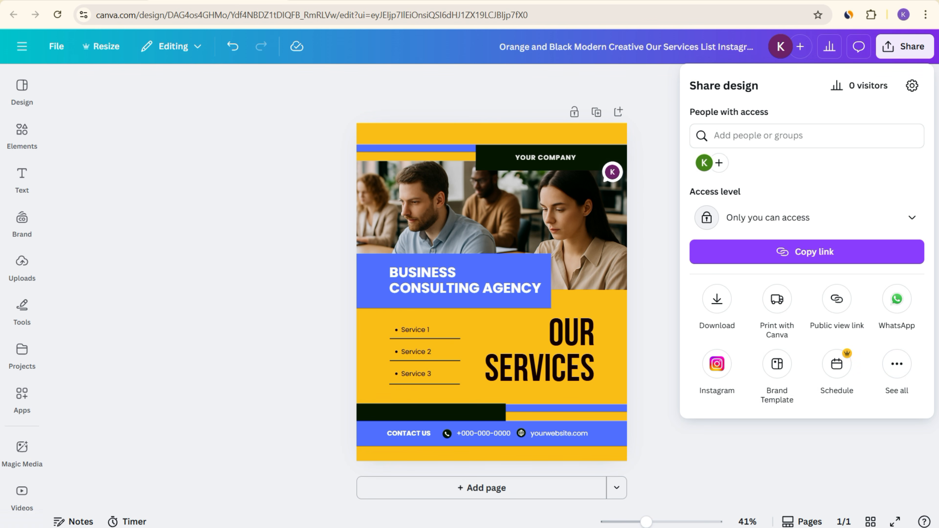
click(897, 364)
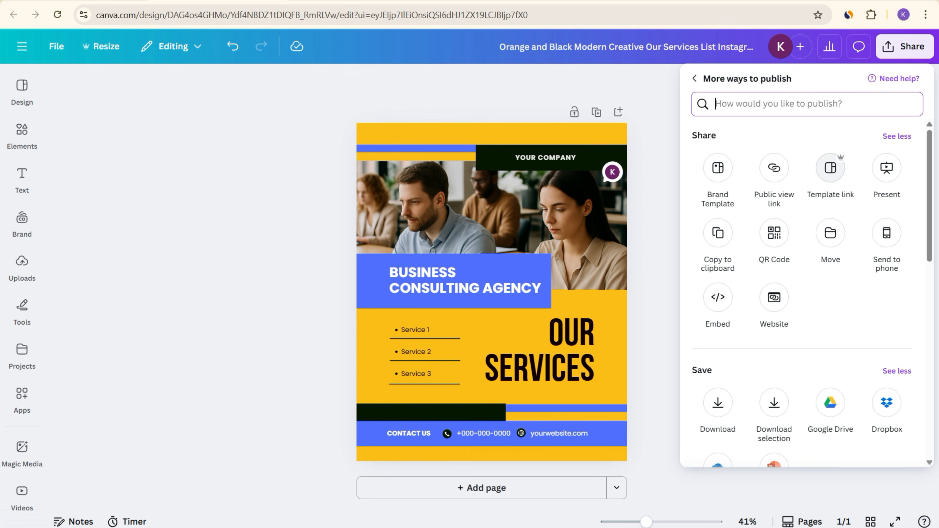
click(830, 167)
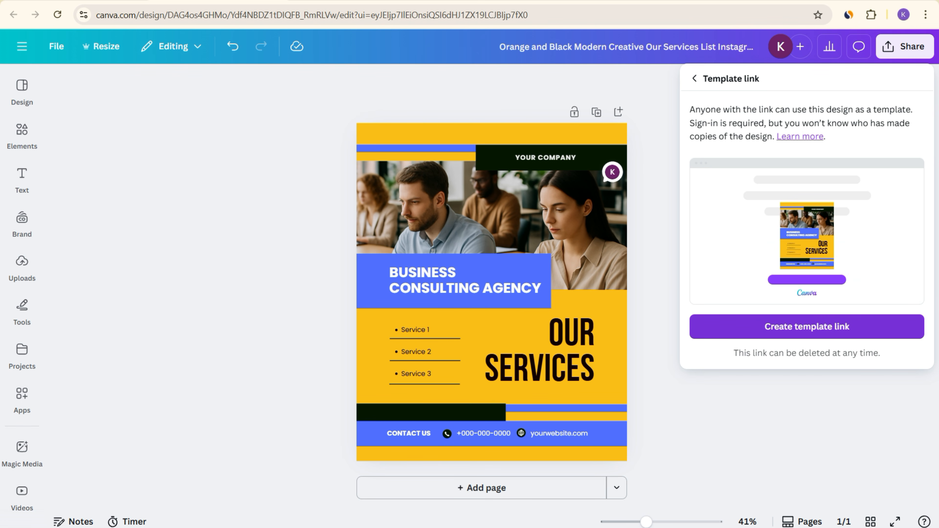
click(807, 326)
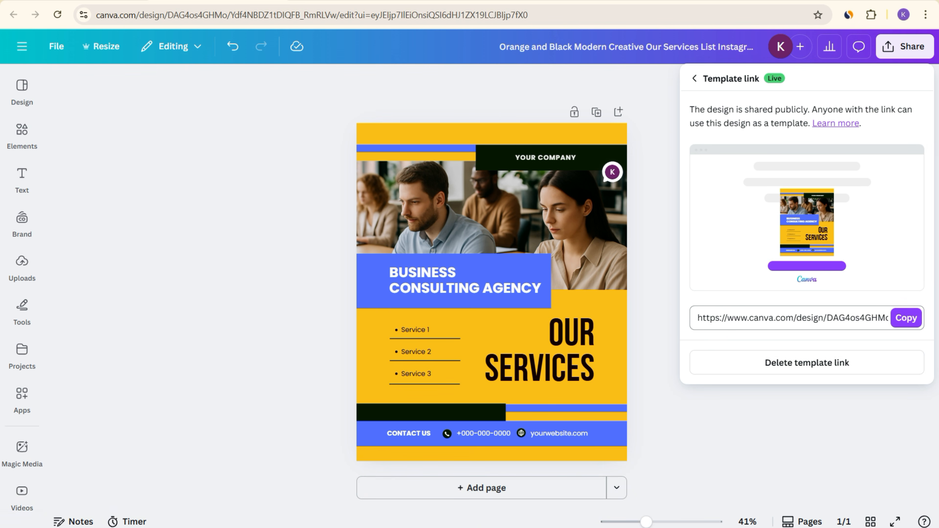
key(Return)
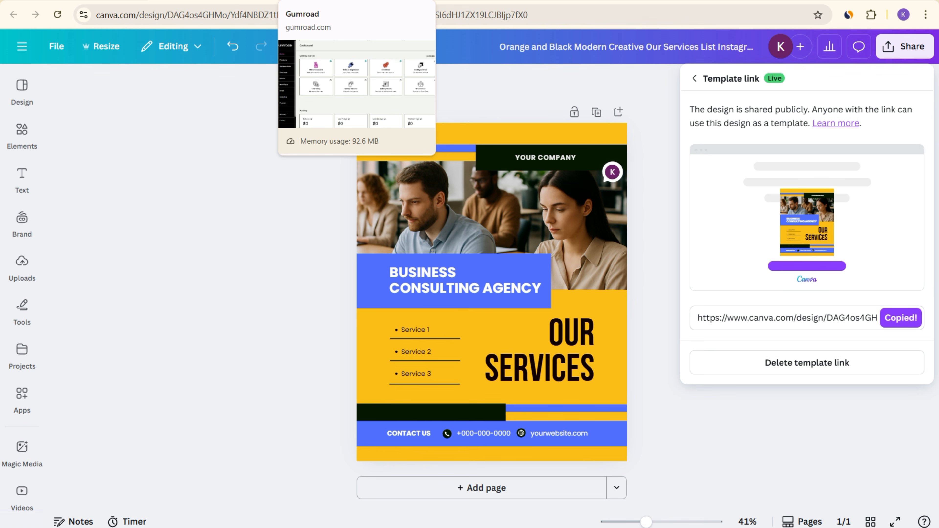
Switch to Gumroad and open the payout settings at the payout method section.
click(356, 1)
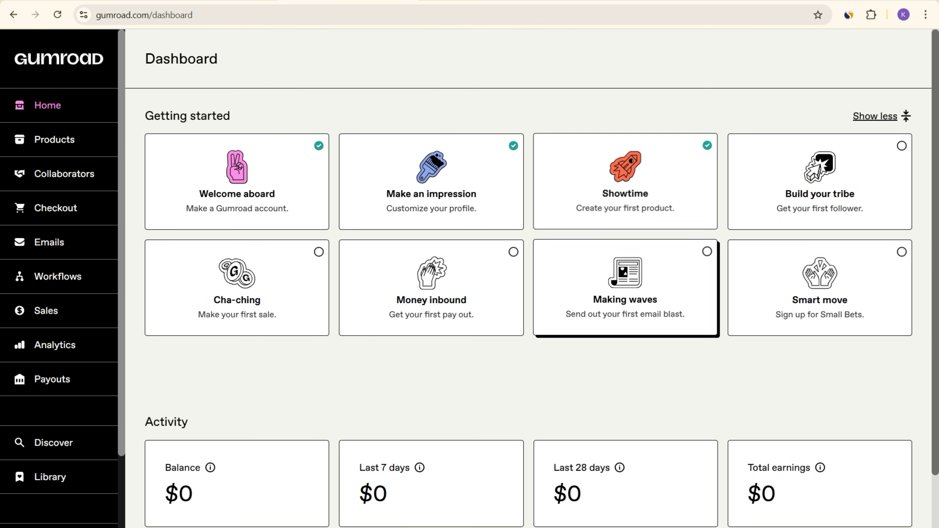
click(52, 379)
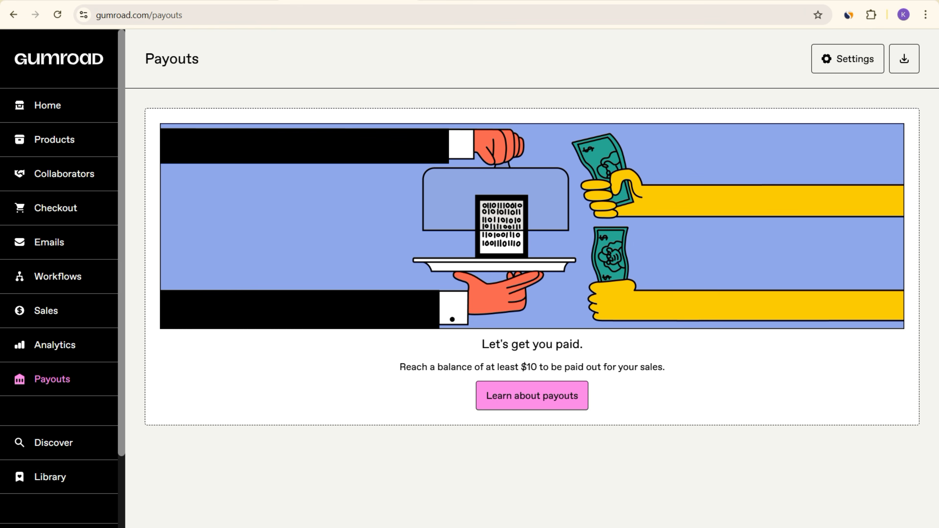
click(845, 56)
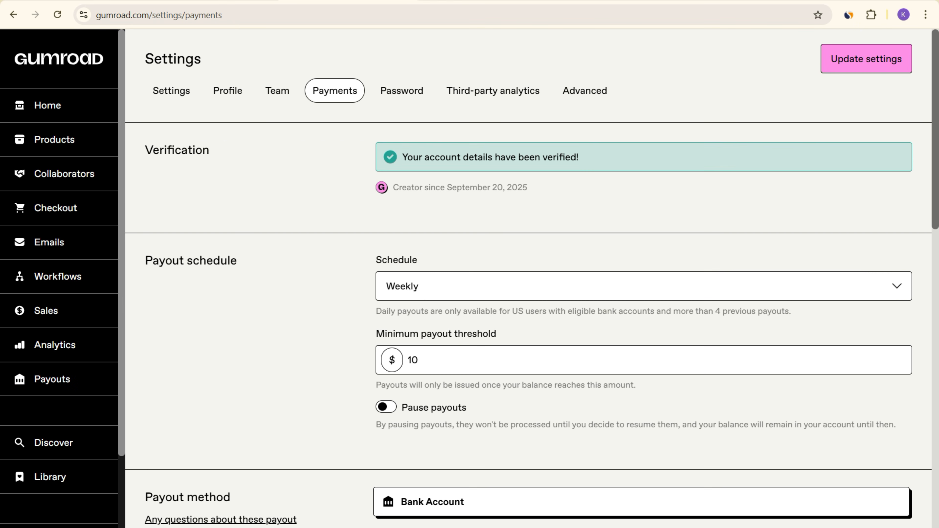
scroll(532, 278, down, 10)
scroll(531, 277, up, 3)
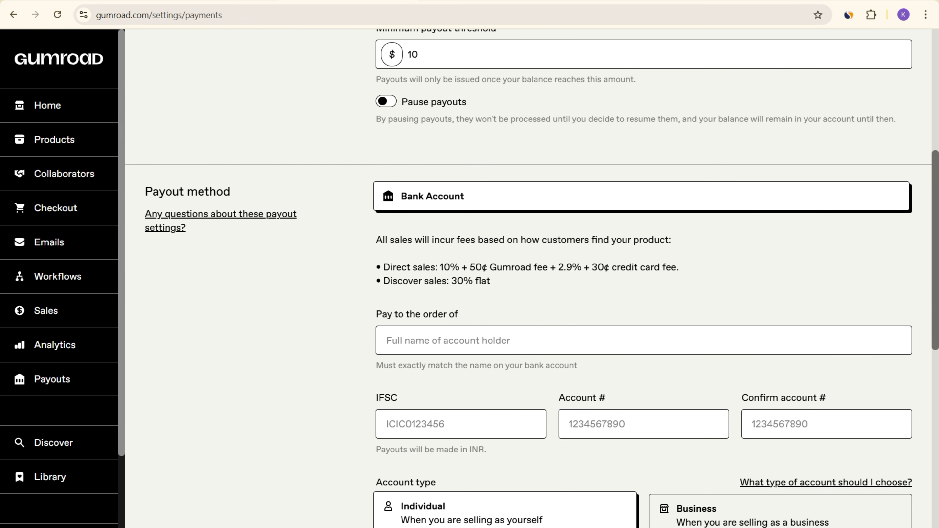
Examine the fees charged on direct sales and Discover sales, and review the rest of the payment settings.
drag(390, 268, 450, 267)
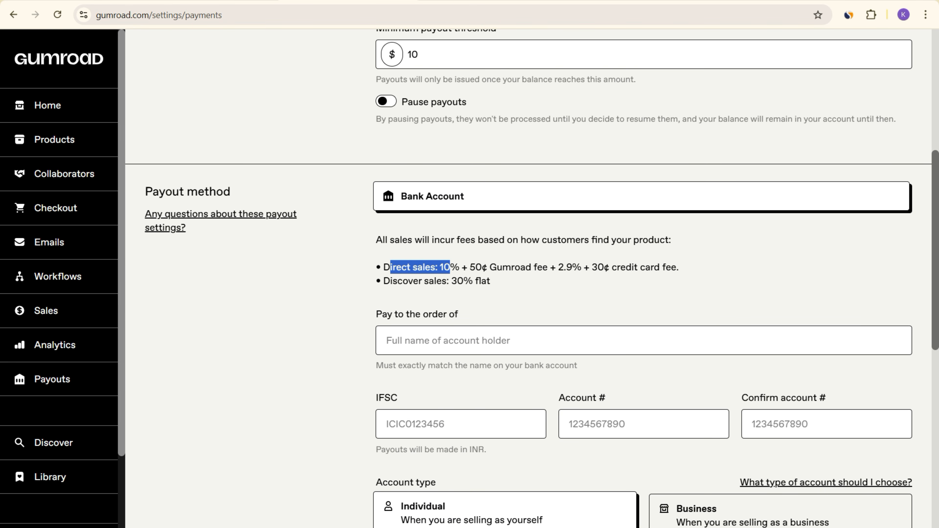
click(449, 268)
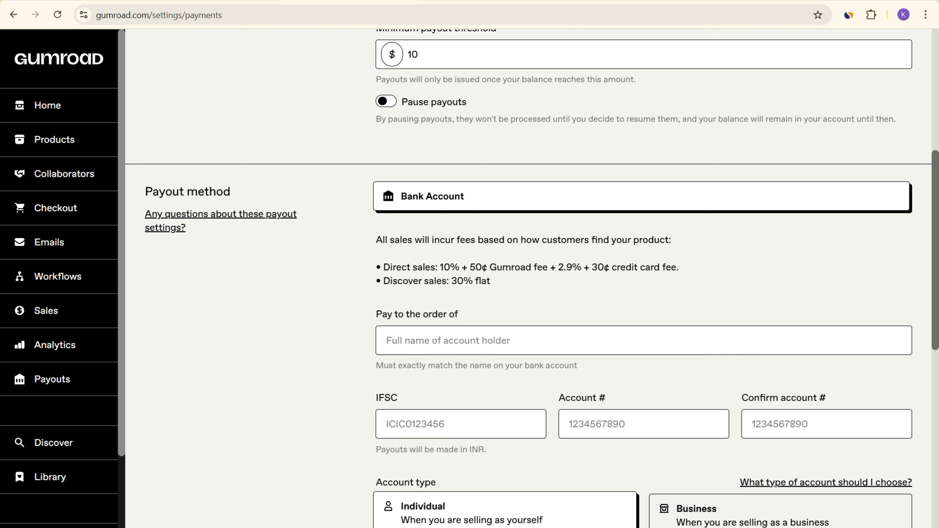
drag(377, 267, 459, 267)
click(459, 267)
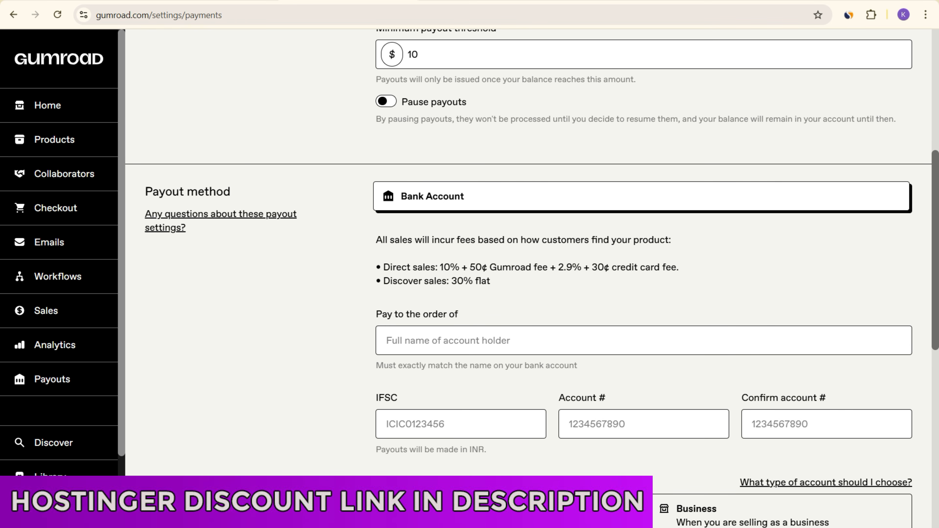
drag(384, 281, 491, 281)
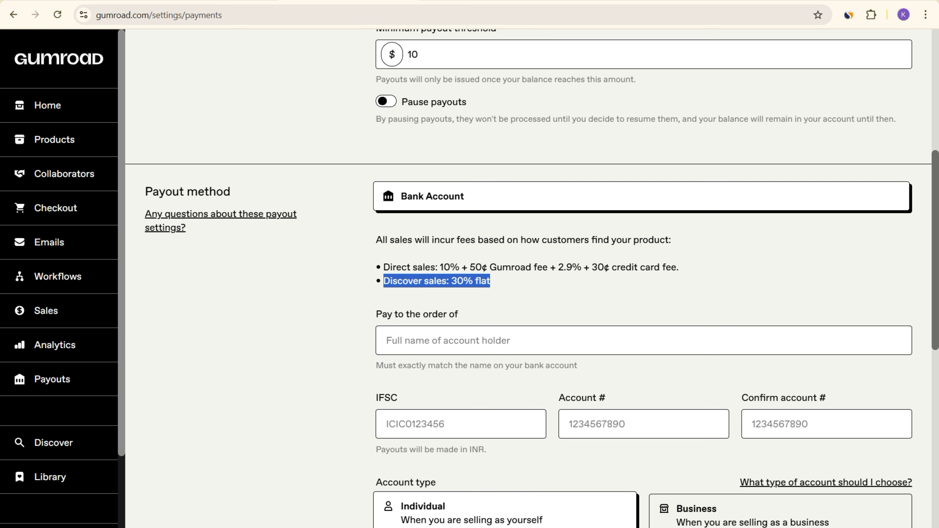
click(490, 281)
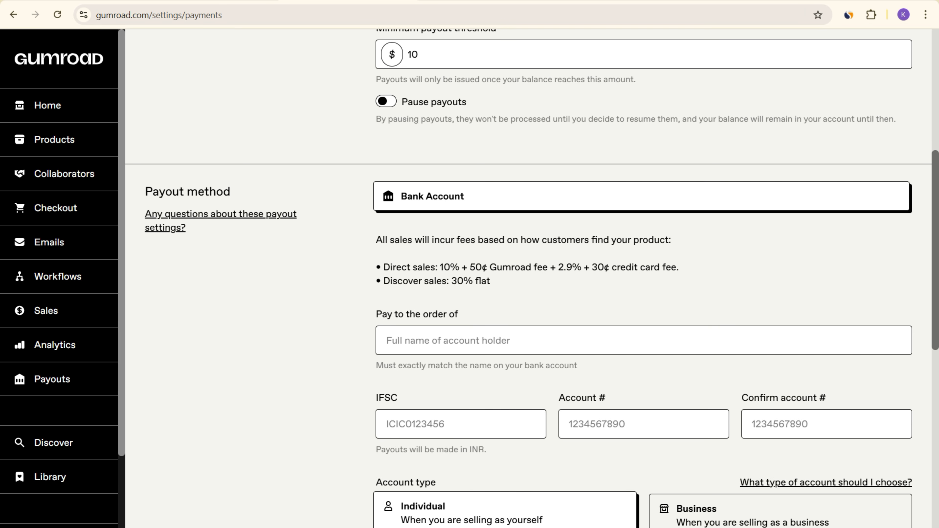
drag(451, 281, 487, 281)
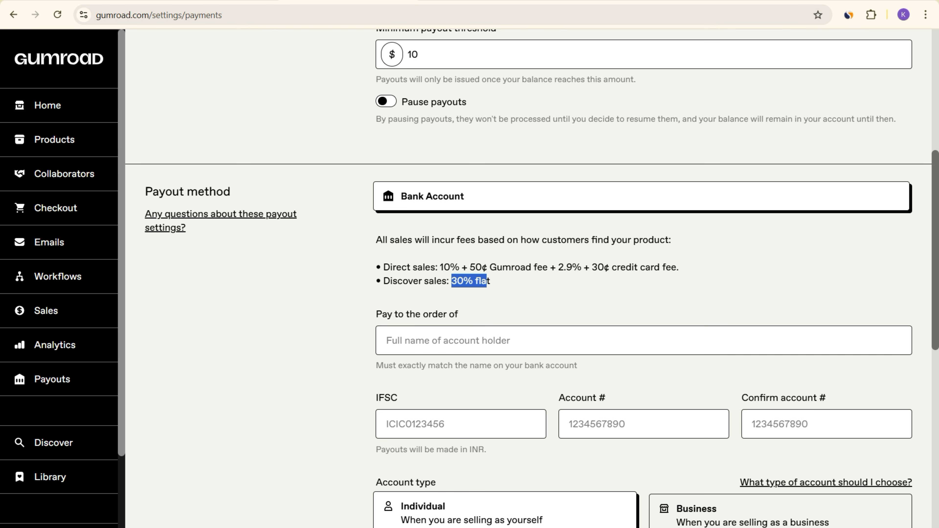
drag(491, 281, 451, 281)
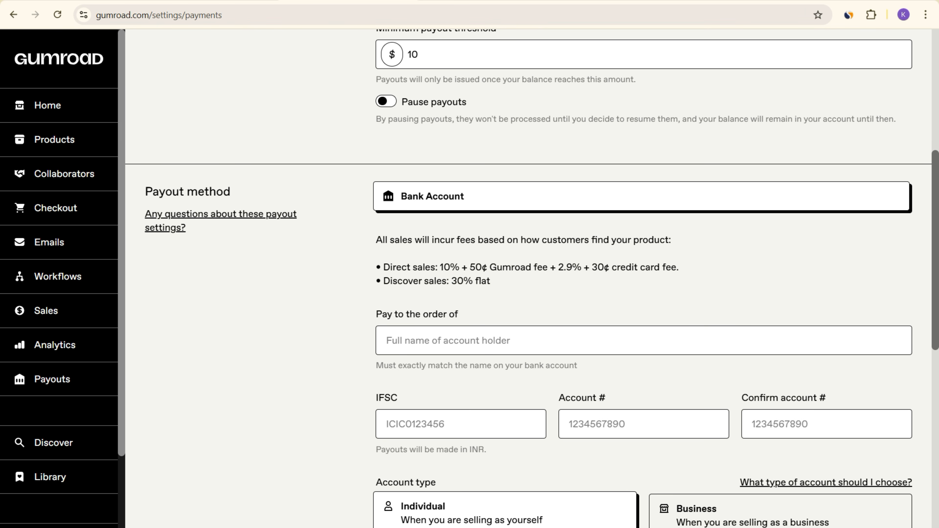
scroll(529, 277, up, 8)
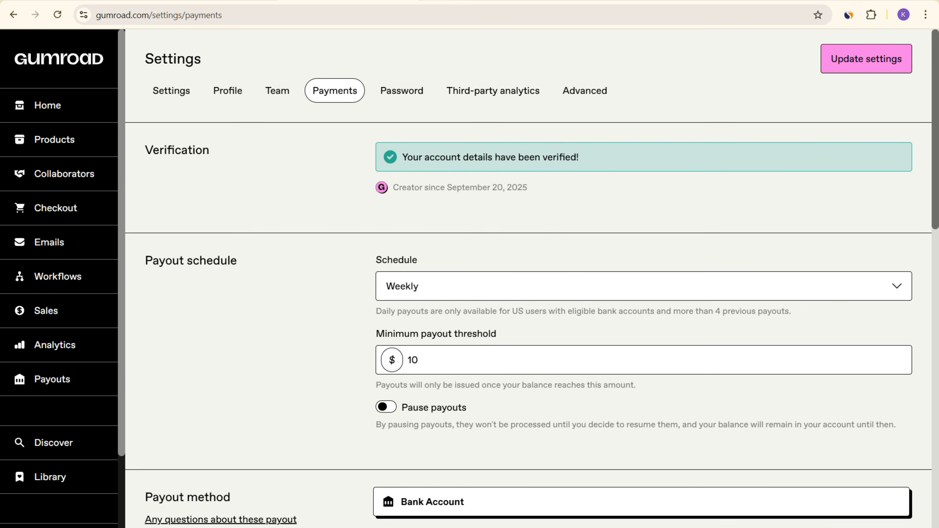
scroll(529, 278, down, 15)
scroll(529, 277, up, 15)
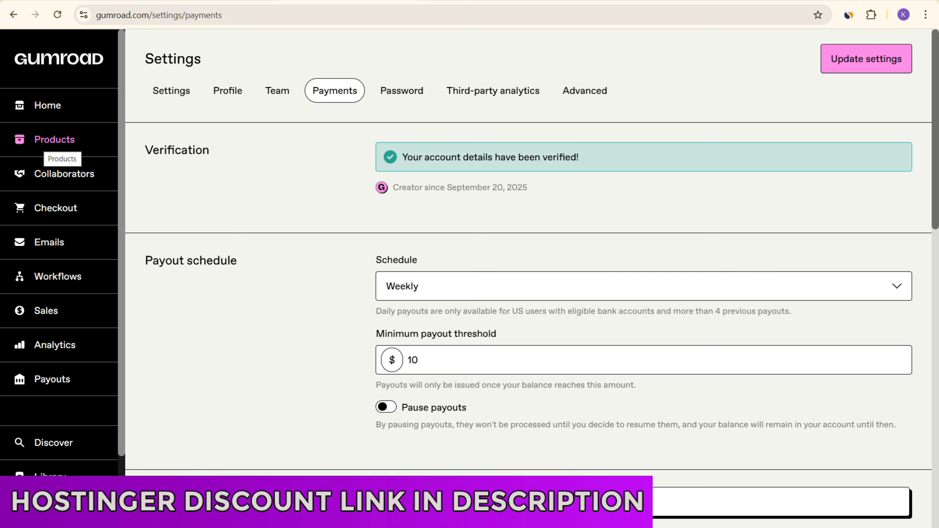
Start a new product from the Gumroad products page and begin editing its name.
click(47, 105)
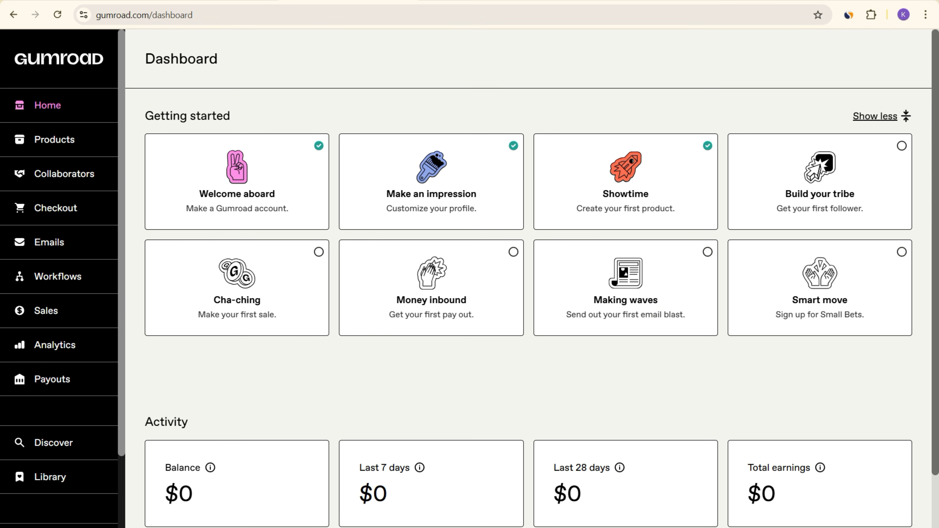
click(54, 139)
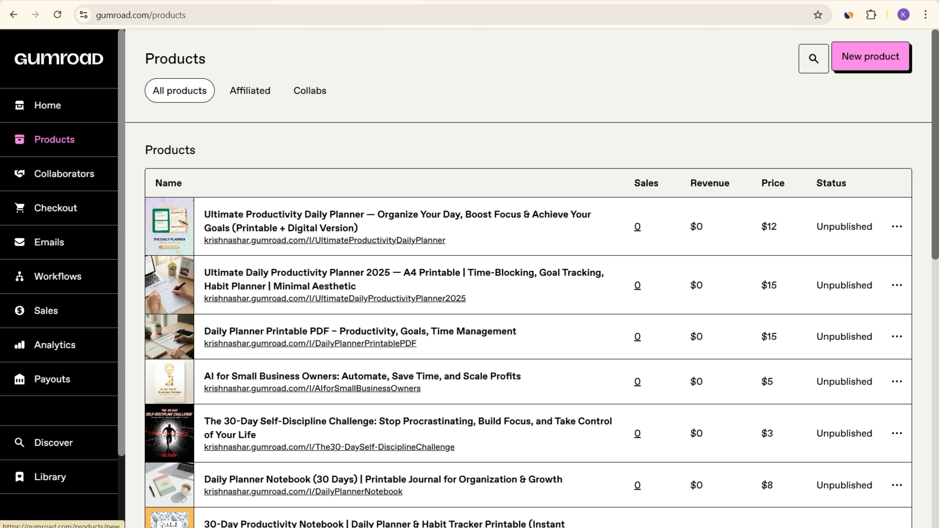
click(870, 56)
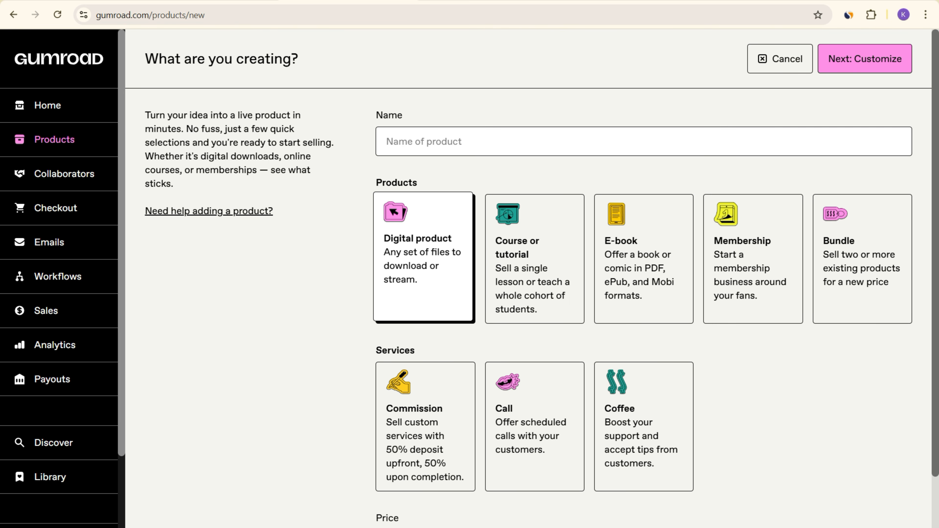
click(386, 141)
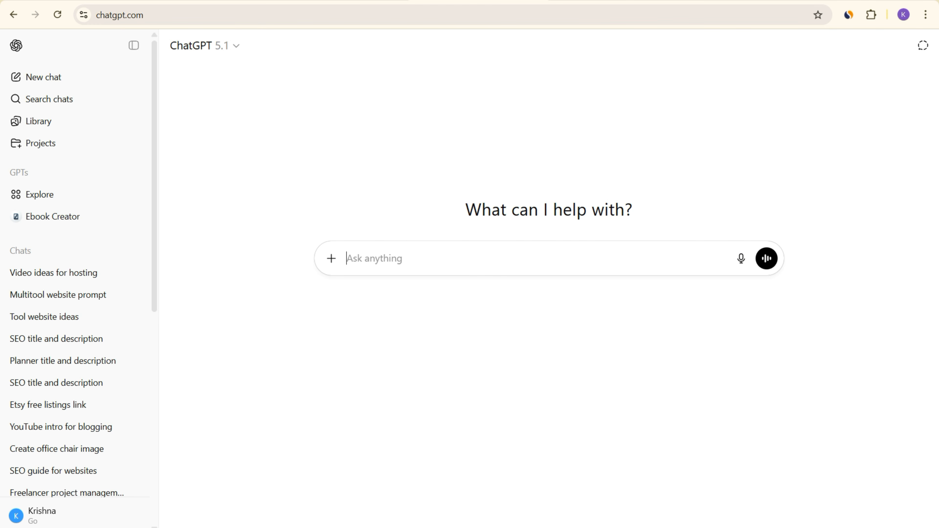
Switch to ChatGPT and begin a prompt with "I am going to sell an instagram post template for a business consultancy agency on gumroad".
text(I am going to sell my)
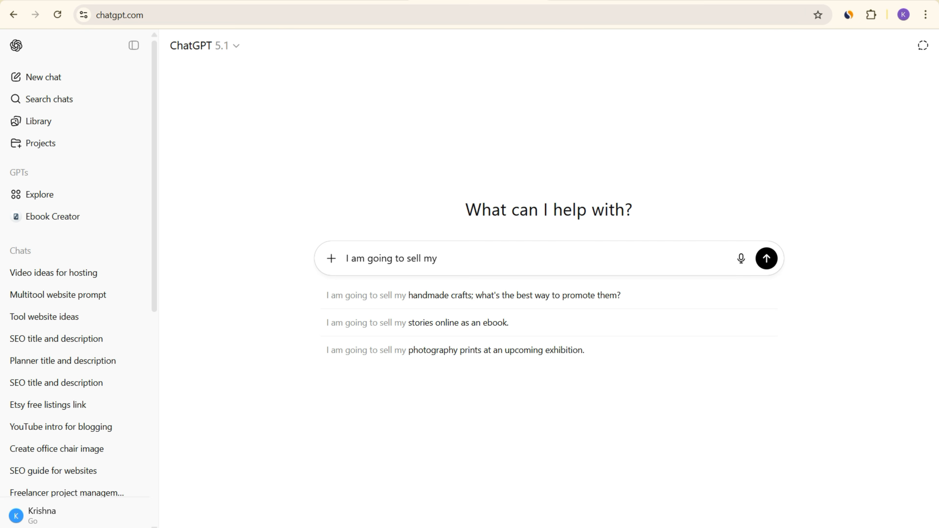
text( template)
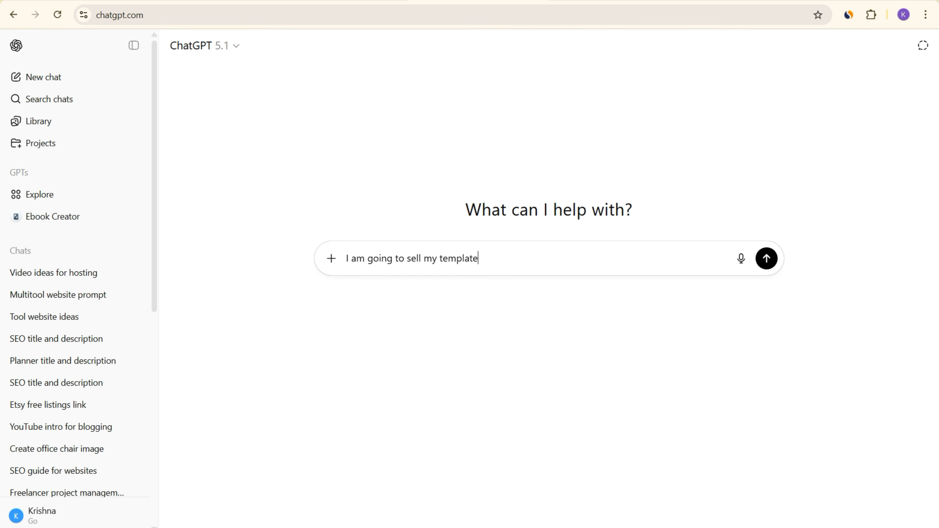
key(ctrl+BackSpace)
key(ctrl+BackSpace)
text(an instagram p)
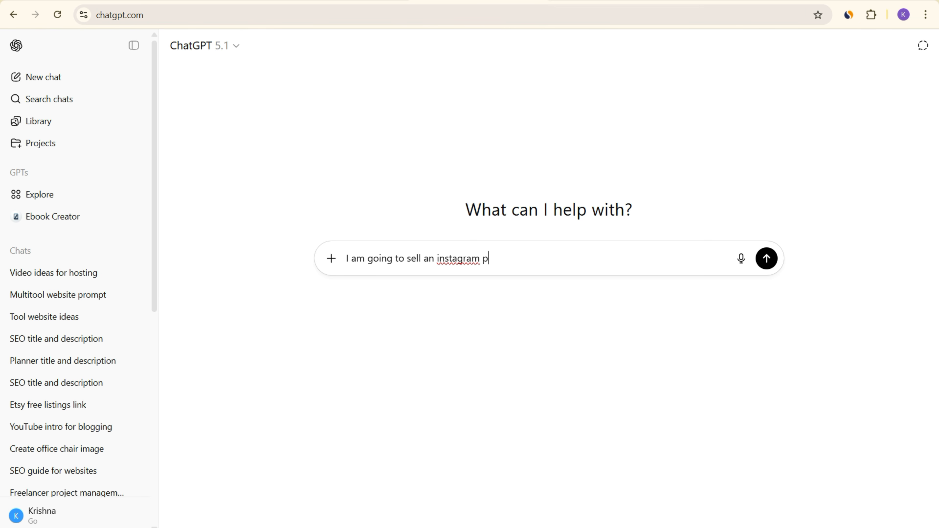
text(ost template for a busine)
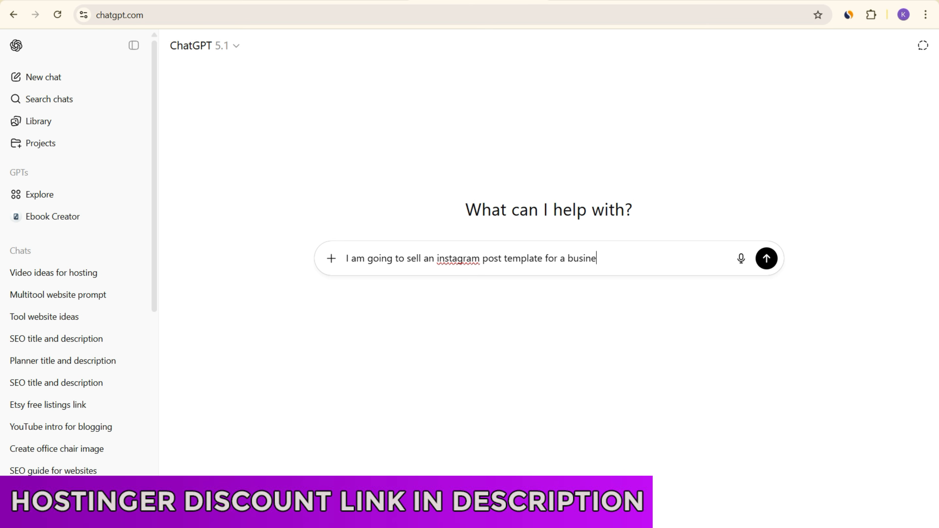
text(ss consultancy )
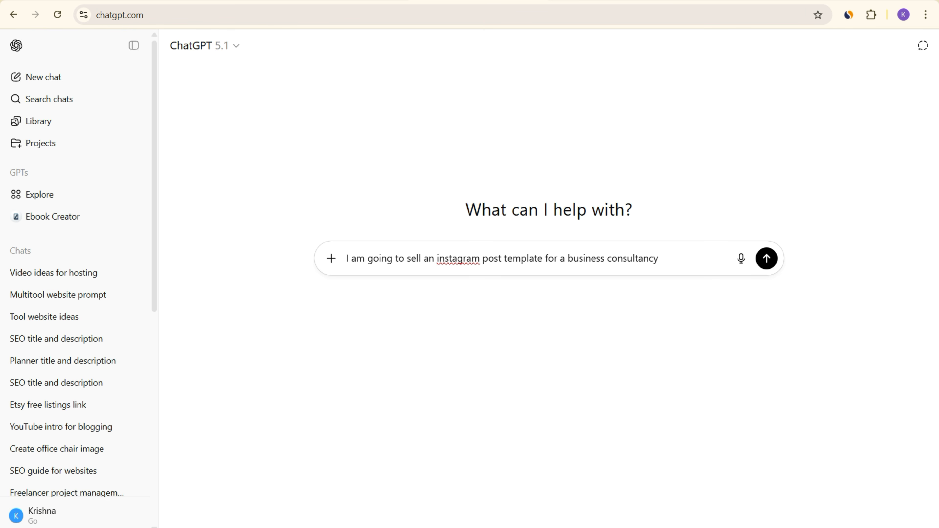
text(agency)
text(on gumroad)
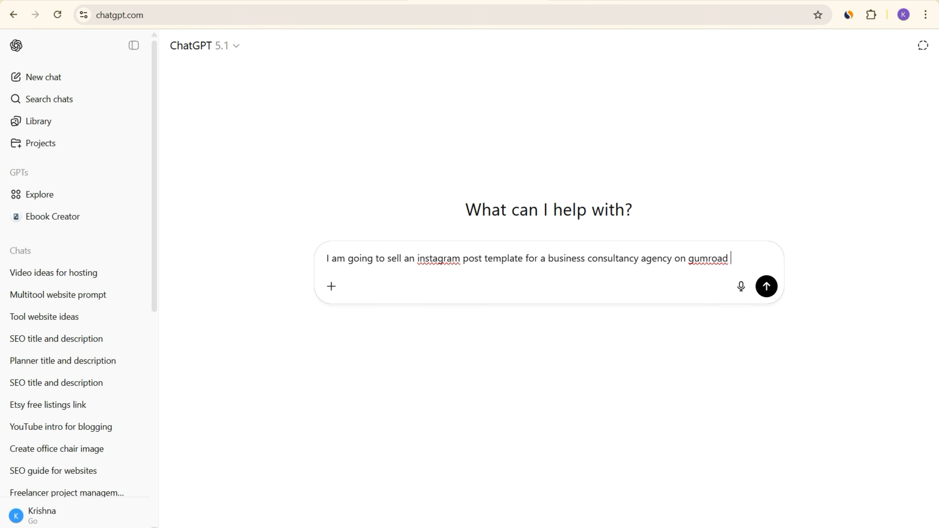
Continue the prompt by asking for a "seo friendly Title and Description for the same".
key(BackSpace)
text(. So, I need a )
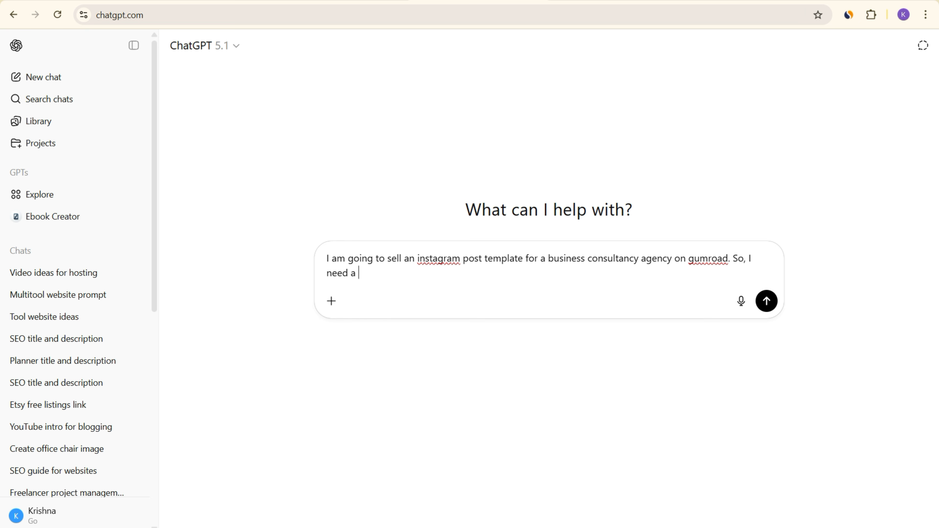
text(seo friendly Title and Descr)
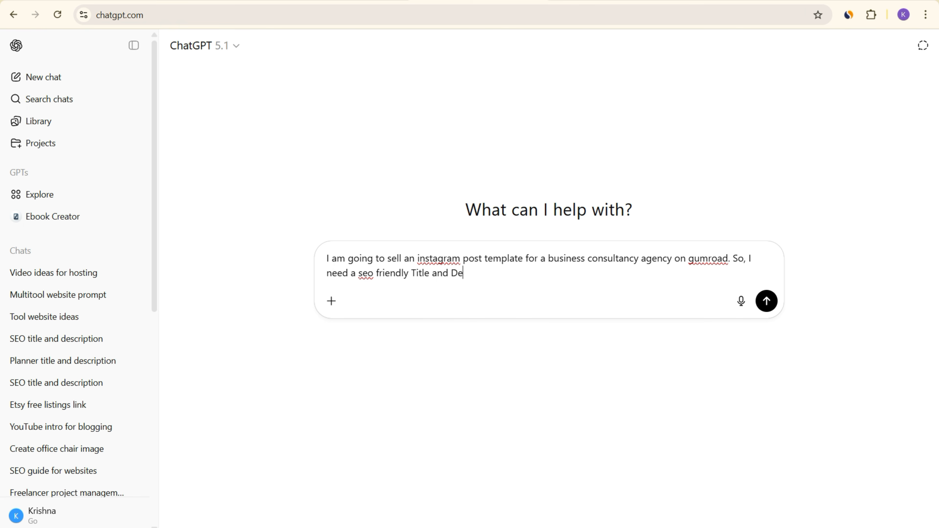
text(tion fo rthe)
text( th)
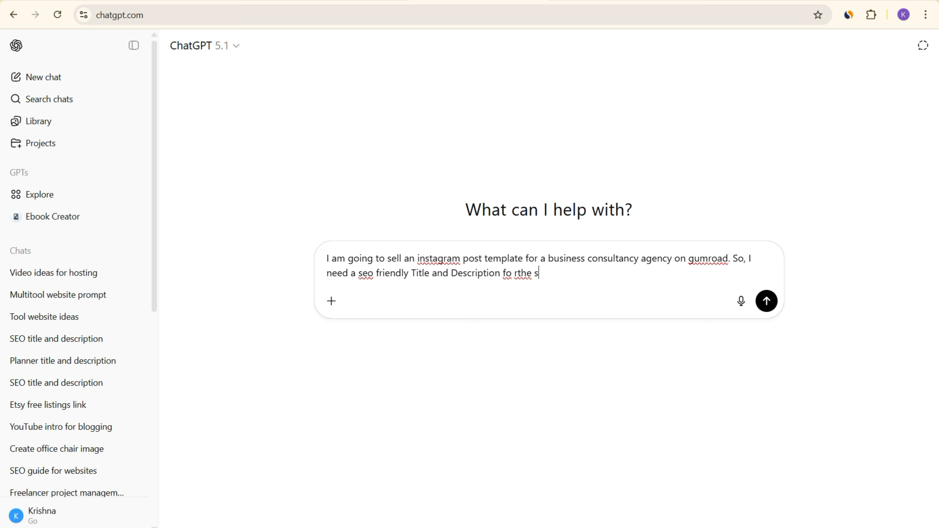
key(BackSpace)
key(BackSpace)
key(BackSpace)
key(BackSpace)
key(BackSpace)
key(BackSpace)
key(BackSpace)
key(BackSpace)
text(r tha same. Also provide meprompt)
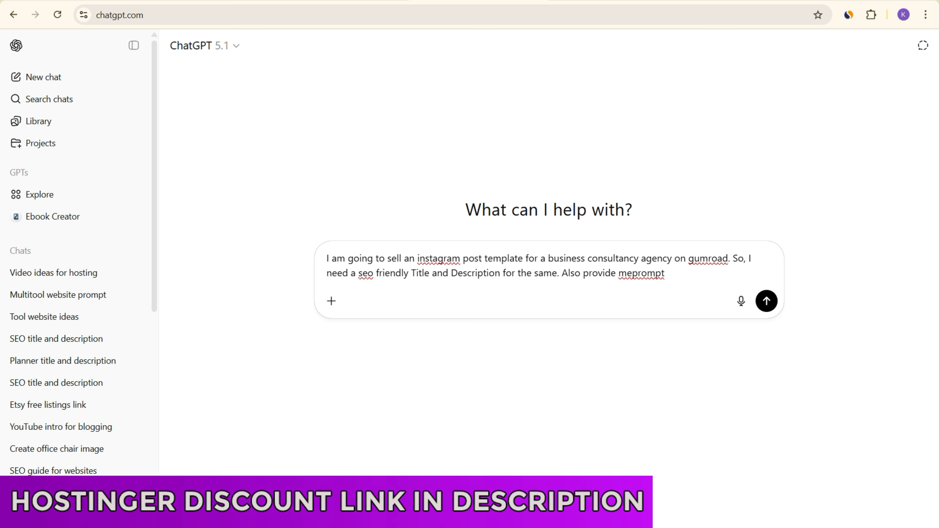
Complete the prompt with "Also provide me 2 image prompts for selling this on gumroad." and submit it.
key(BackSpace)
text(2 prompt)
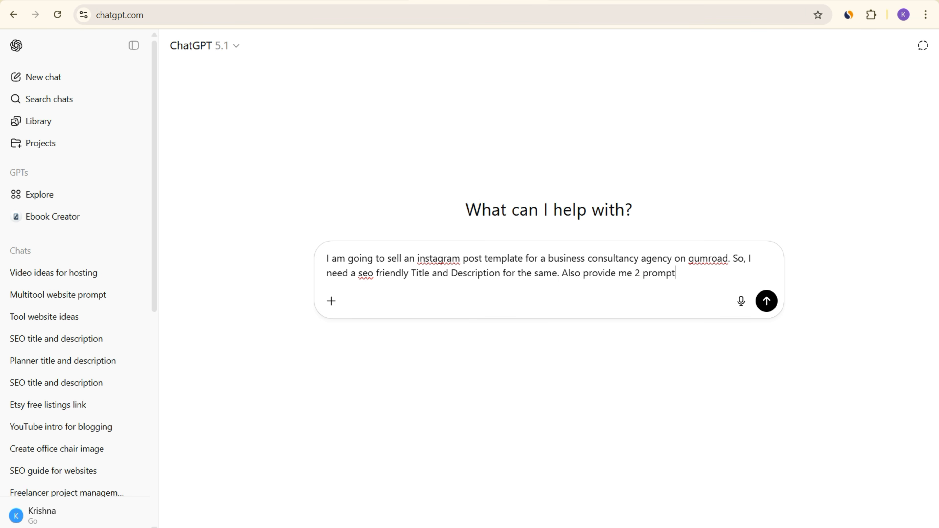
text(s)
text(image)
click(708, 273)
text(for selling this on )
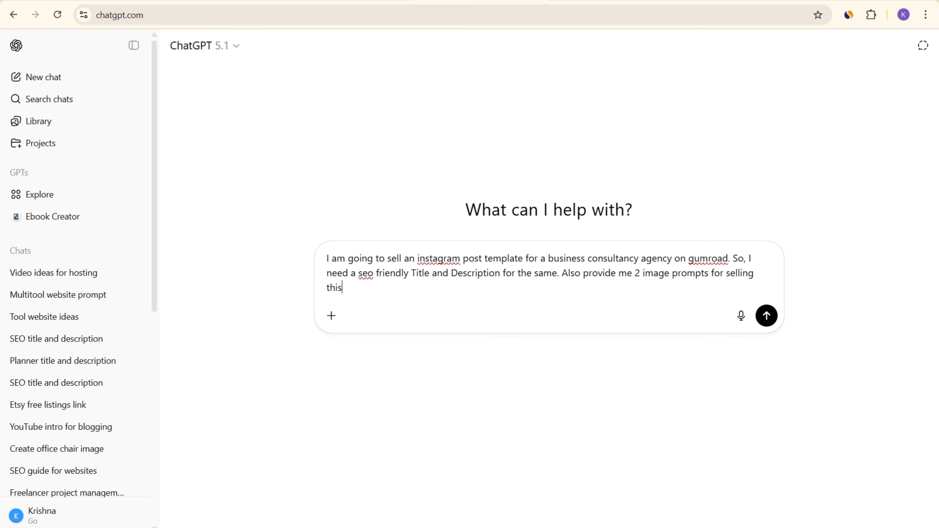
text(gumroad.)
key(Return)
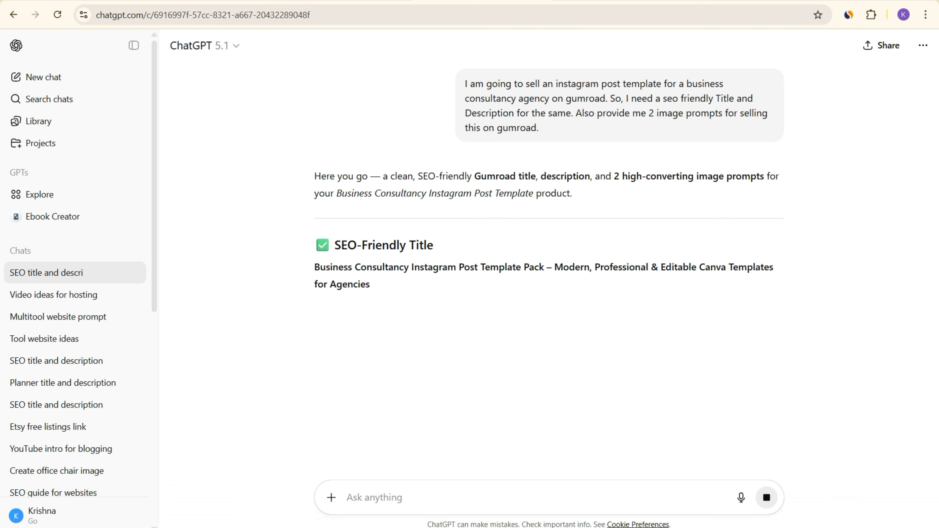
Examine the generated SEO title, product description and the two image prompts.
drag(320, 267, 370, 284)
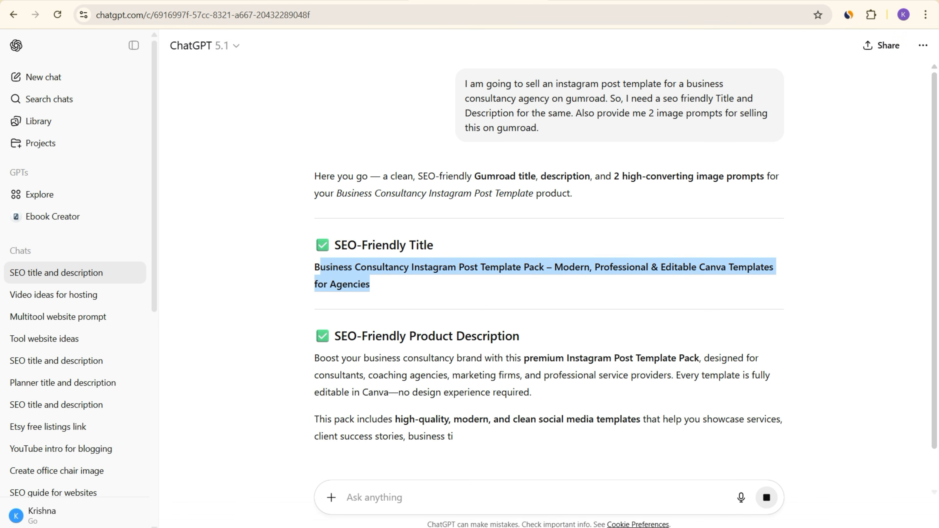
scroll(549, 275, down, 1)
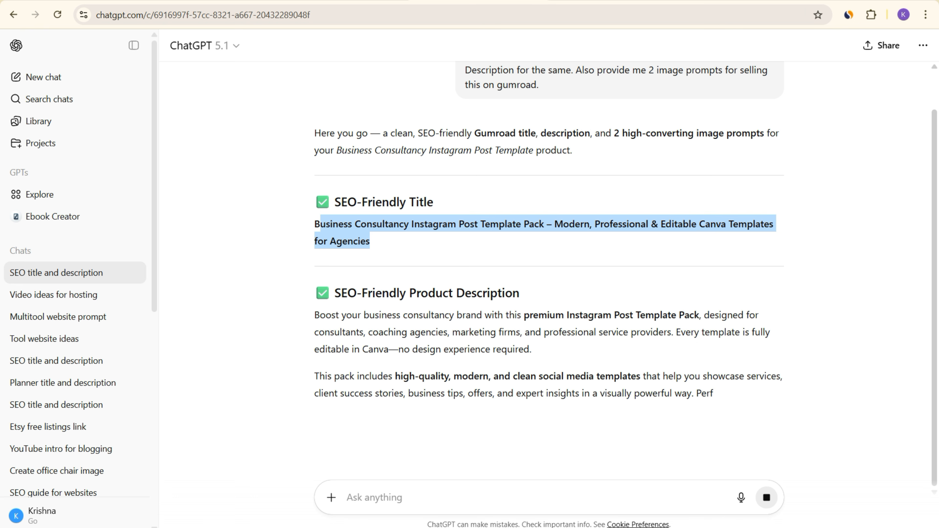
scroll(549, 274, down, 10)
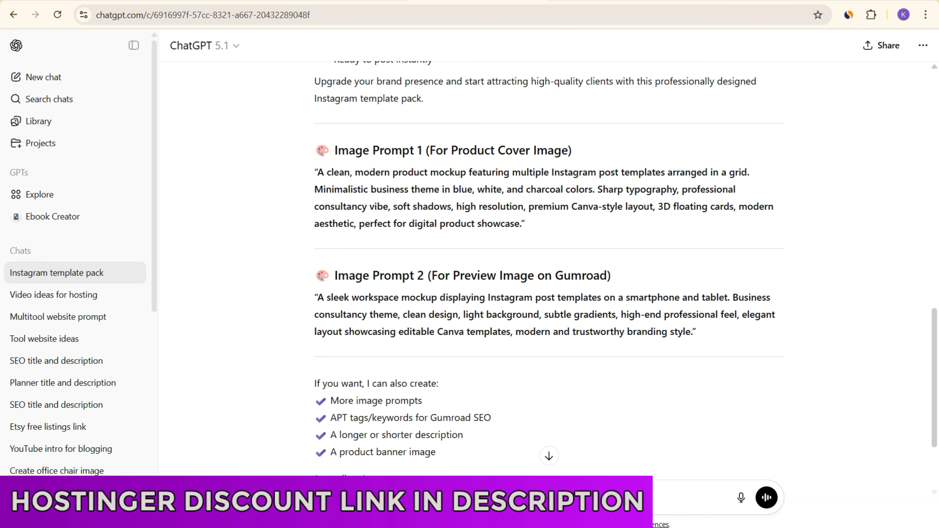
scroll(549, 275, up, 6)
Open ideogram.ai in a new browser tab.
key(ctrl+t)
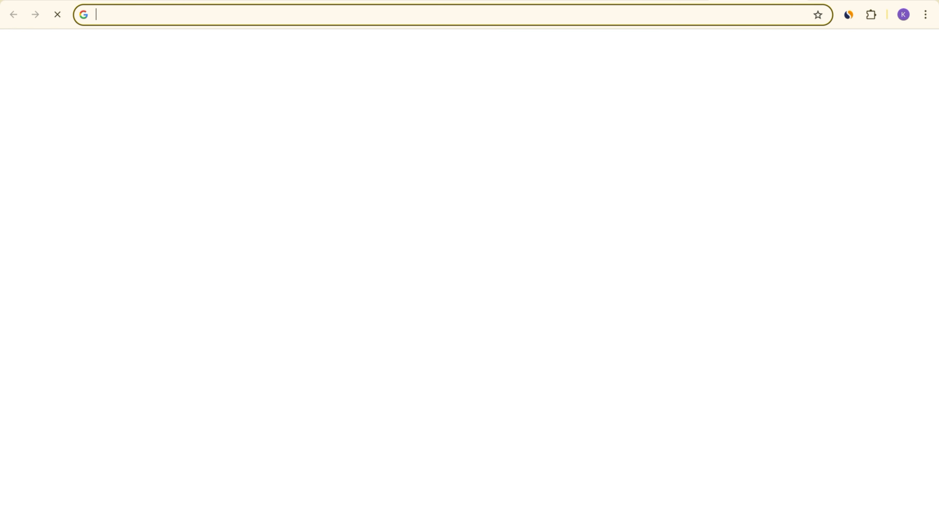
text(ide)
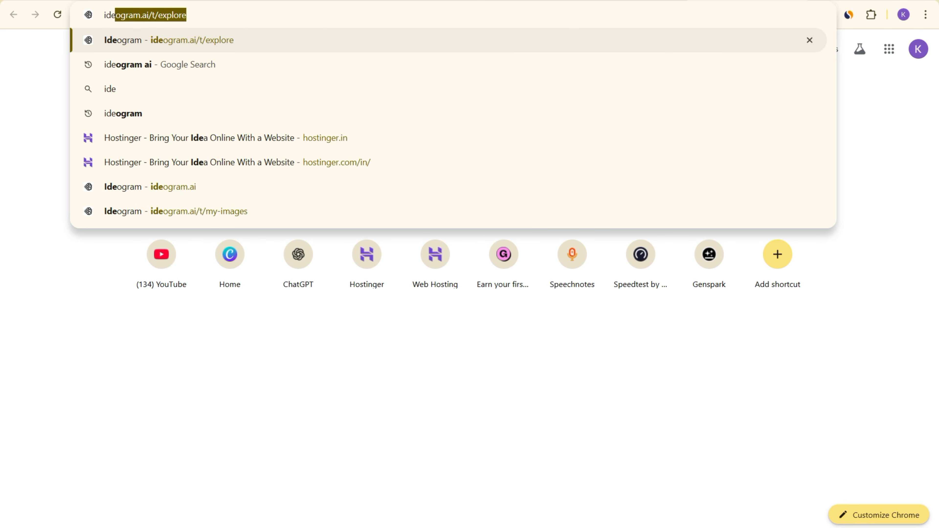
key(Right)
key(BackSpace)
key(BackSpace)
key(BackSpace)
key(BackSpace)
key(BackSpace)
key(BackSpace)
key(BackSpace)
key(BackSpace)
key(BackSpace)
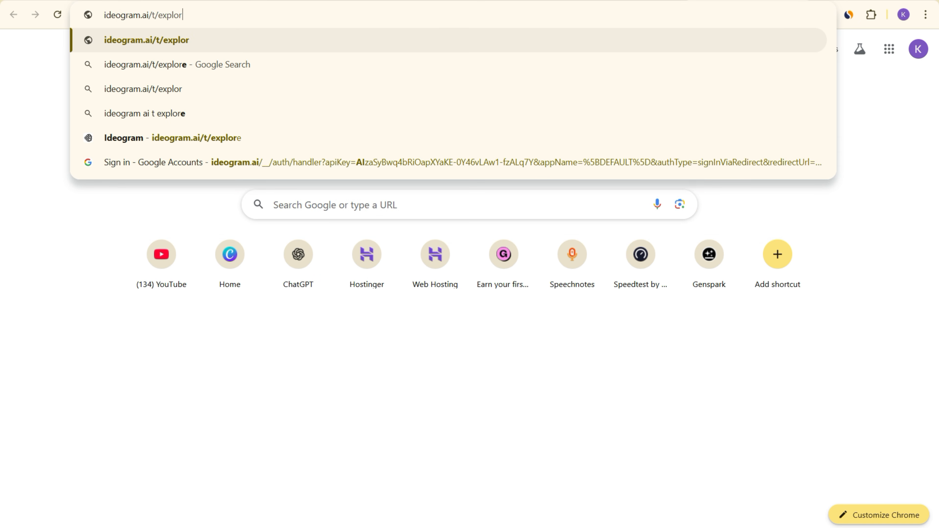
key(BackSpace)
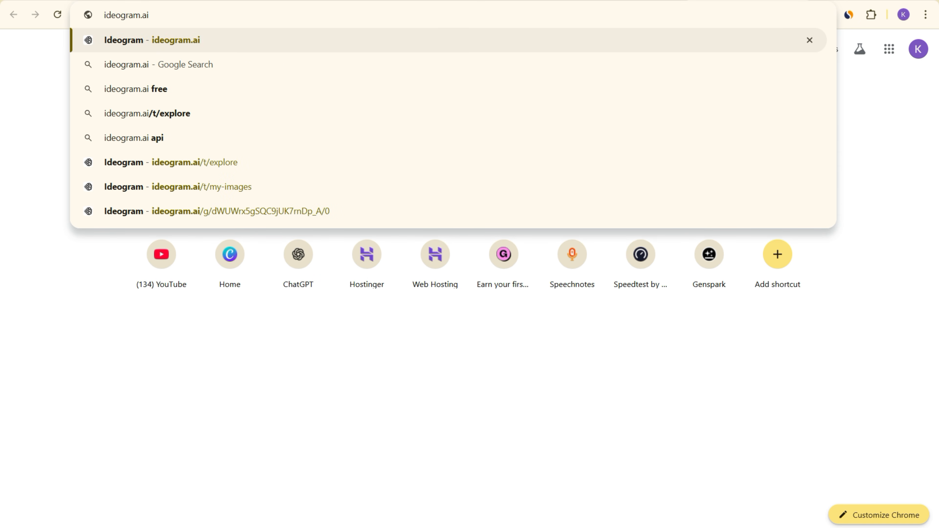
key(Return)
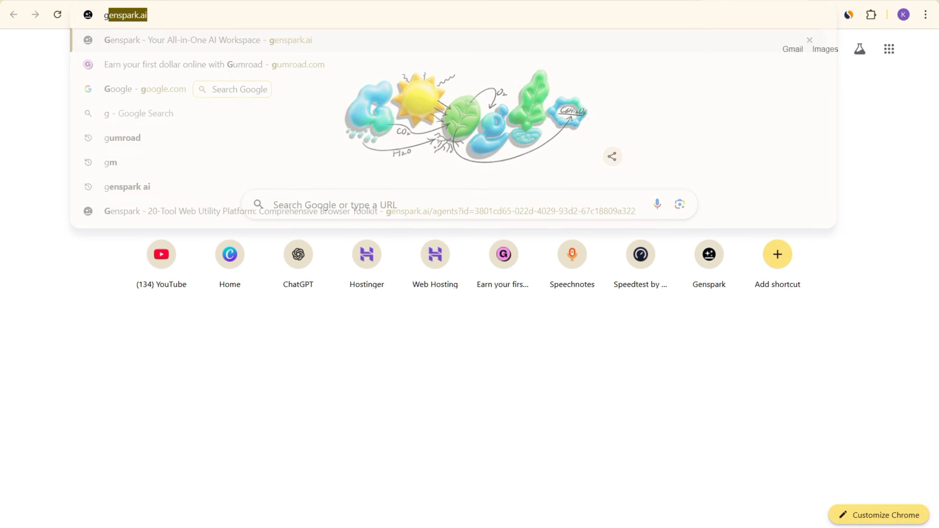
Search the web for "google ai studio" and open the site's Nano Banana image generation model.
text(goo)
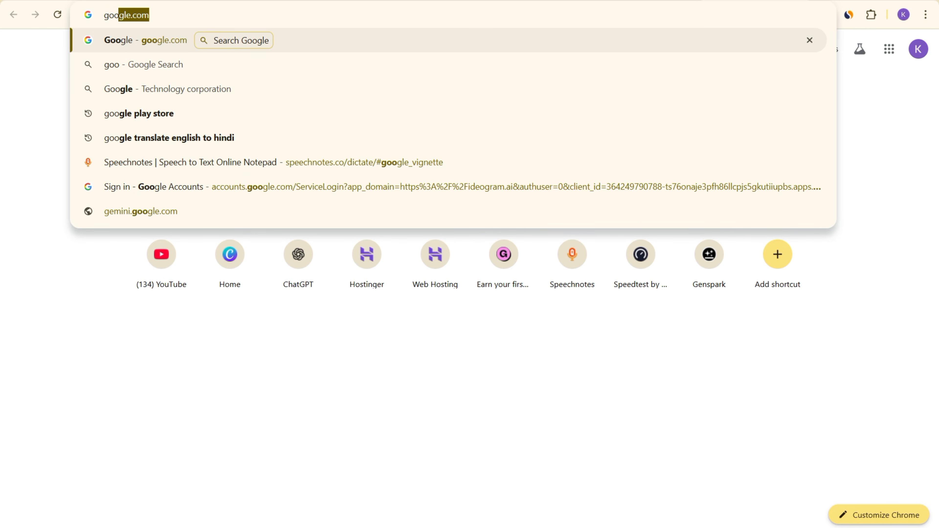
text(gle ai )
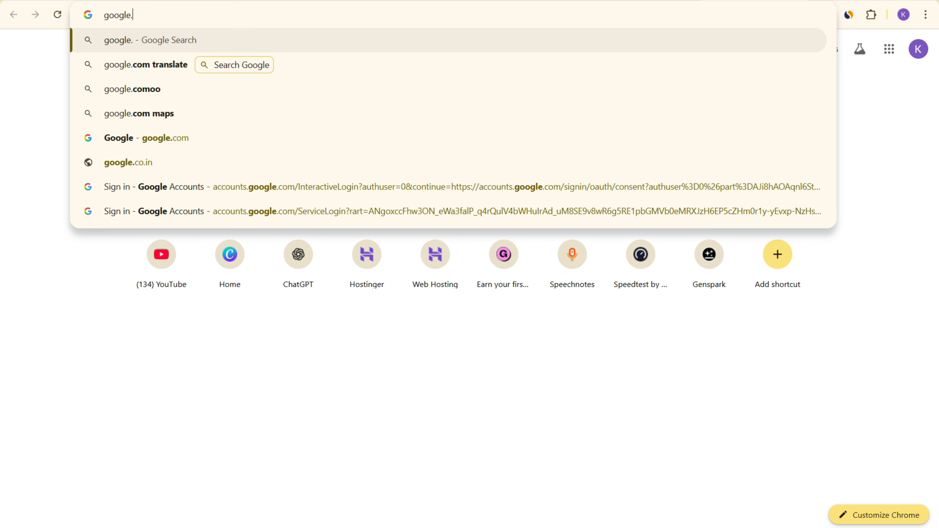
text(studio)
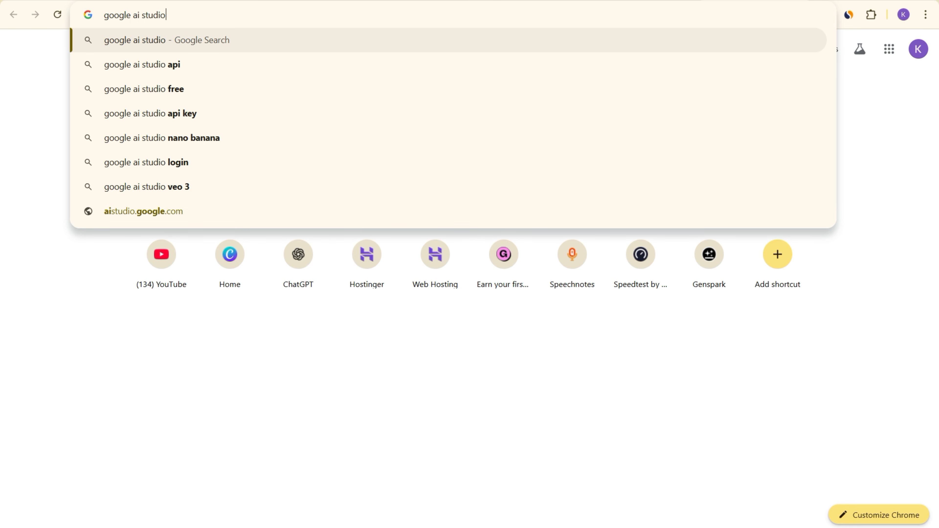
key(Return)
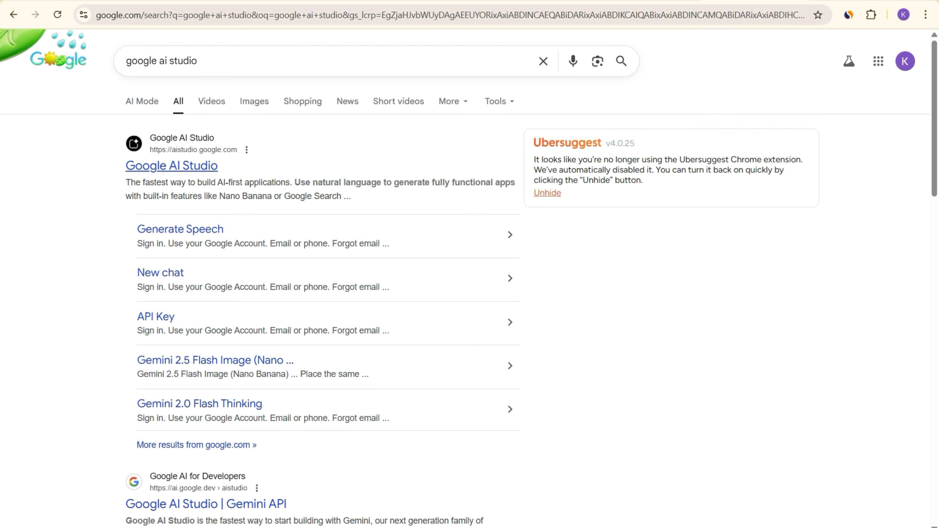
click(171, 166)
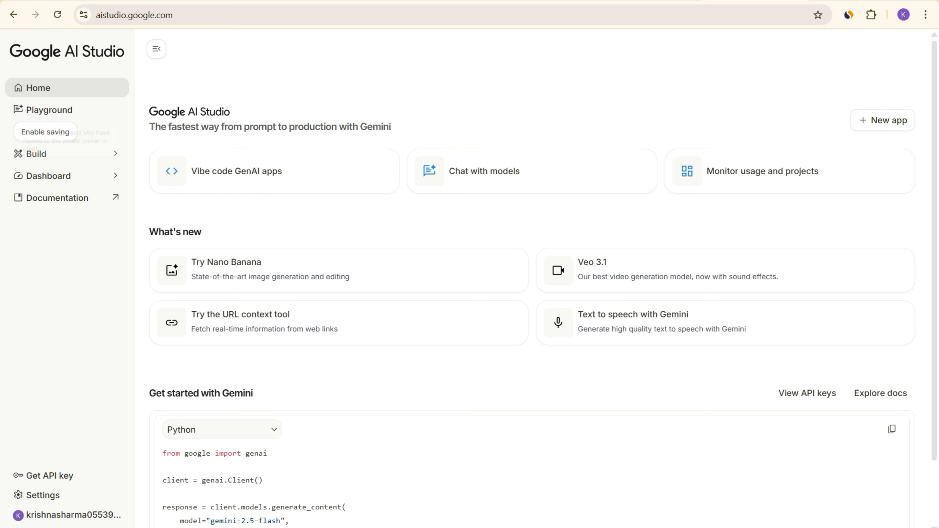
scroll(480, 181, down, 2)
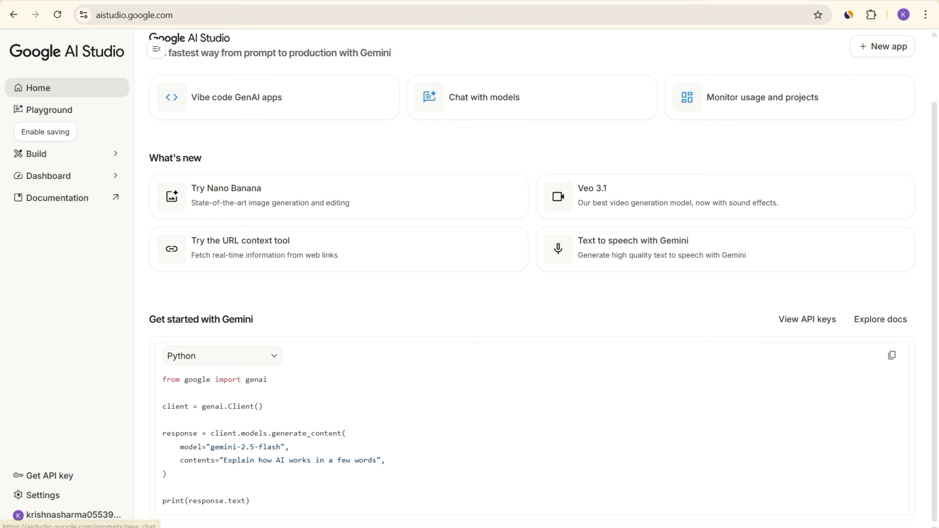
click(338, 194)
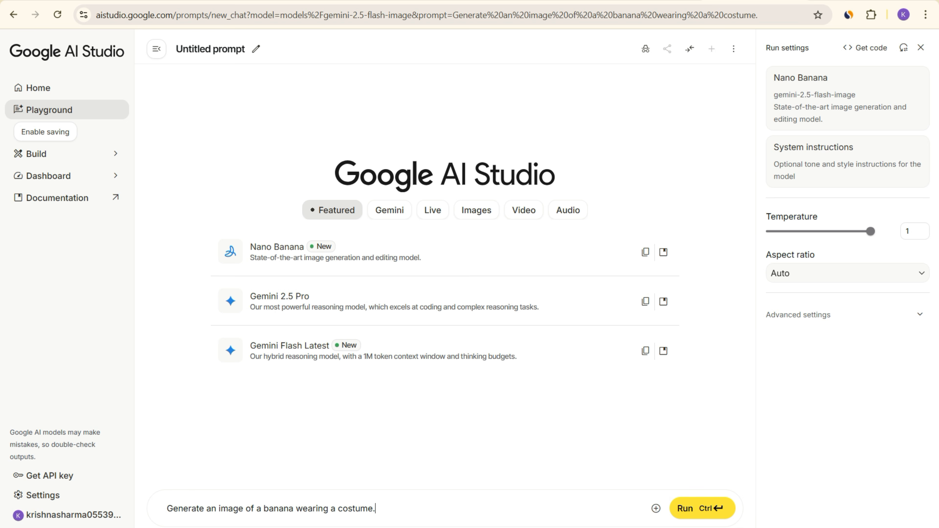
Switch to ChatGPT and copy the text of Image Prompt 2 for the Gumroad preview image.
key(ctrl+Tab)
scroll(547, 259, down, 10)
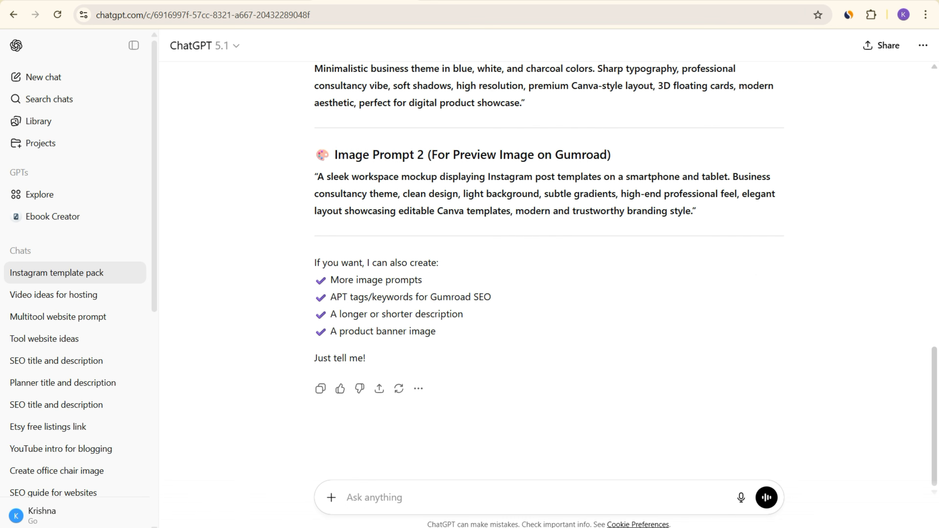
drag(317, 177, 692, 211)
key(ctrl+c)
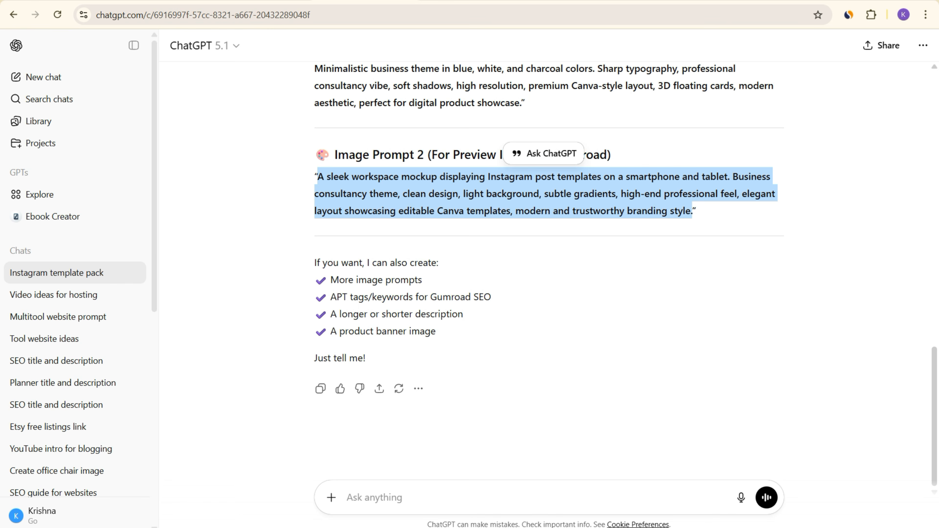
Switch back to Google AI Studio, replace the sample banana prompt with the copied workspace mockup prompt and run it.
key(ctrl+Tab)
key(ctrl+a)
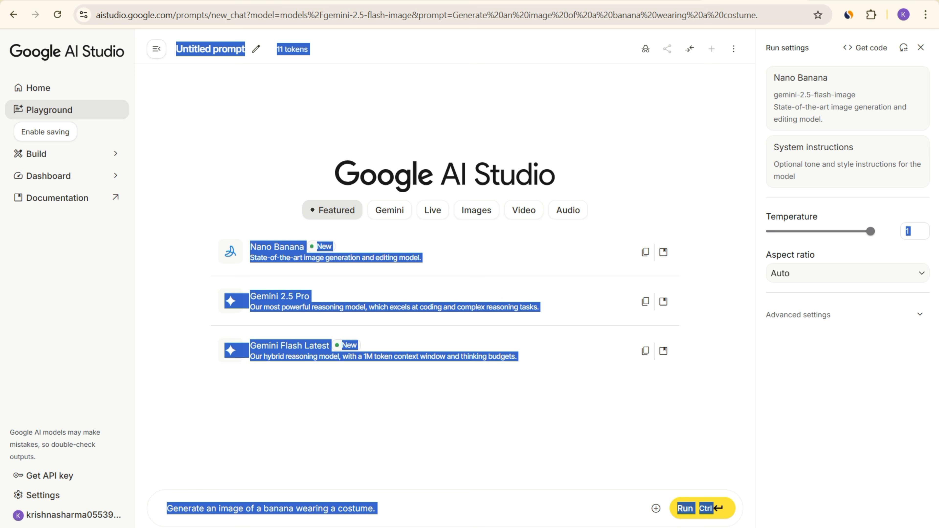
click(392, 508)
key(ctrl+a)
key(ctrl+v)
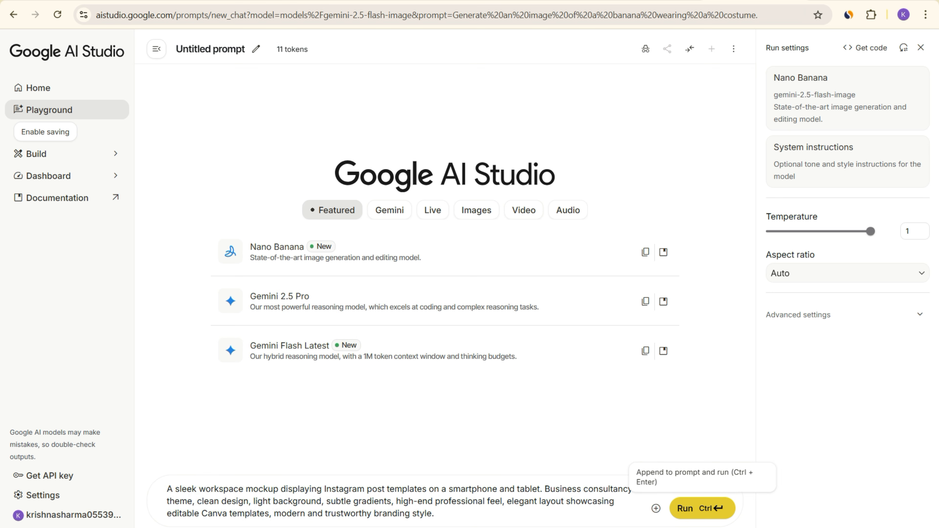
click(711, 509)
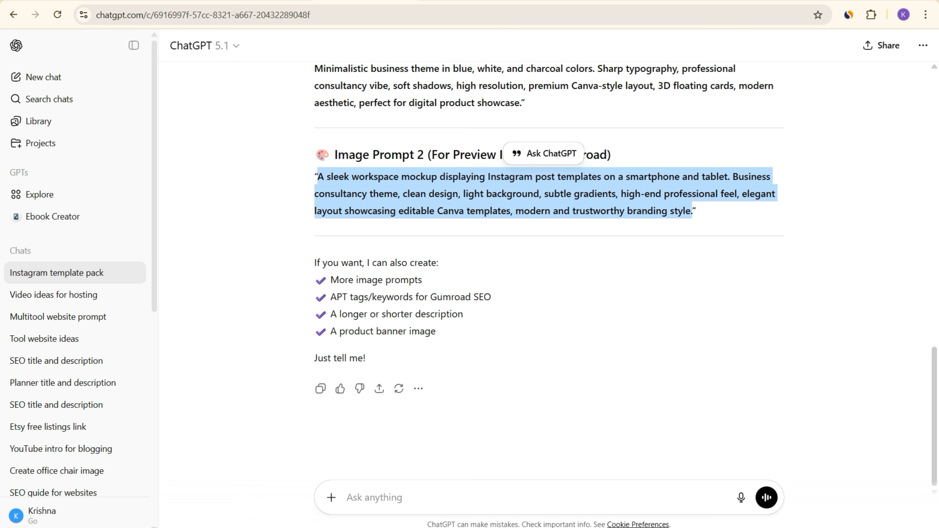
Copy Image Prompt 1 for the product cover from ChatGPT into Ideogram and generate it at the 16:9 aspect ratio.
scroll(549, 259, up, 5)
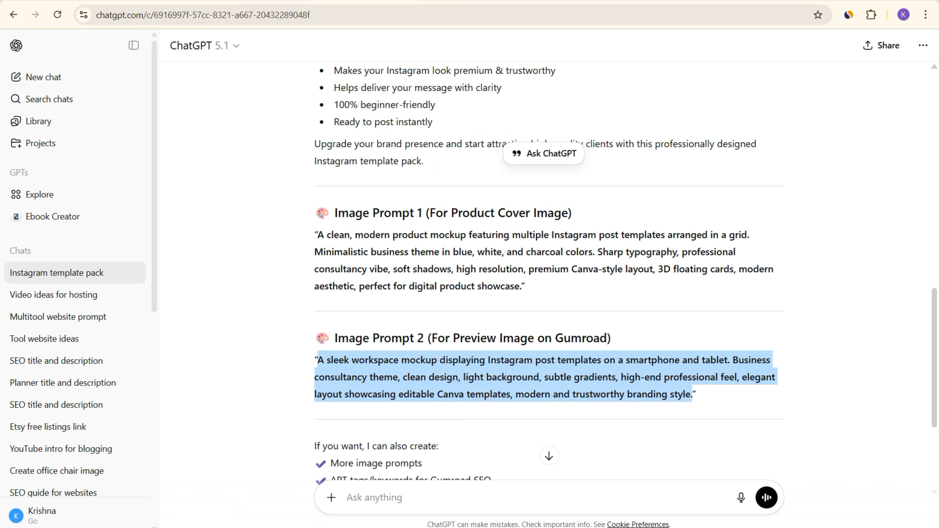
drag(317, 234, 522, 286)
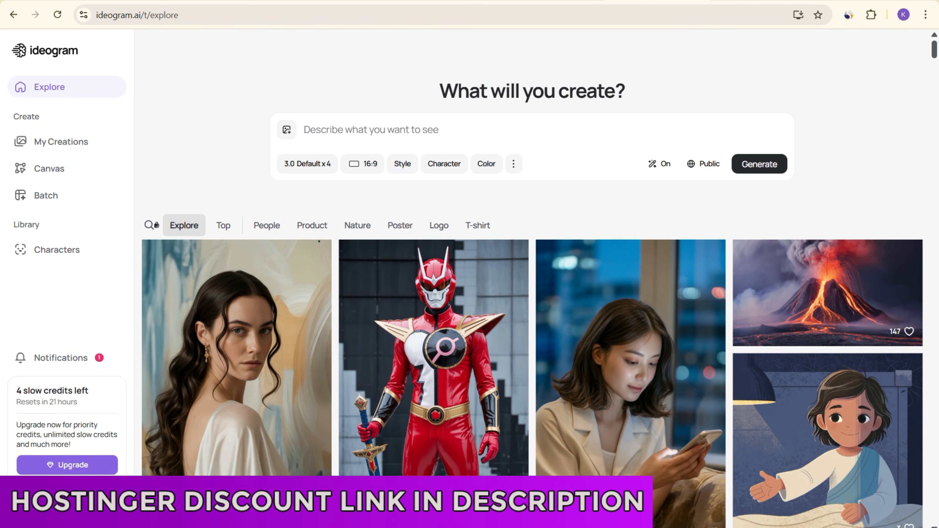
text(A clean, modern product mockup featuring multiple Instagram post templates arranged in a grid. Minimalistic business theme in blue, white, and charcoal colors. Sharp typography, professional consultancy vibe, soft shadows, high resolution, premium Canva-style layout, 3D floating cards, modern aesthetic, perfect for digital product showcase.)
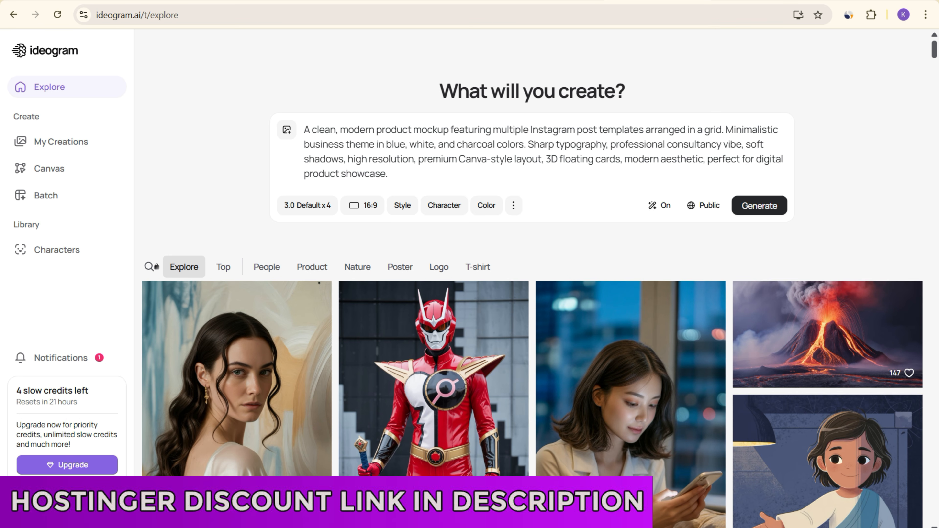
click(364, 206)
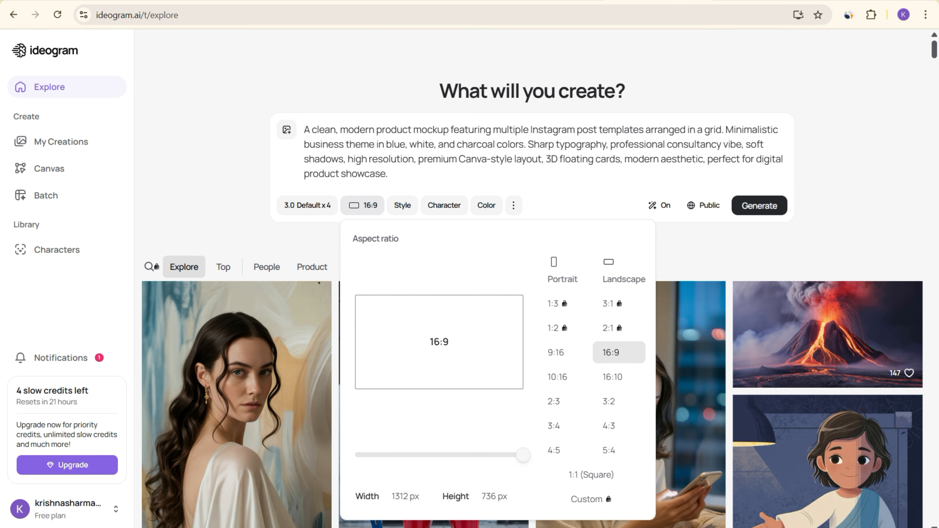
key(Escape)
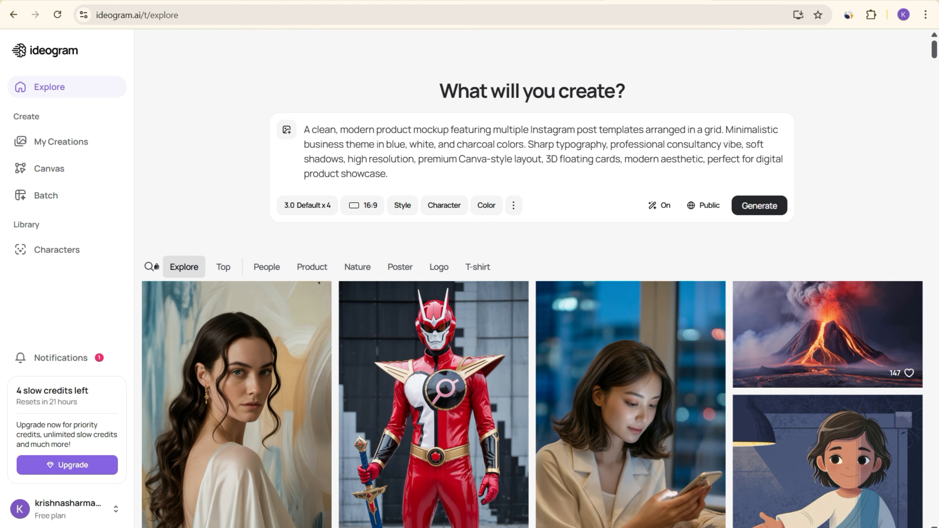
click(759, 205)
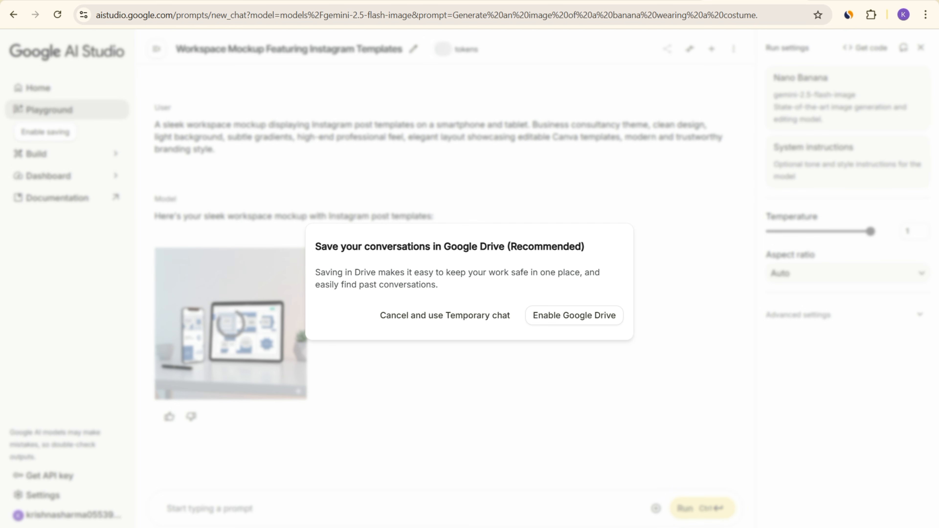
In Google AI Studio, choose a temporary chat over Google Drive saving and download the generated workspace mockup image.
click(445, 315)
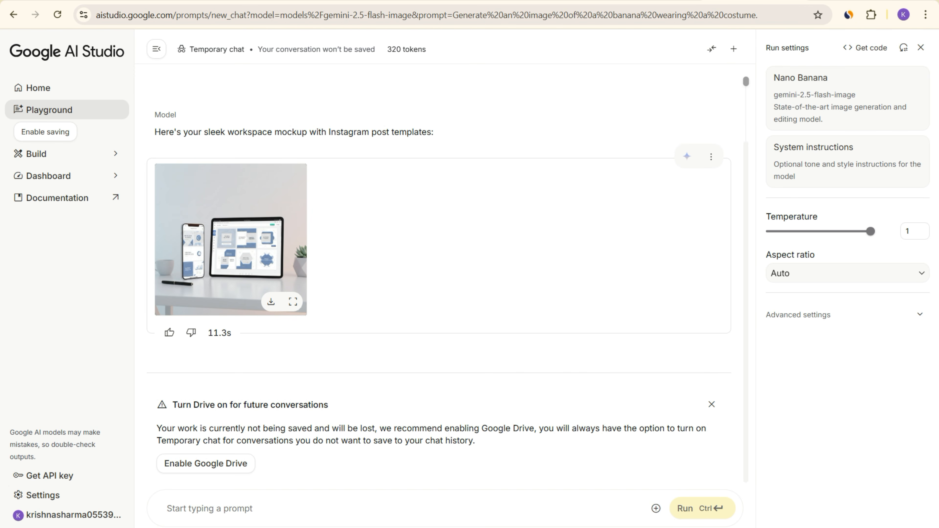
click(271, 302)
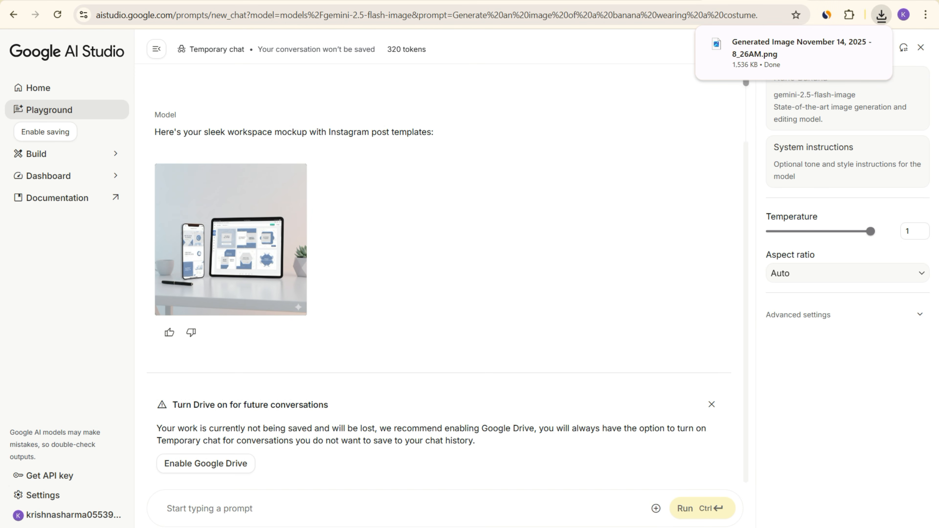
Copy the SEO-friendly title from ChatGPT and enter it as the name of the new digital product on Gumroad.
key(ctrl+Tab)
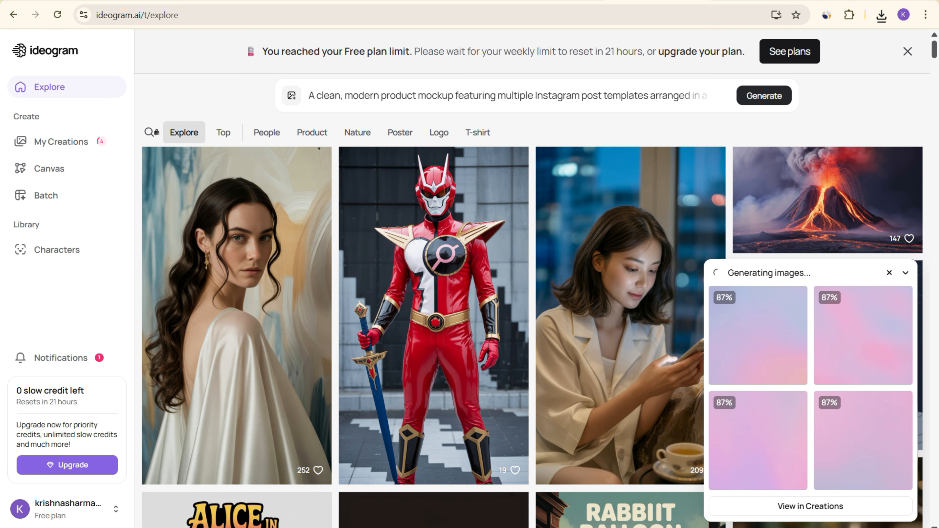
key(ctrl+Tab)
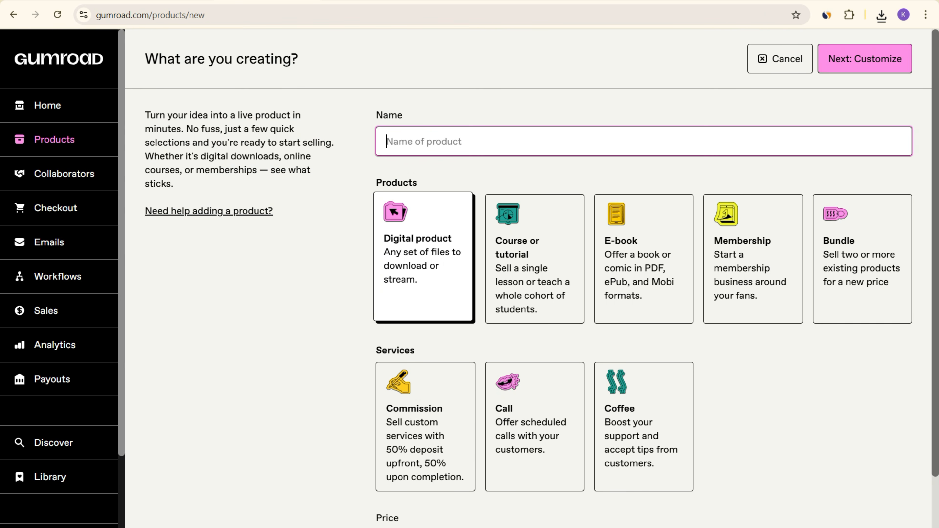
key(ctrl+Tab)
scroll(508, 212, up, 10)
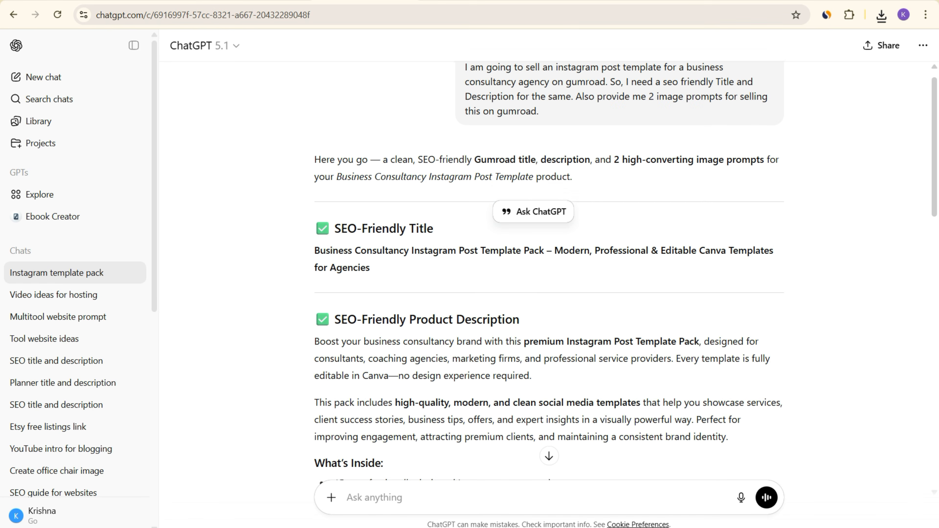
scroll(549, 273, up, 1)
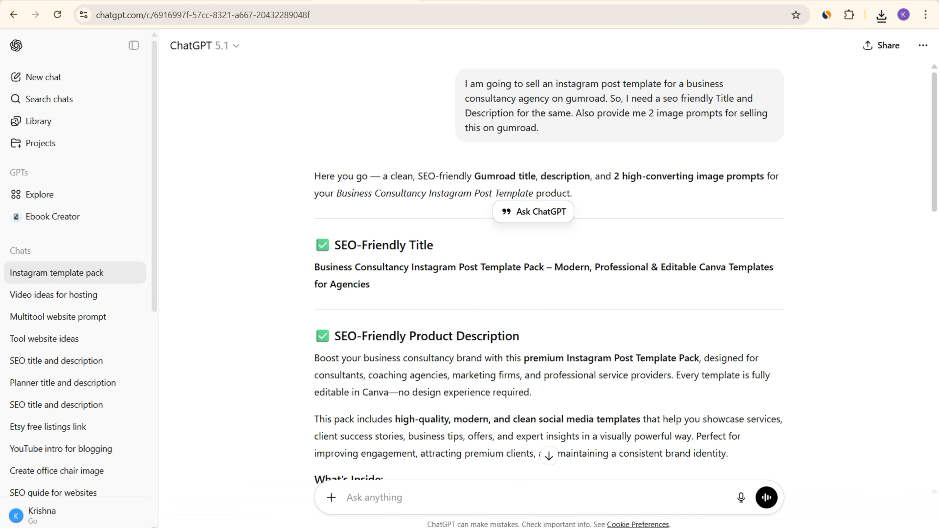
triple_click(533, 267)
key(ctrl+c)
key(ctrl+shift+Tab)
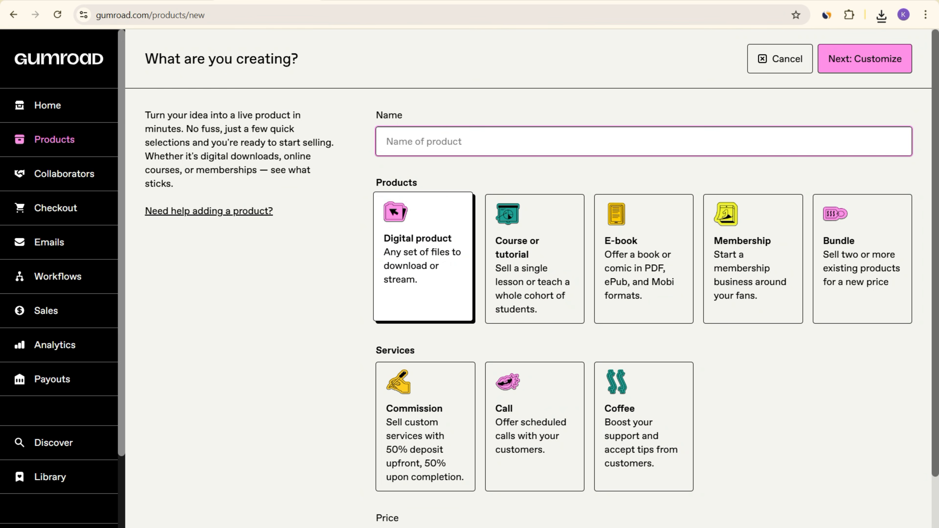
key(ctrl+v)
Price the digital product at $5, glancing at the finished Canva design, and proceed to customizing the product.
scroll(644, 259, down, 2)
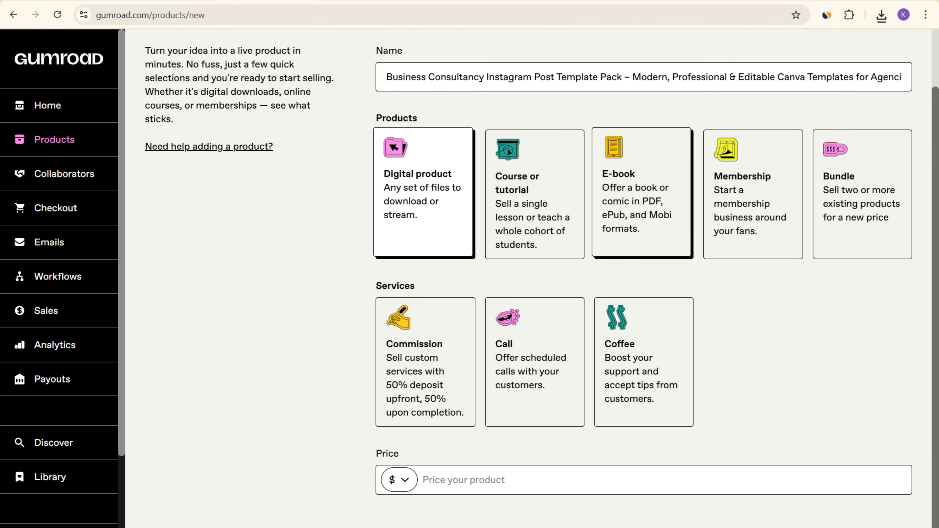
click(518, 480)
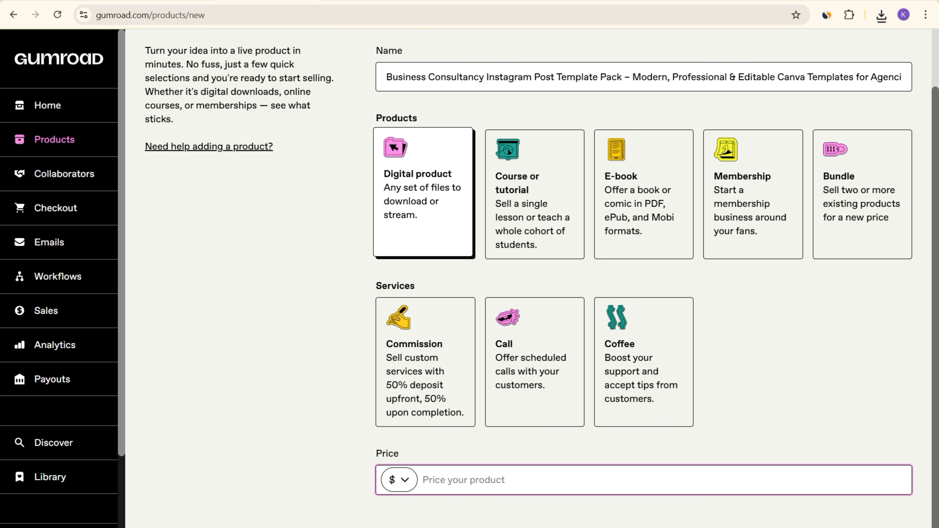
key(ctrl+shift+Tab)
key(Escape)
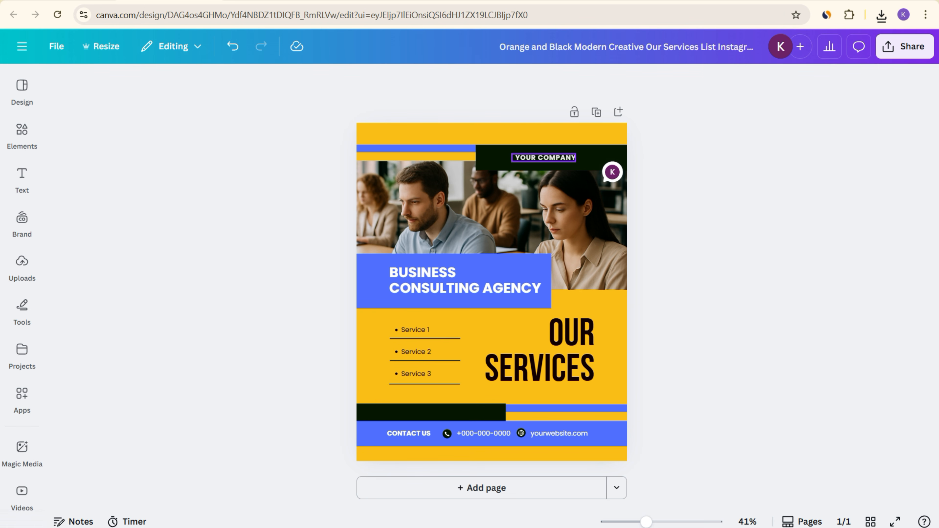
click(268, 1)
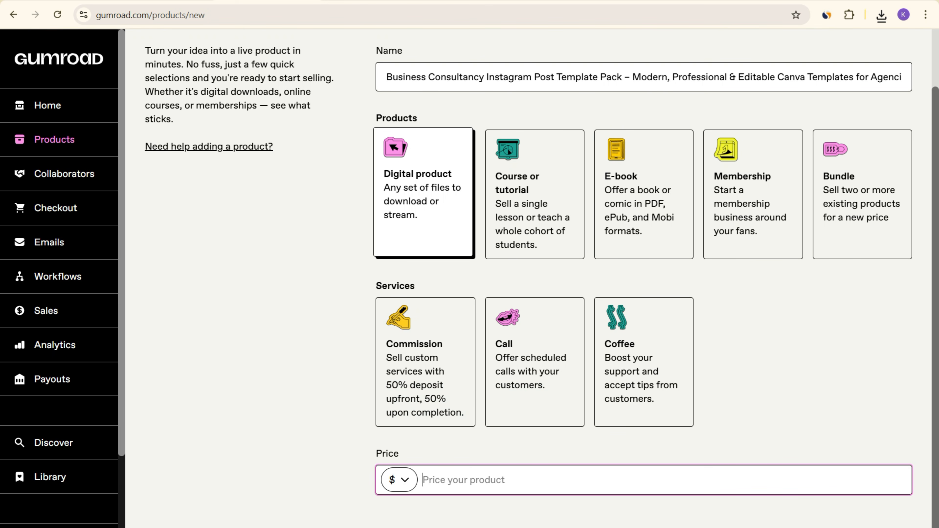
text(5)
click(761, 340)
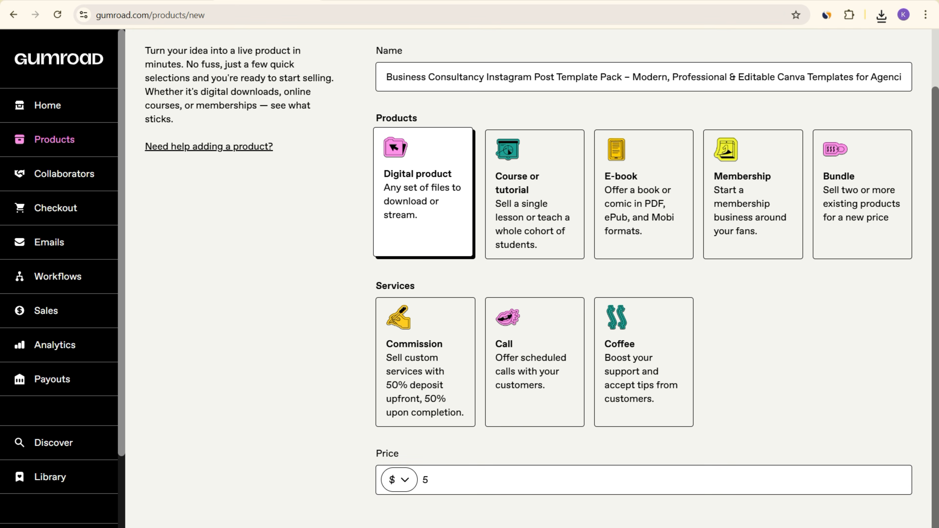
scroll(760, 315, up, 2)
scroll(759, 289, down, 2)
double_click(427, 480)
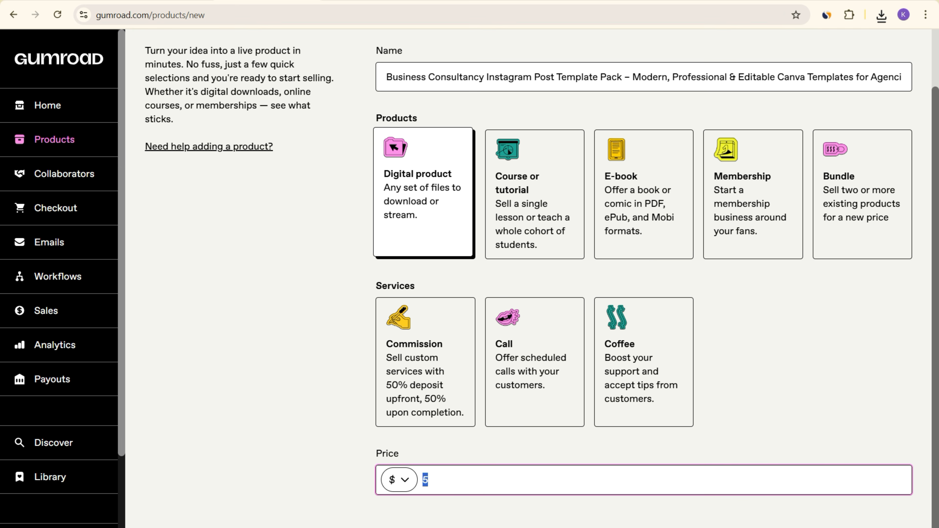
text(5)
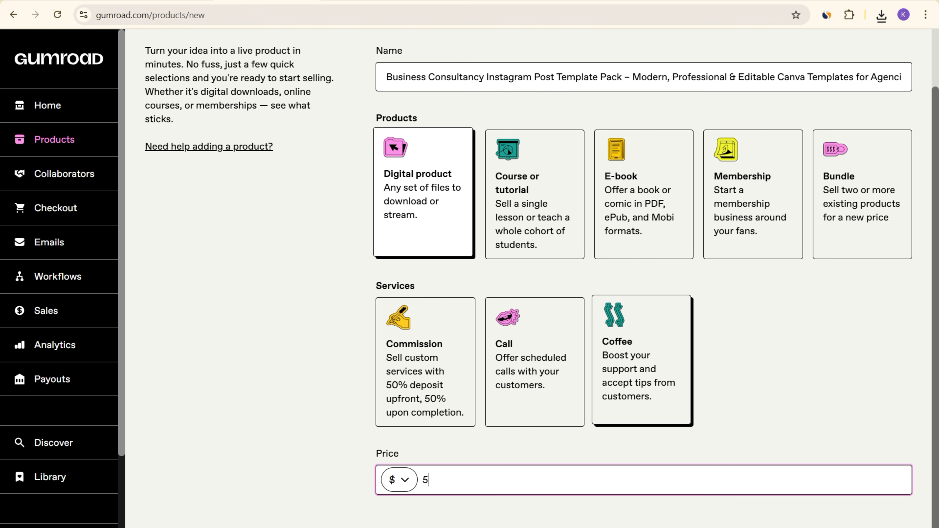
scroll(508, 149, up, 3)
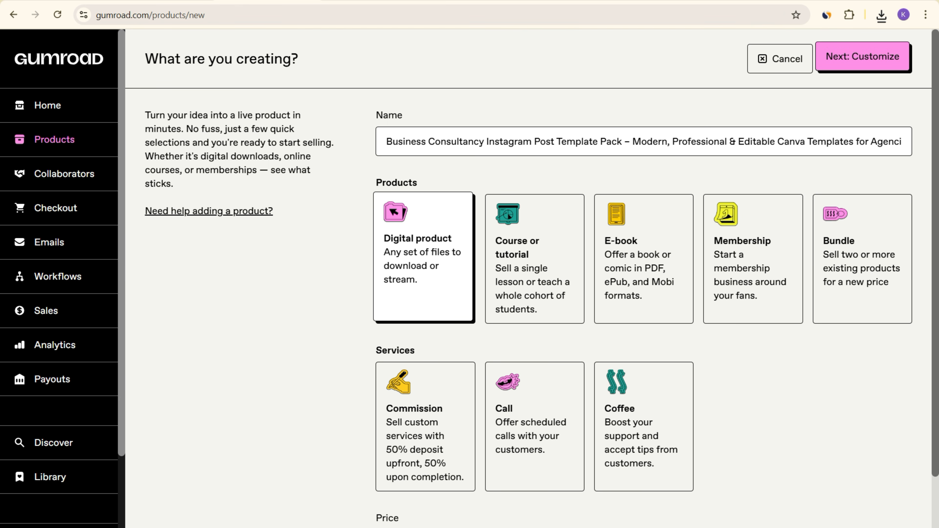
click(862, 56)
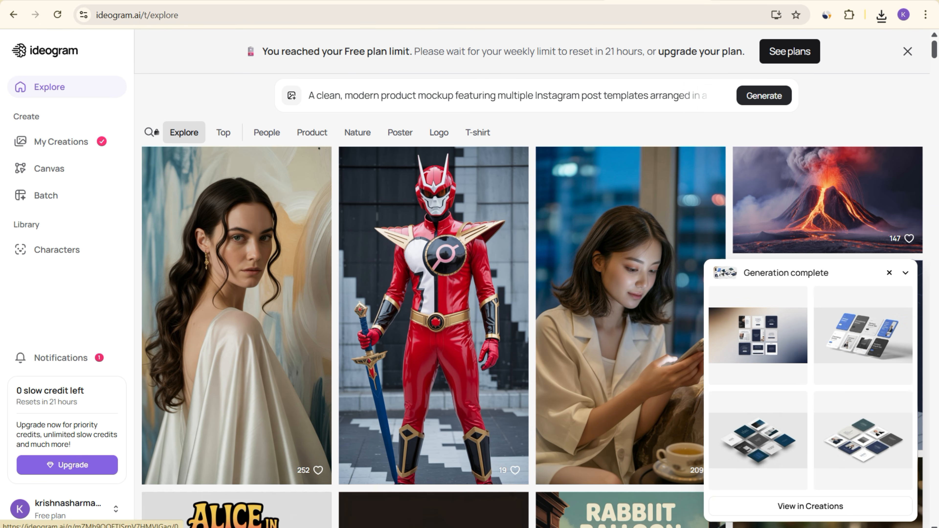
Compare the mockups generated in Ideogram and download the second one, showing tilted blue, white and charcoal cards.
click(758, 335)
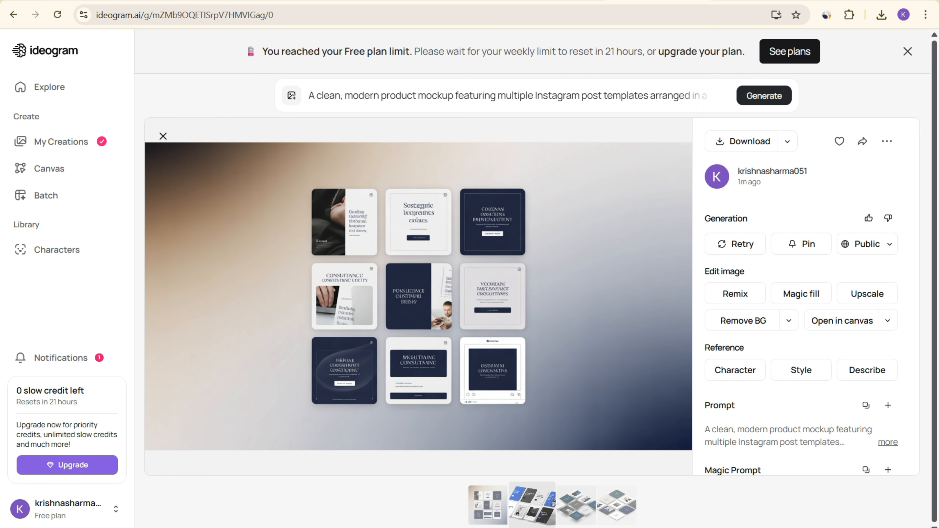
click(616, 504)
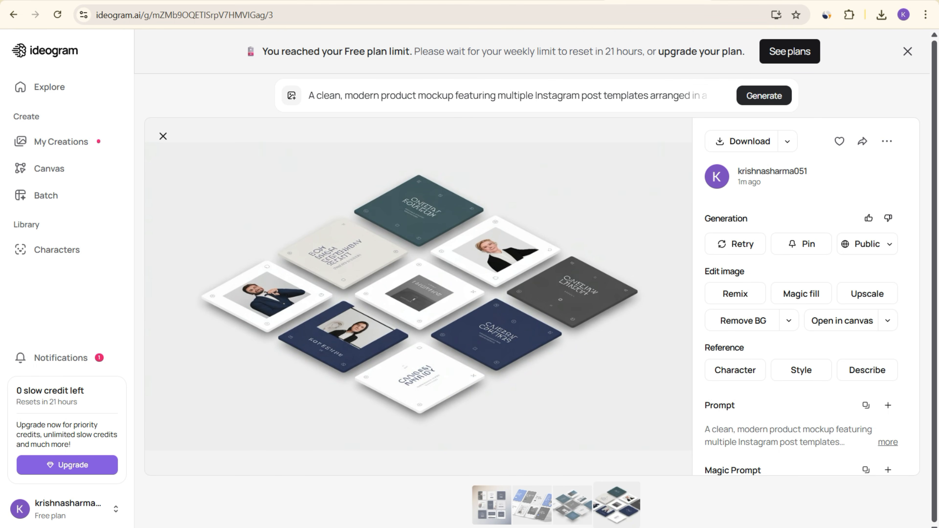
click(531, 504)
click(616, 504)
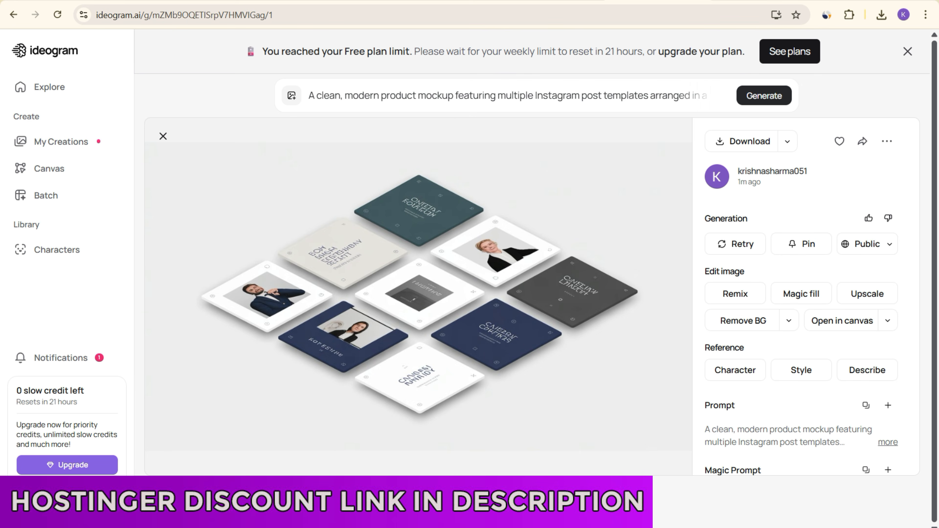
click(489, 504)
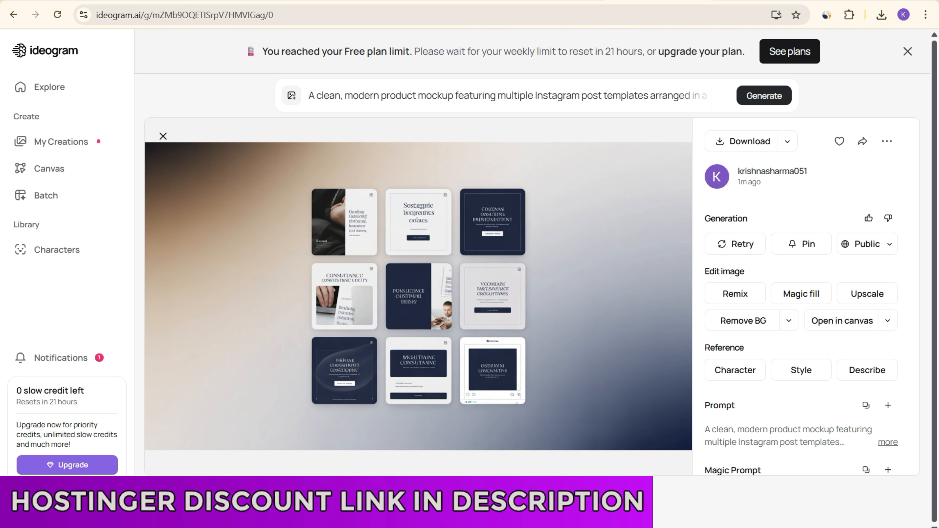
click(531, 504)
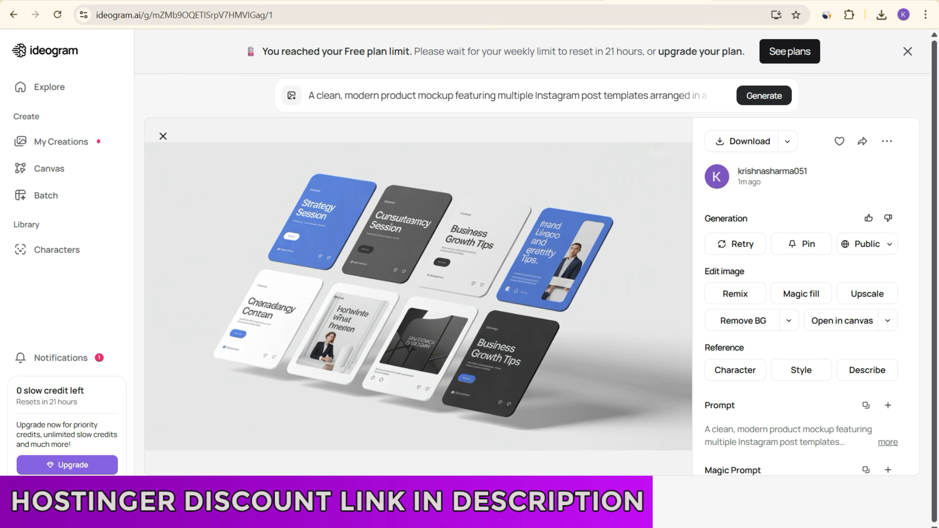
click(744, 141)
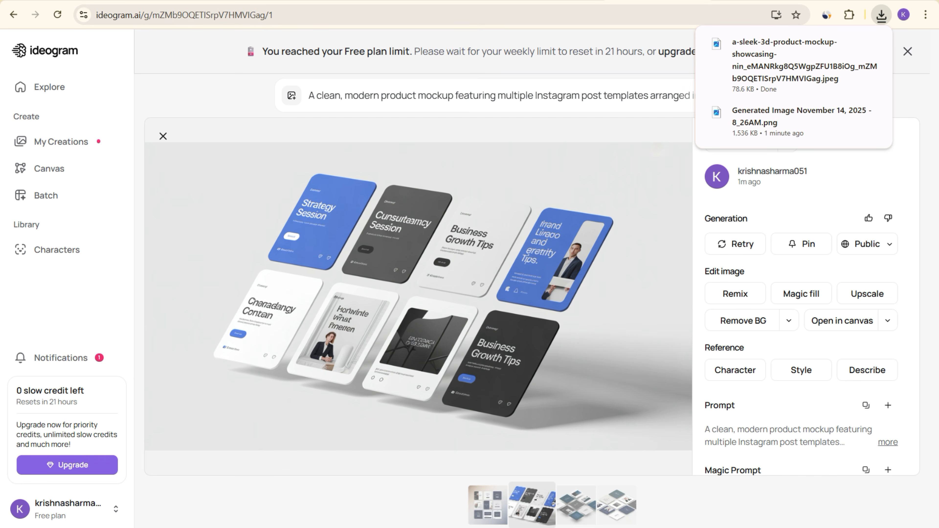
Copy the full SEO-friendly product description from ChatGPT and paste it into the Gumroad product's description.
key(ctrl+Tab)
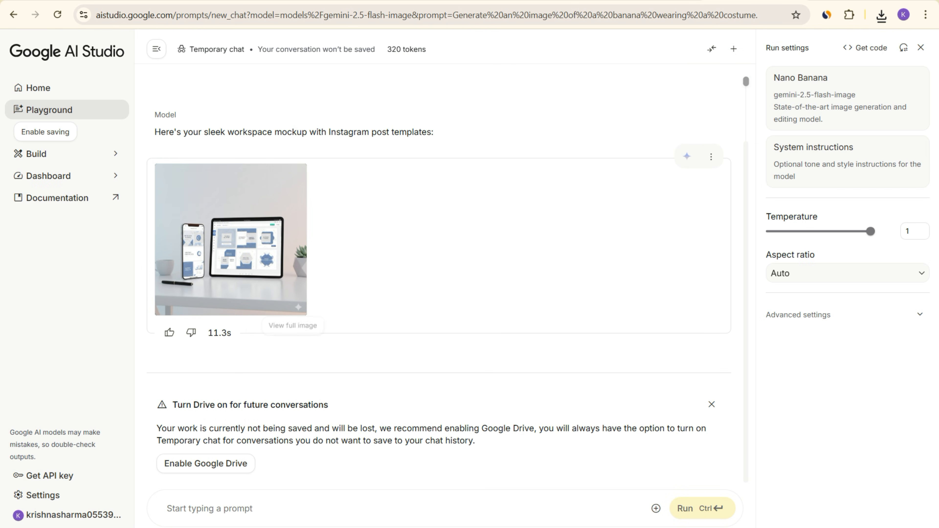
key(ctrl+Tab)
key(ctrl+Tab)
key(ctrl+shift+Tab)
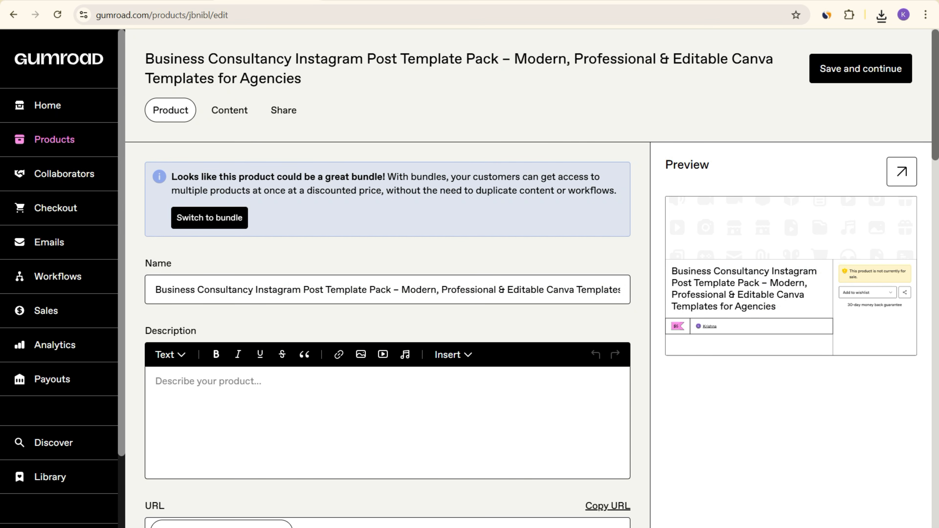
scroll(388, 333, down, 5)
click(370, 236)
key(ctrl+Tab)
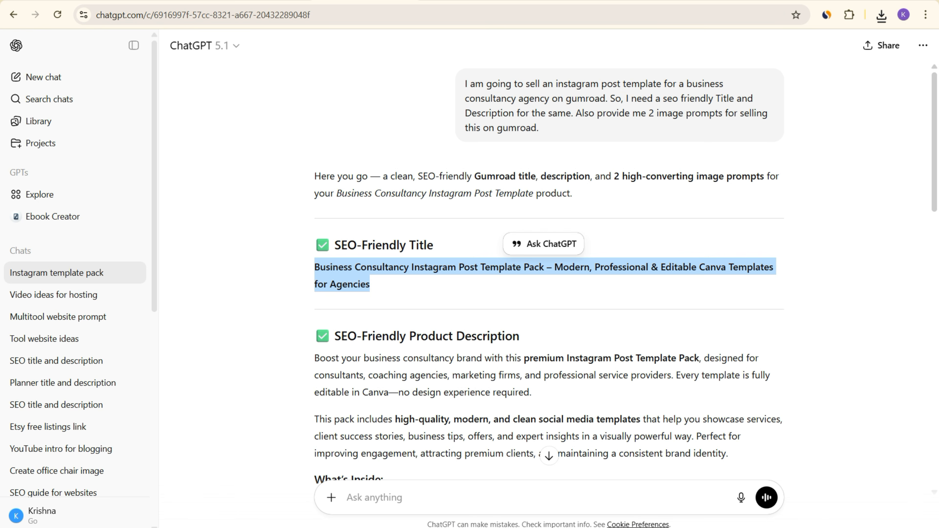
scroll(547, 259, down, 6)
drag(315, 113, 424, 294)
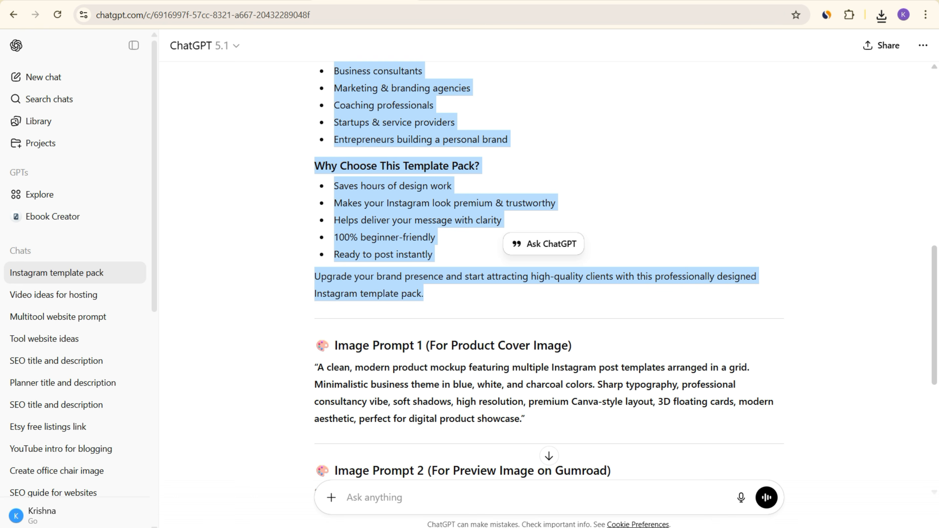
key(ctrl+c)
key(alt+Tab)
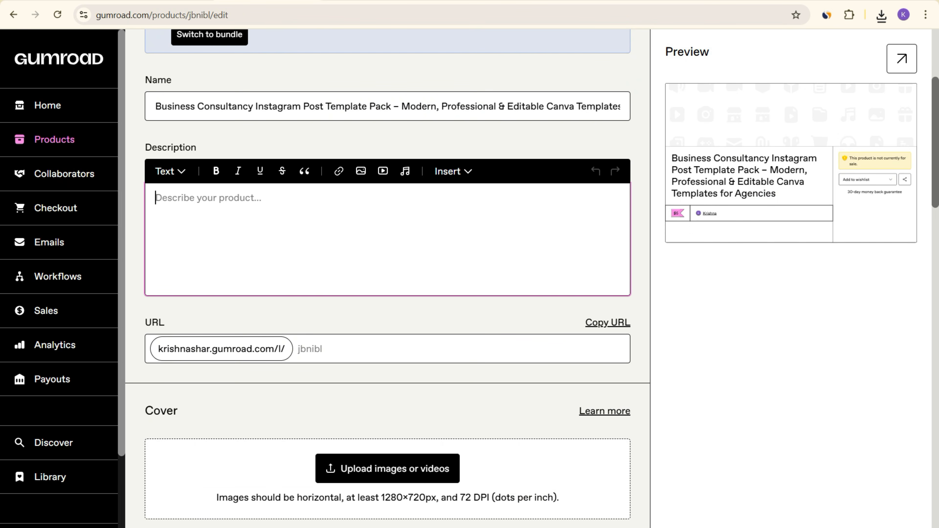
key(ctrl+v)
Reuse the first part of the product name as its custom URL ending, shortened to BusinessConsultancyInstaPostTemplatePack.
scroll(388, 258, down, 5)
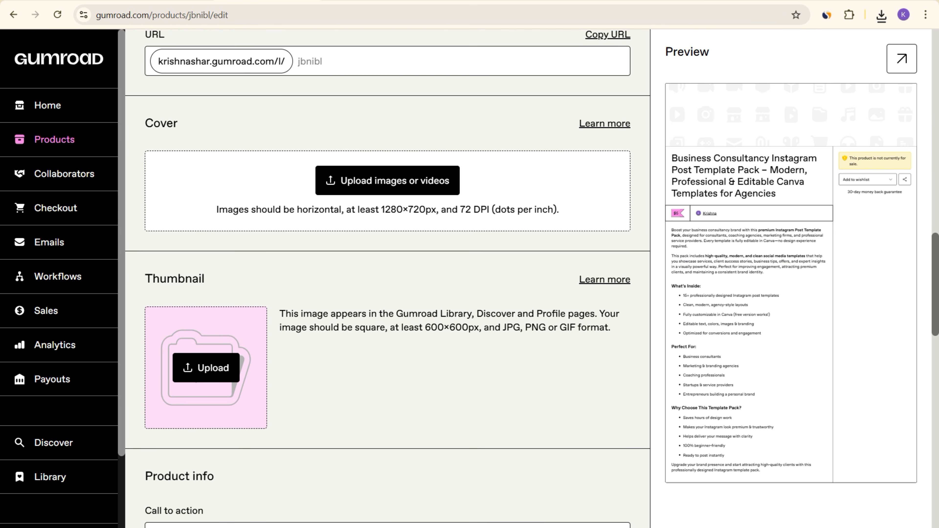
scroll(388, 259, up, 15)
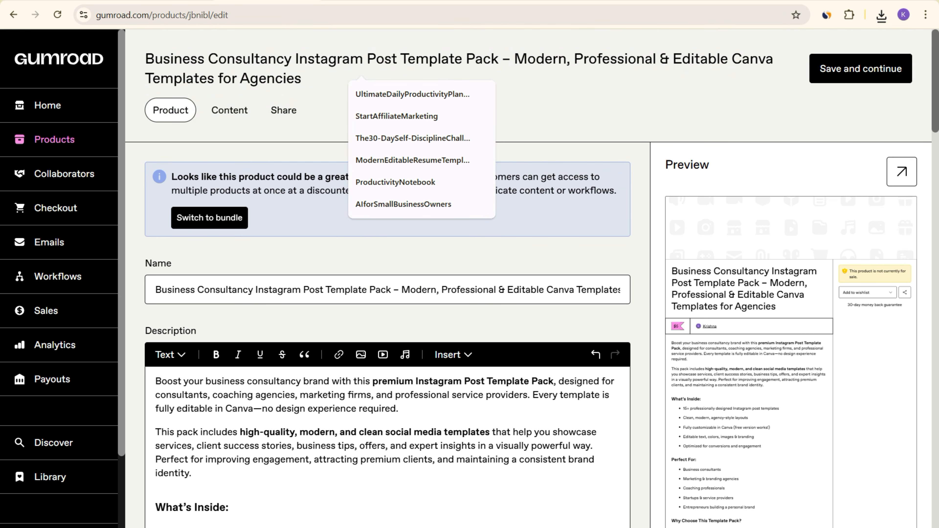
drag(391, 289, 155, 289)
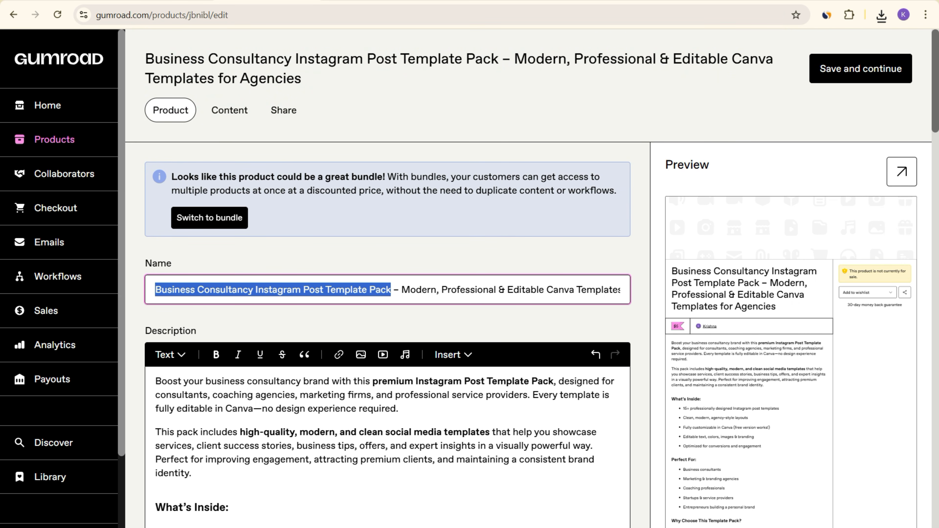
key(ctrl+c)
scroll(387, 259, down, 20)
click(369, 321)
key(ctrl+v)
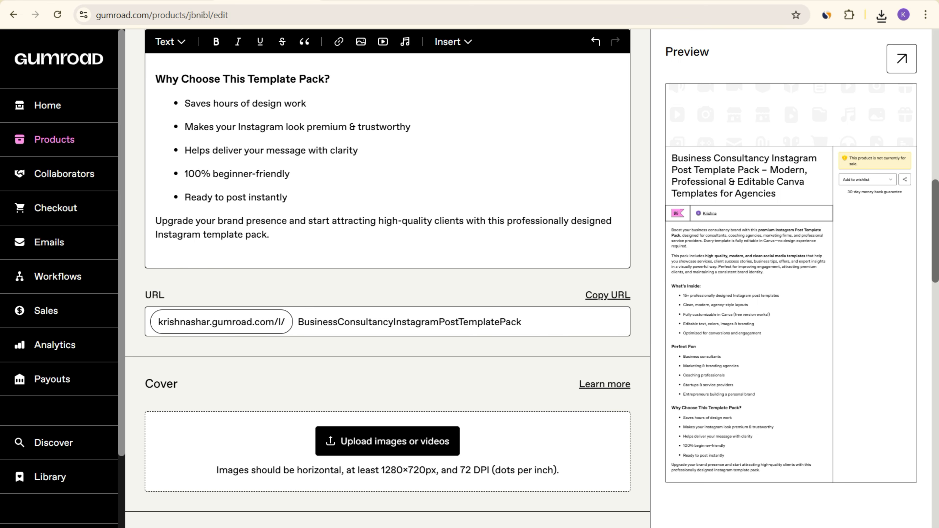
scroll(388, 259, down, 5)
drag(415, 138, 439, 139)
key(BackSpace)
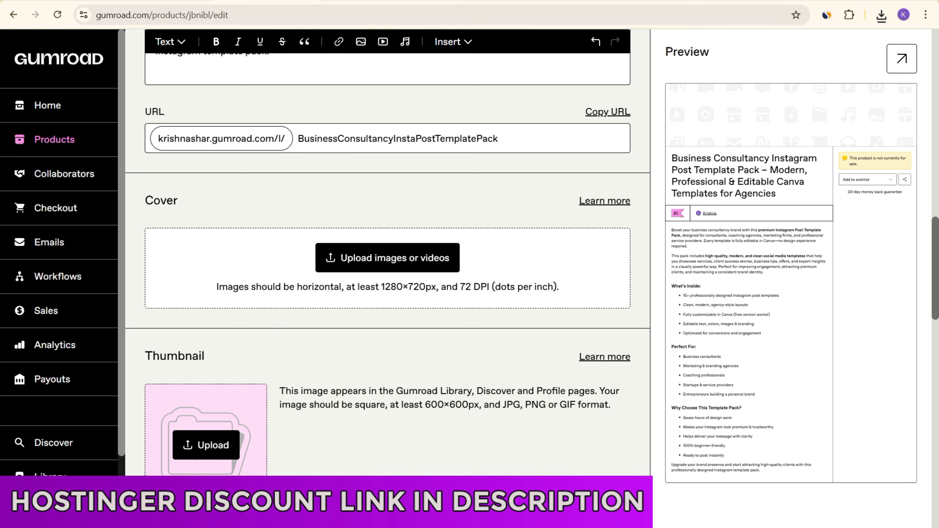
Upload the workspace mockup "Generated Image November 14, 2025 - 8_26AM" from Downloads as the product thumbnail.
scroll(388, 259, down, 3)
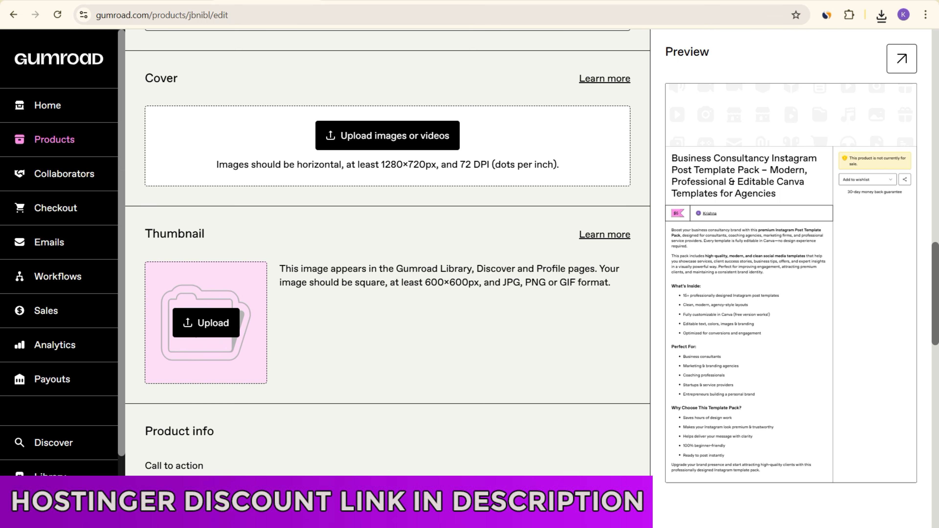
drag(379, 165, 419, 164)
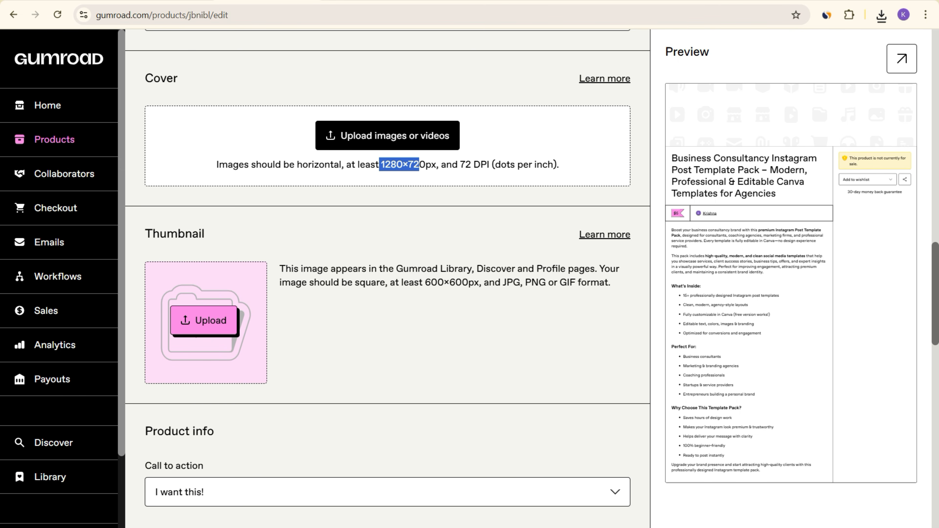
click(203, 320)
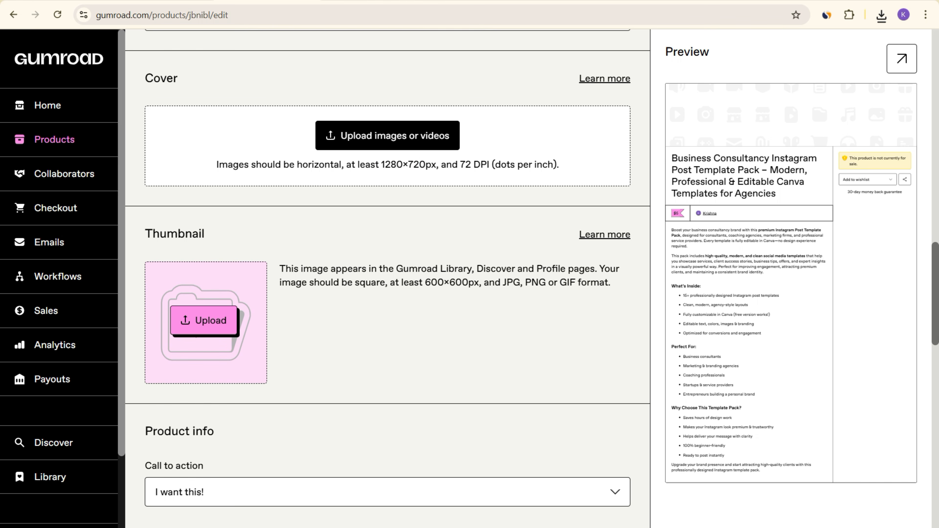
click(211, 96)
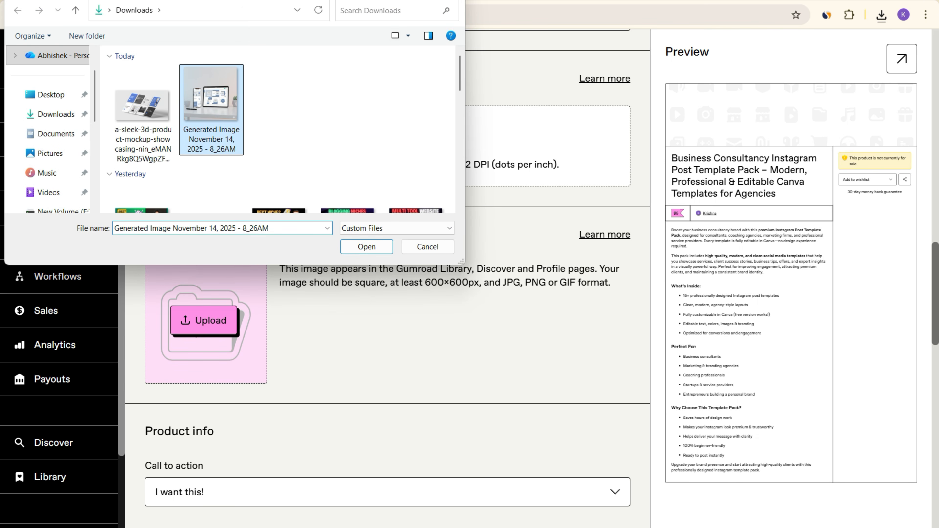
double_click(210, 96)
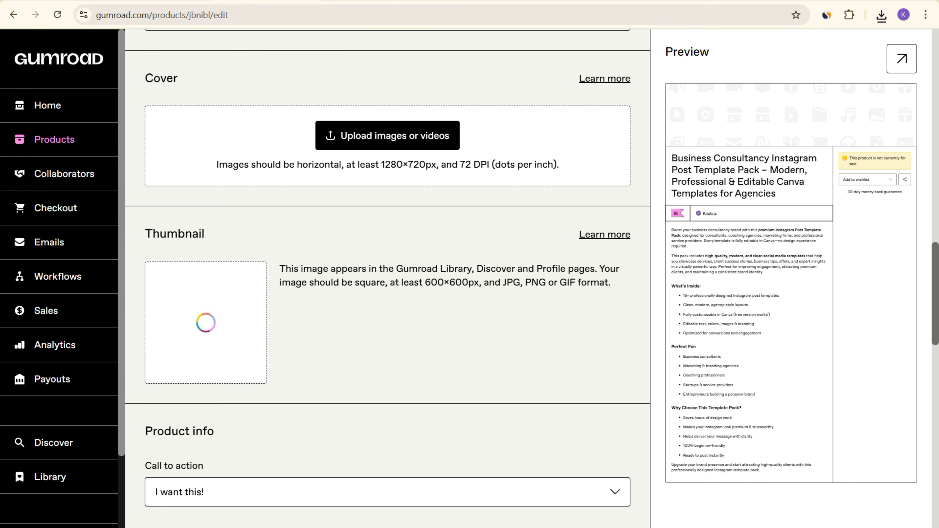
Upload the image "a-sleek-3d-product-mockup-showcasing-nin..." from Downloads as the product's cover.
scroll(387, 318, up, 5)
click(386, 319)
click(272, 320)
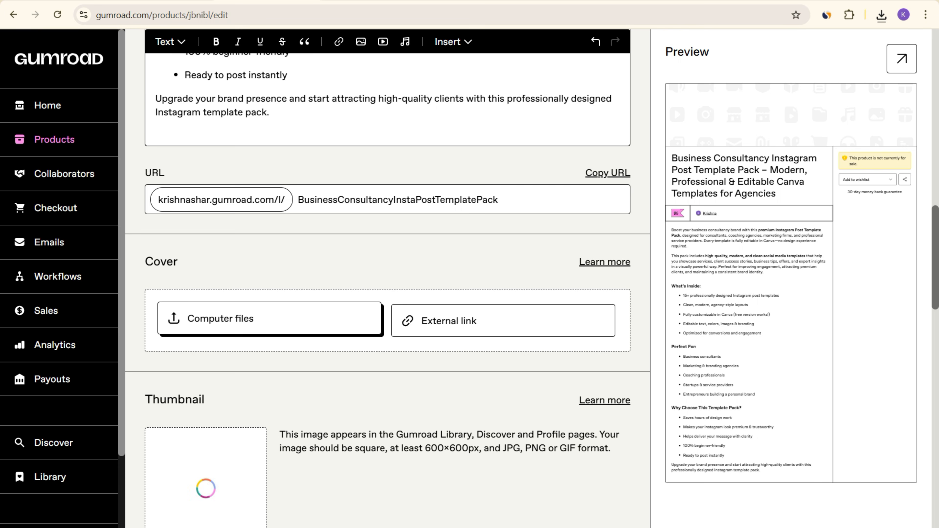
click(142, 107)
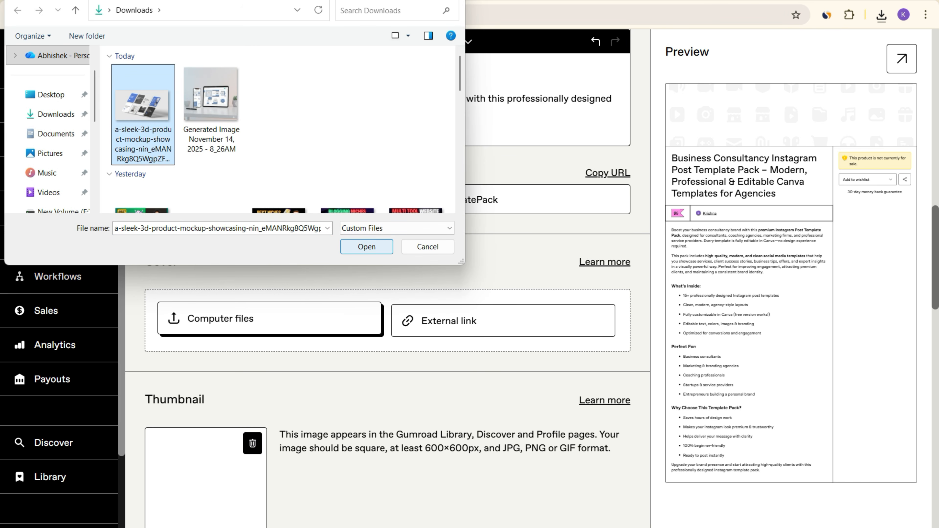
key(Return)
Set the product's call to action to "Buy this".
scroll(386, 259, down, 5)
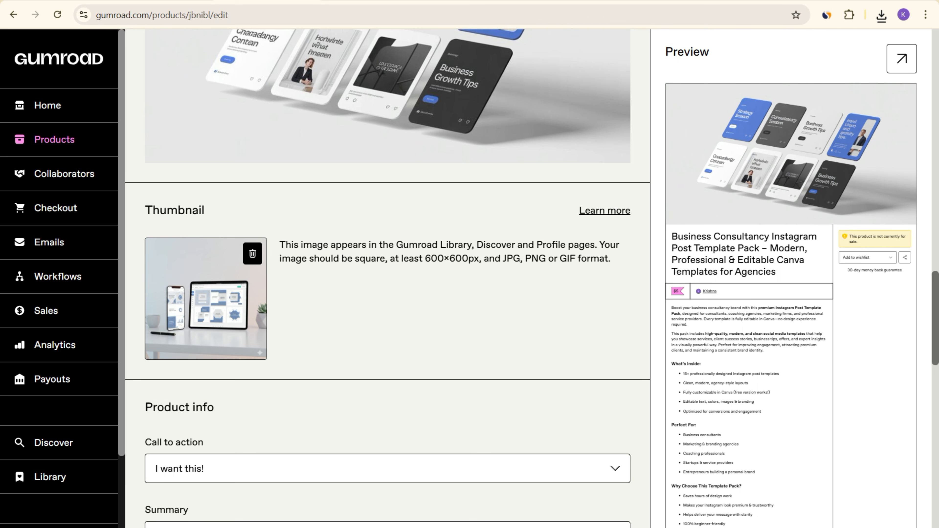
scroll(388, 277, down, 3)
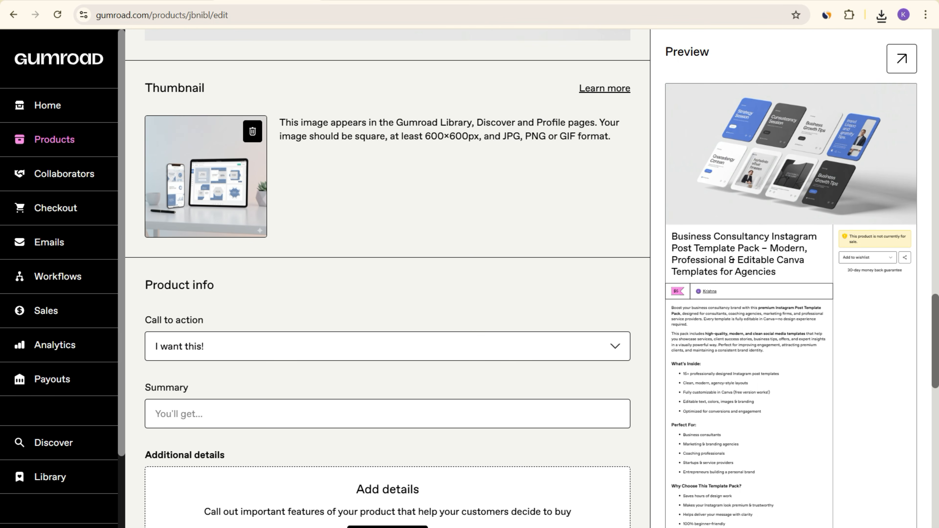
scroll(388, 259, down, 5)
click(387, 163)
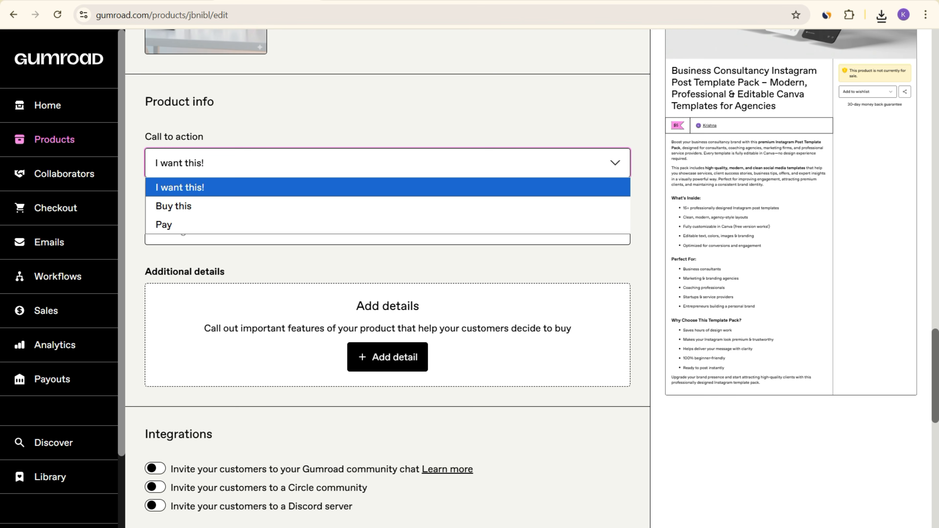
click(387, 163)
click(388, 162)
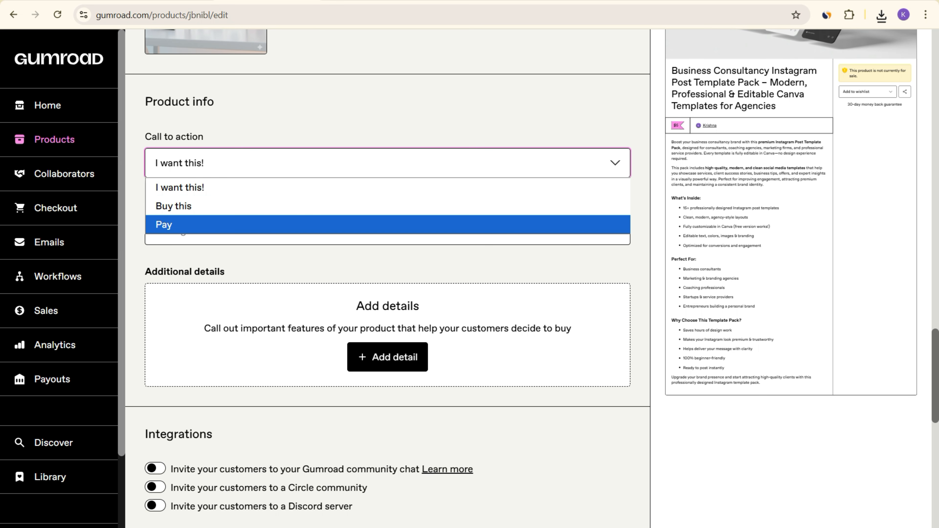
key(Up)
key(Return)
Copy the description's first sentence, ending in "professional service providers.", and paste it into the product's summary.
click(388, 230)
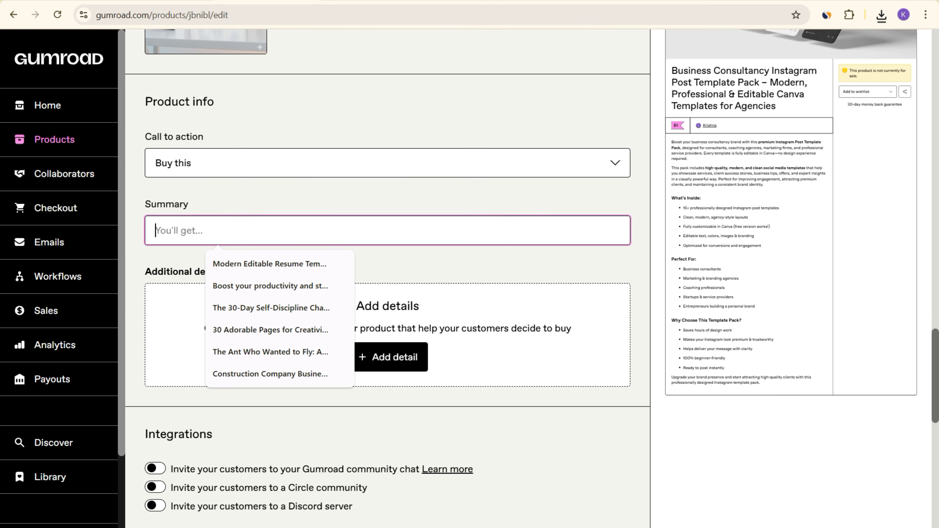
scroll(388, 259, up, 20)
scroll(387, 259, down, 1)
scroll(387, 259, down, 4)
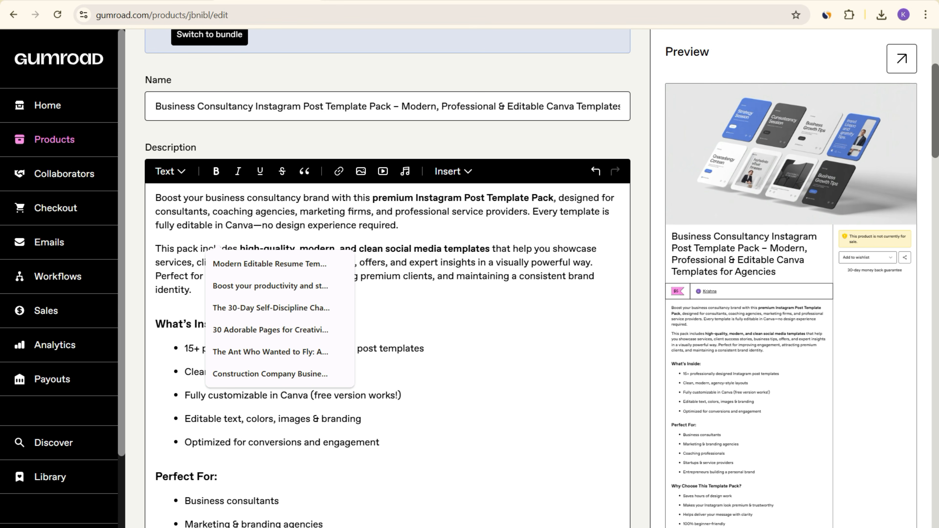
drag(531, 212, 155, 198)
key(ctrl+c)
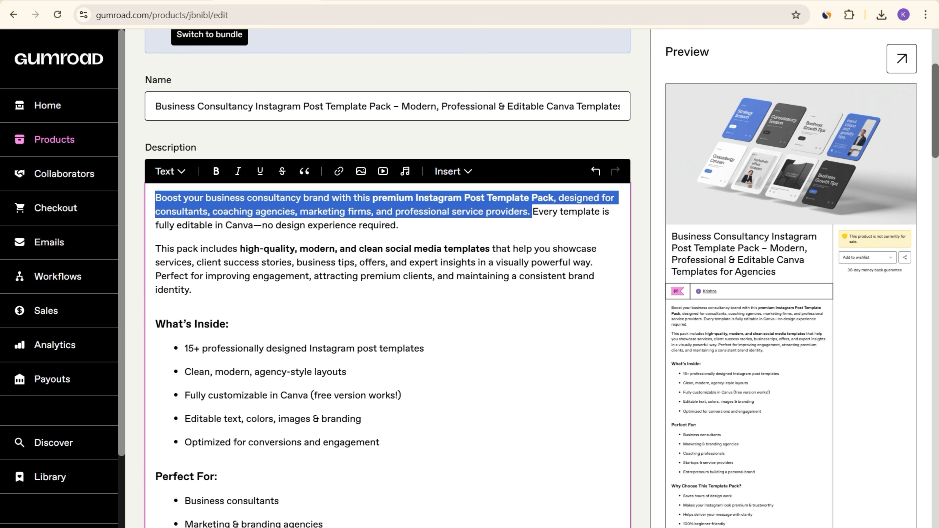
scroll(387, 278, down, 20)
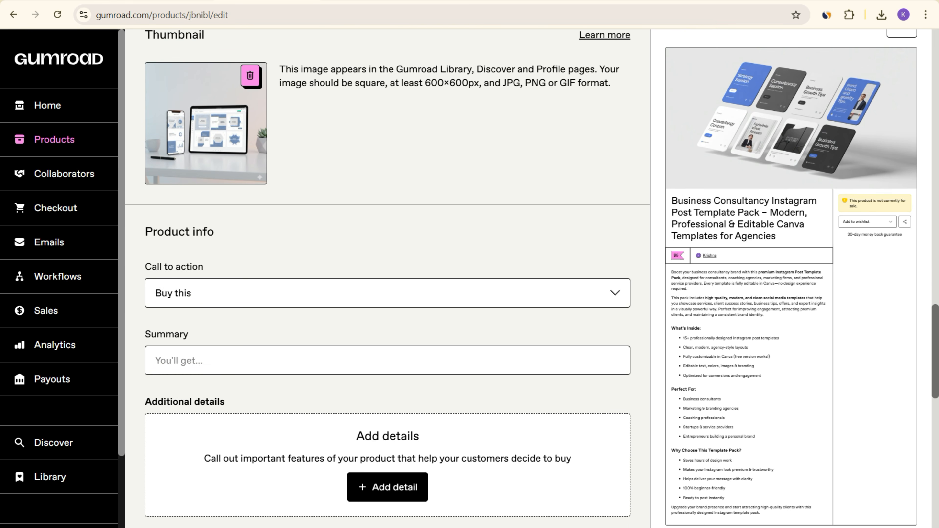
click(259, 360)
key(ctrl+v)
click(333, 395)
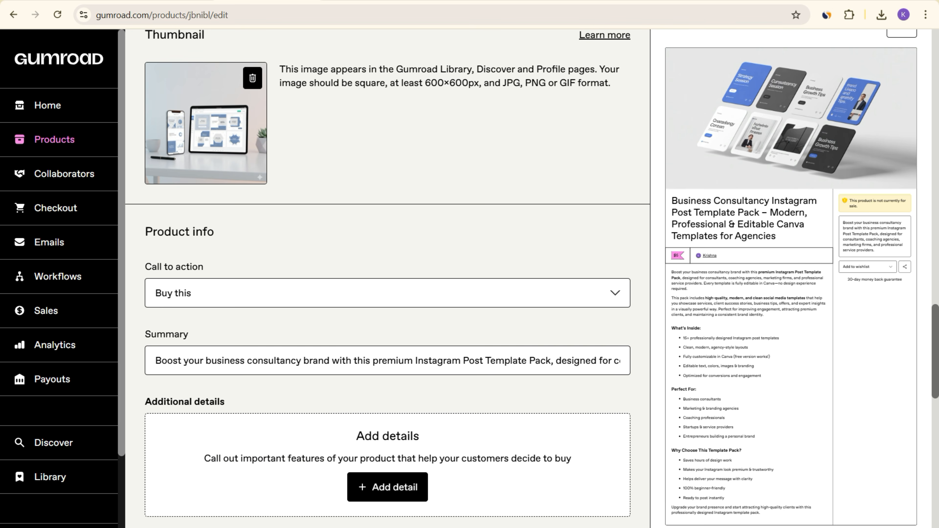
Check the pricing amount, then save the product details and continue to the product's content page.
scroll(388, 259, down, 8)
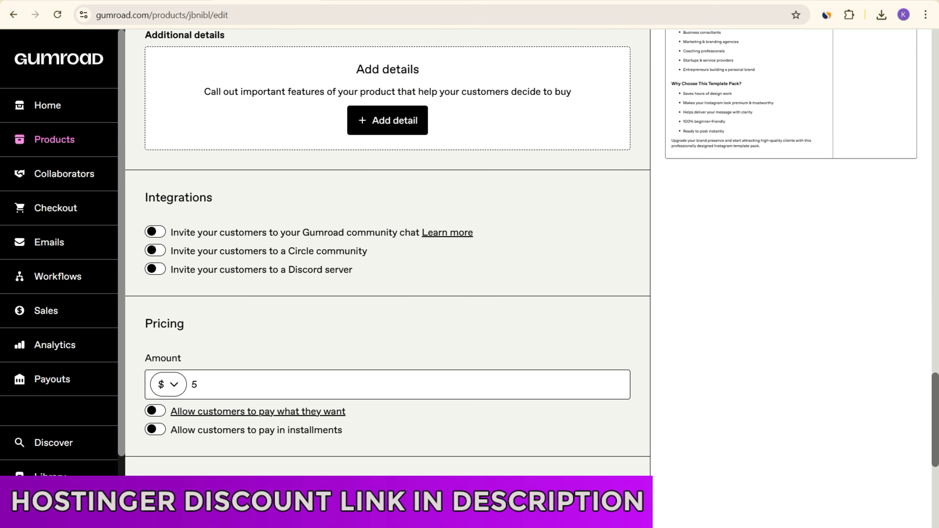
click(194, 384)
key(ctrl+a)
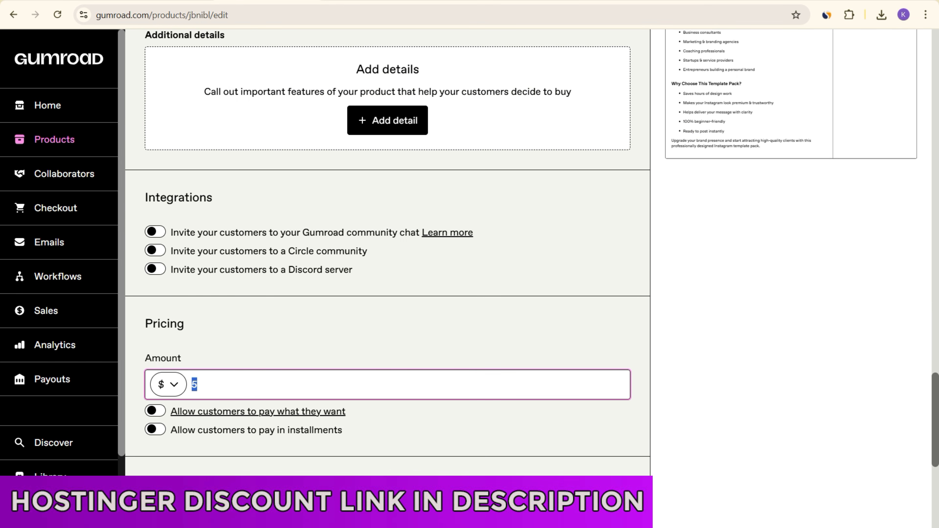
scroll(388, 259, up, 20)
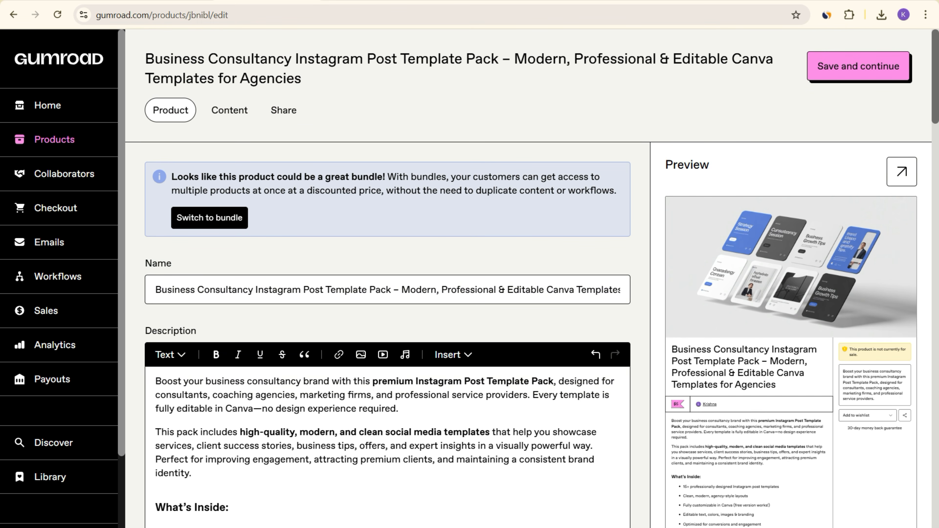
click(858, 67)
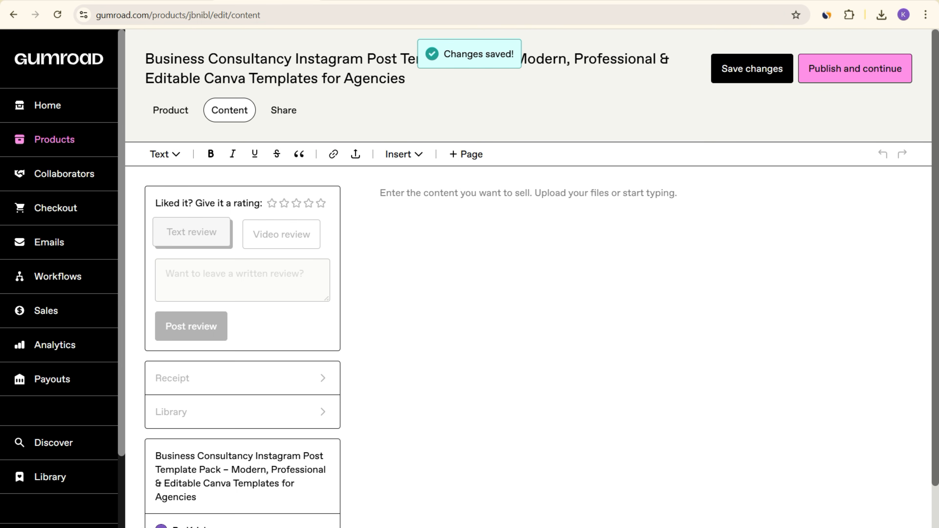
Write "Thank You for Buying This Template" in Header style as the first line of the product content.
click(164, 154)
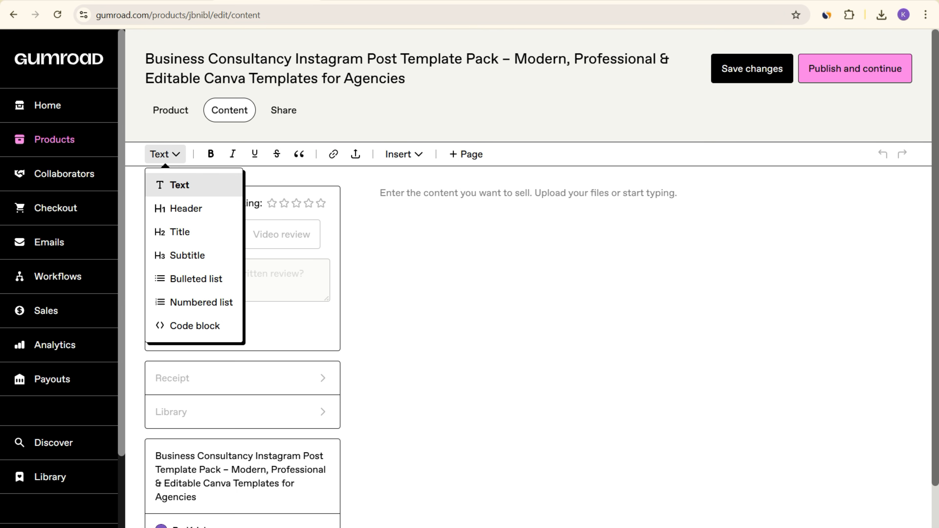
click(182, 208)
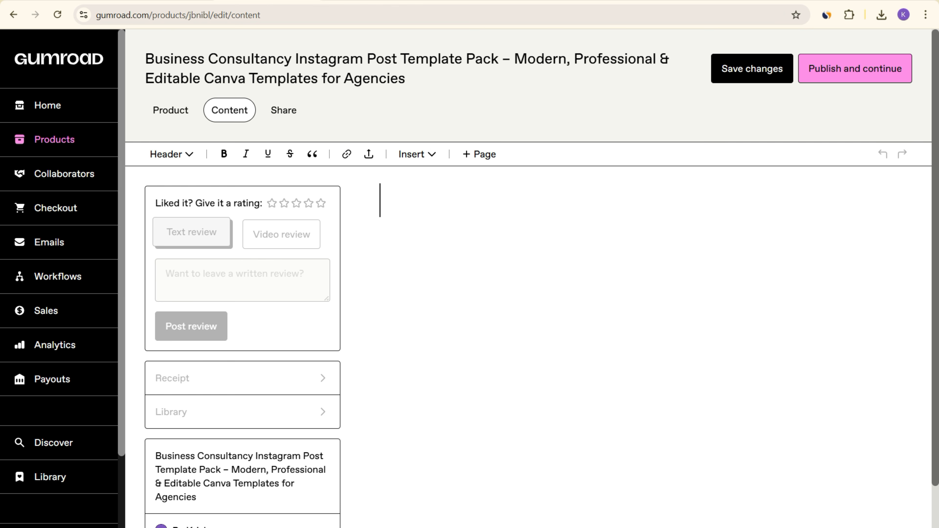
text(Thans)
key(BackSpace)
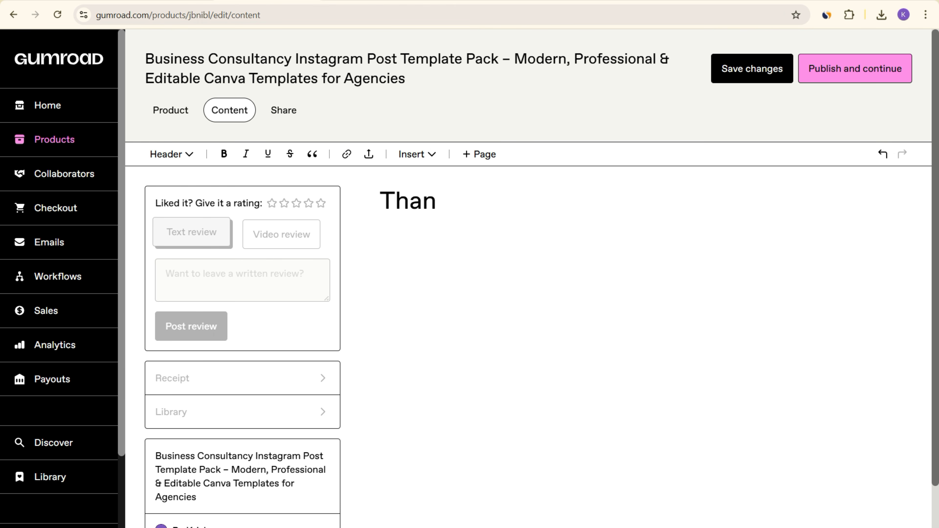
text(k You)
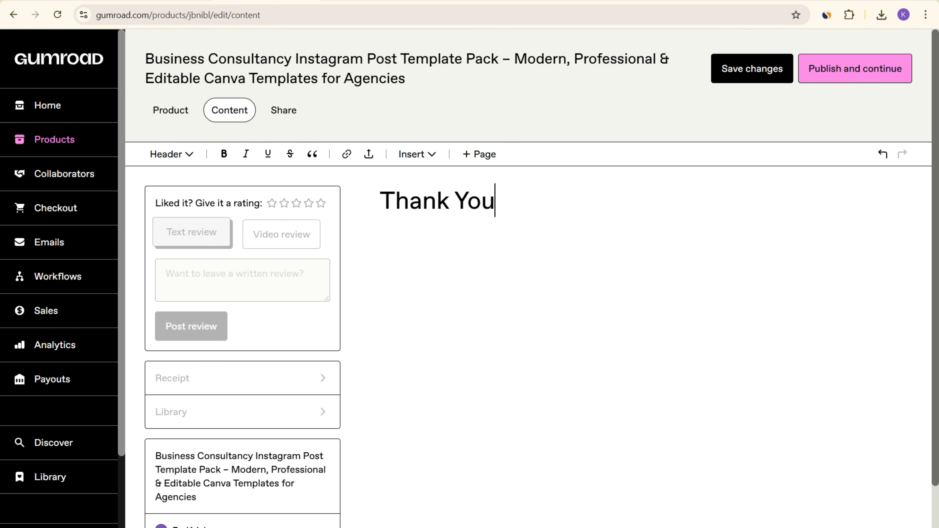
text( for Bu)
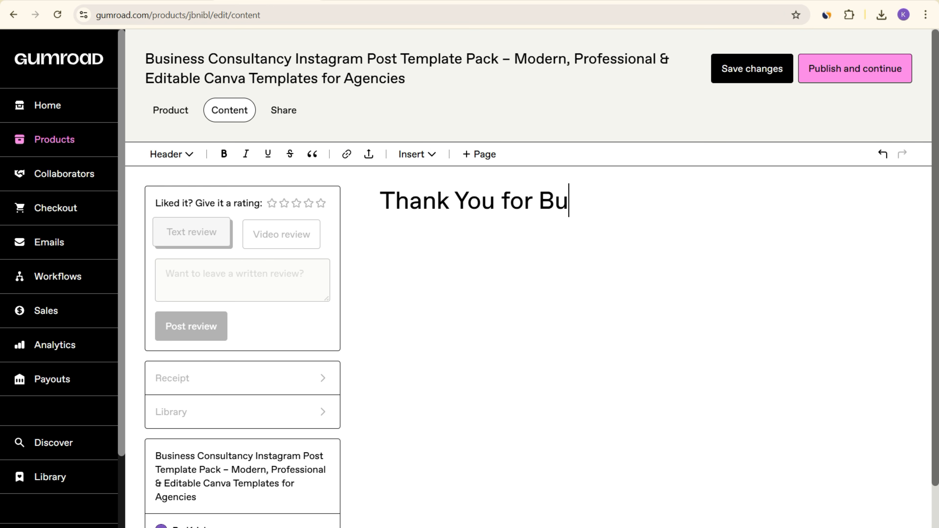
text(ying T)
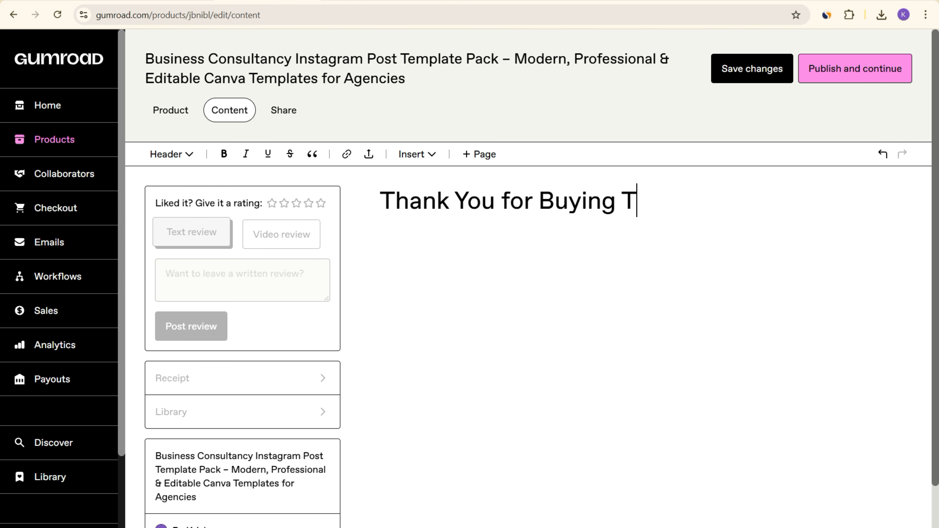
text(his Template)
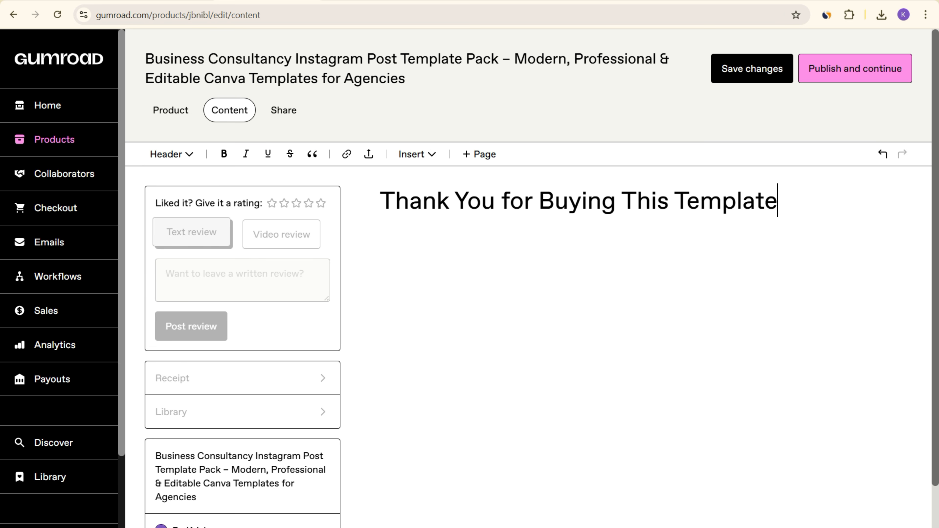
Insert "Instagram Post" before "Template" in the heading so it reads "Thank You for Buying This Instagram Post Template".
click(674, 200)
key(BackSpace)
key(BackSpace)
key(BackSpace)
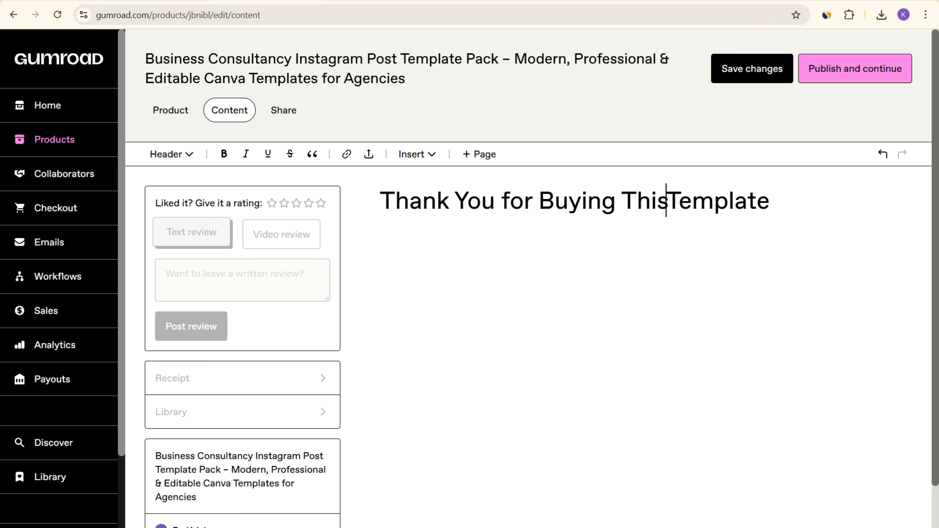
text(is Insta)
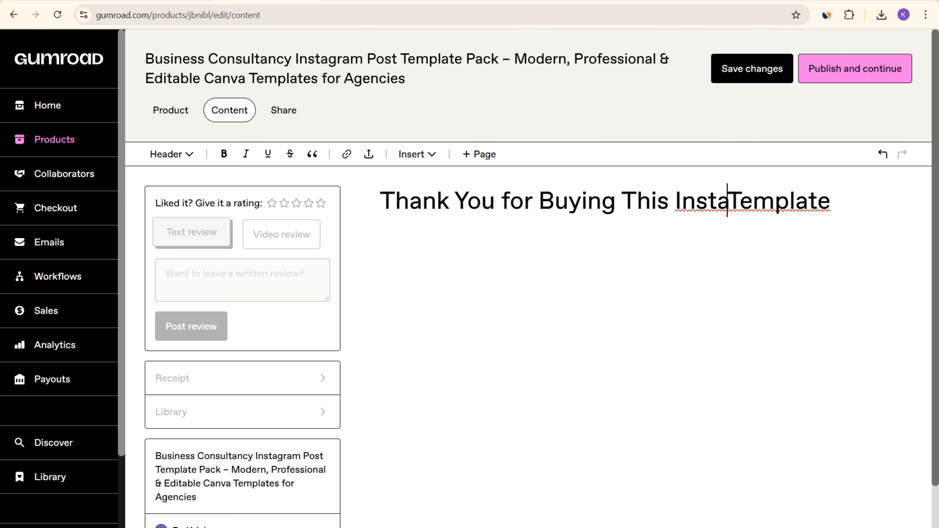
text(gram Post)
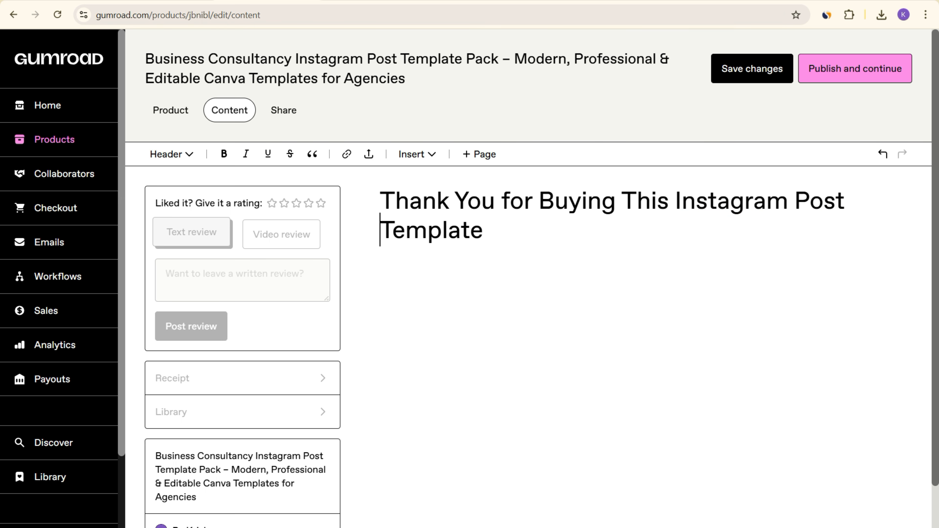
Add the normal text line "Here is the Template" below the thank-you heading.
click(483, 230)
key(Return)
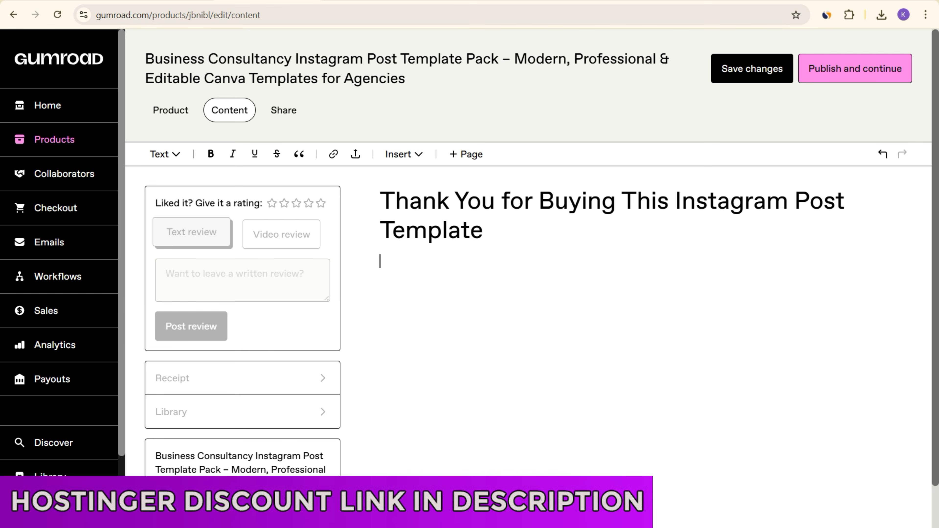
text(Here is the Temp)
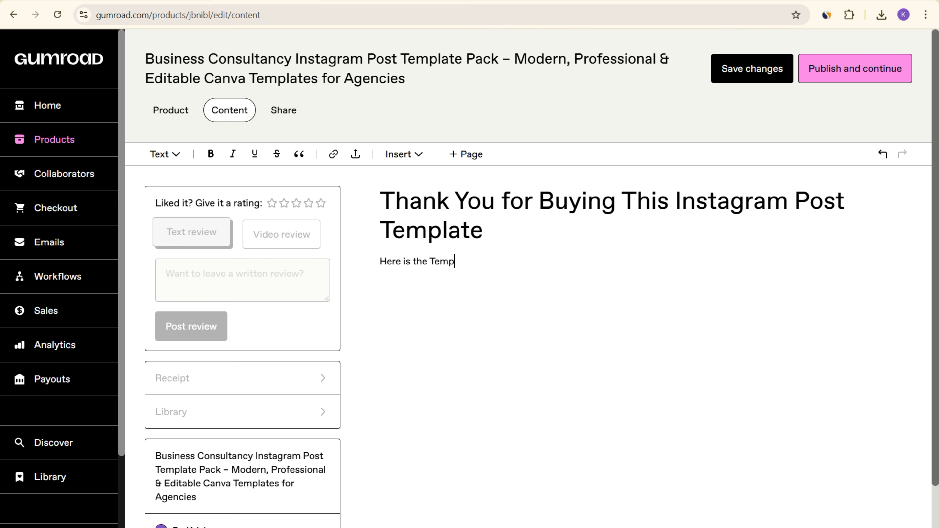
text(late)
Start inserting a link on the text "Here is the Template" and copy the design's template link from Canva.
key(Home)
key(shift+End)
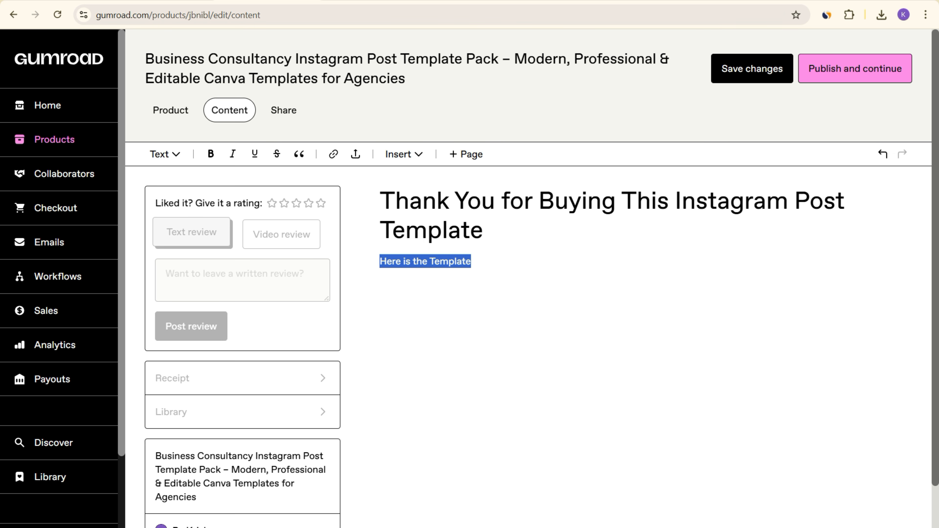
click(333, 154)
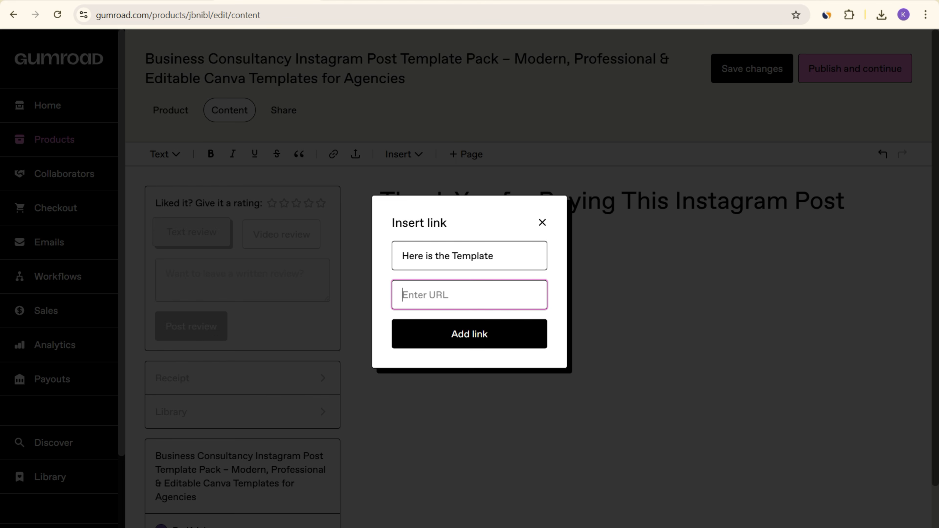
key(ctrl+shift+Tab)
click(905, 46)
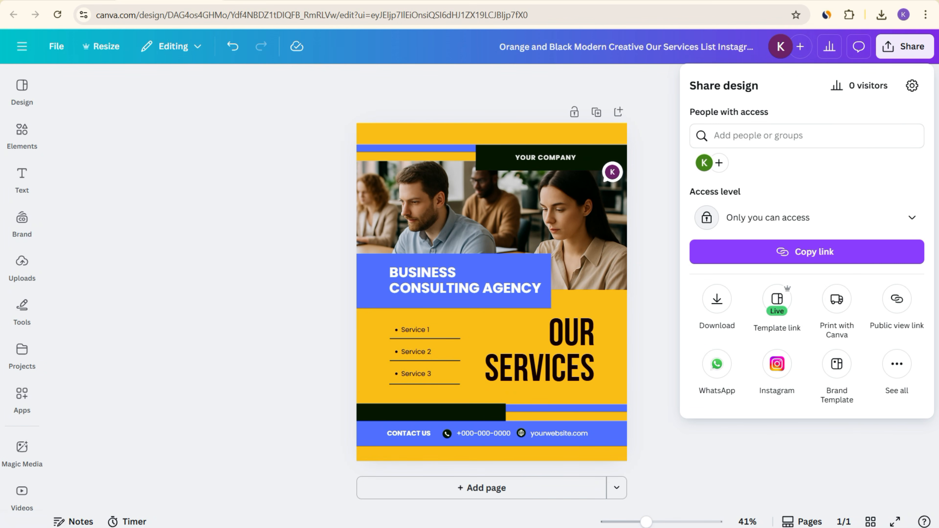
click(777, 298)
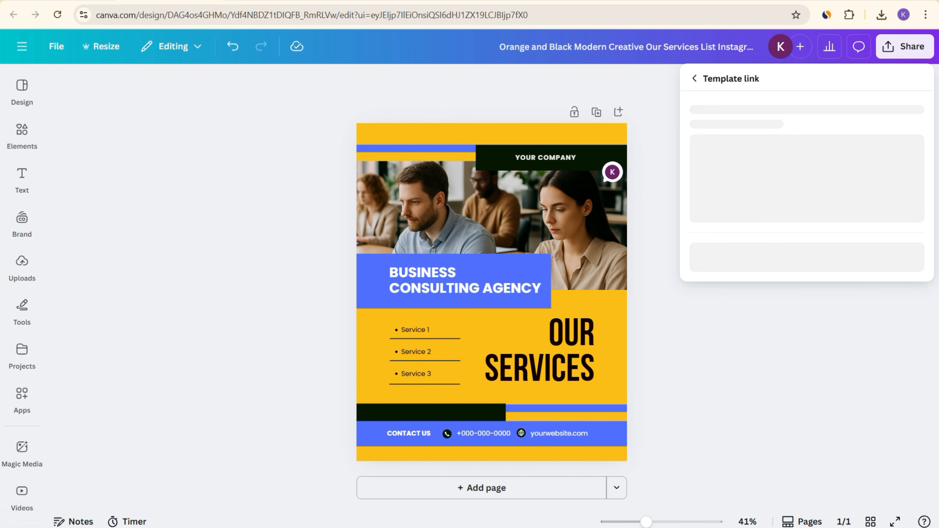
click(900, 318)
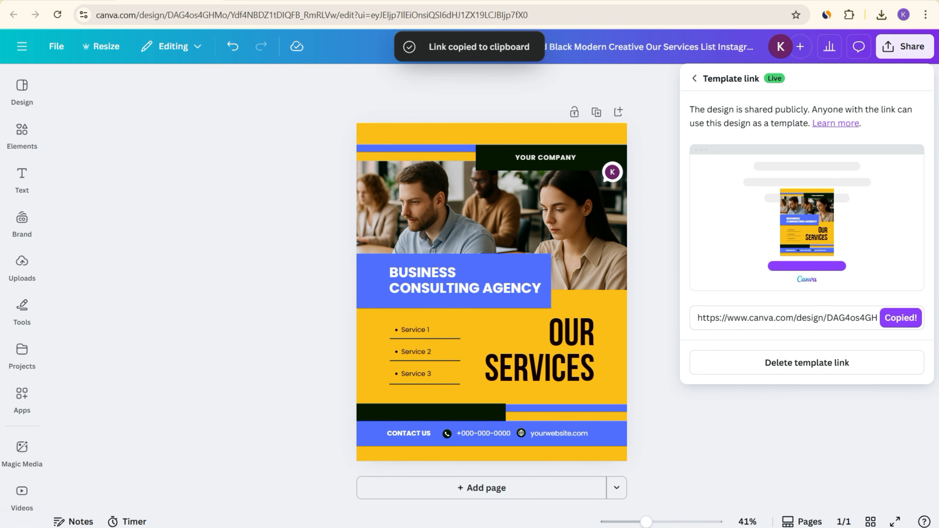
Return to Gumroad, add the copied template link as the URL of "Here is the Template", and save the content changes.
key(ctrl+Tab)
key(ctrl+v)
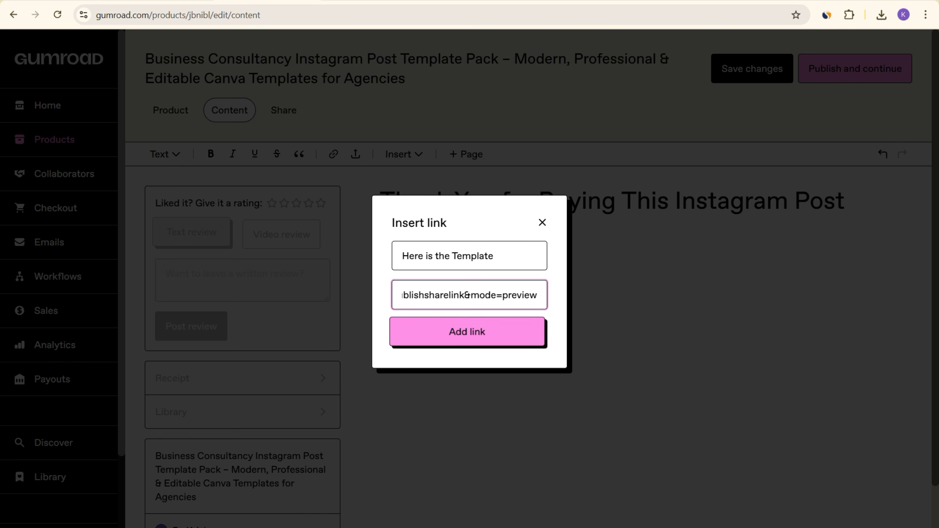
key(Return)
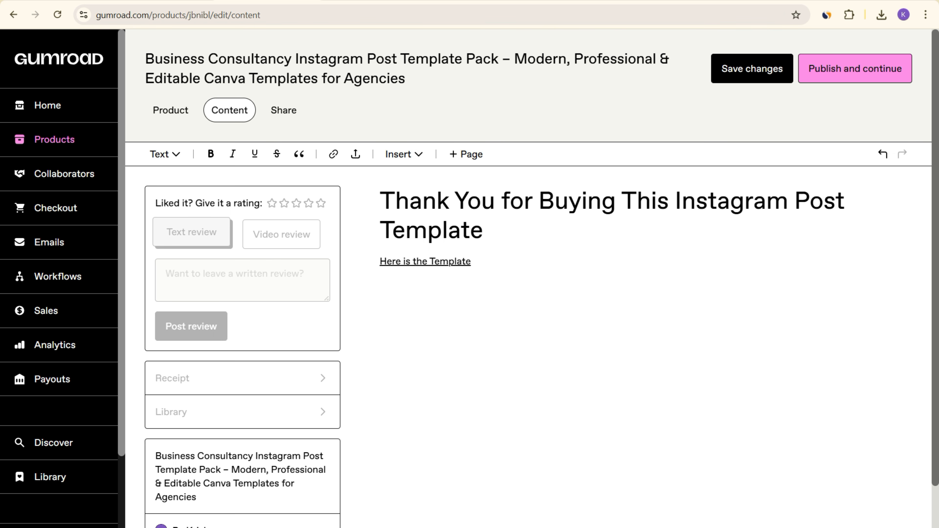
click(752, 69)
click(744, 69)
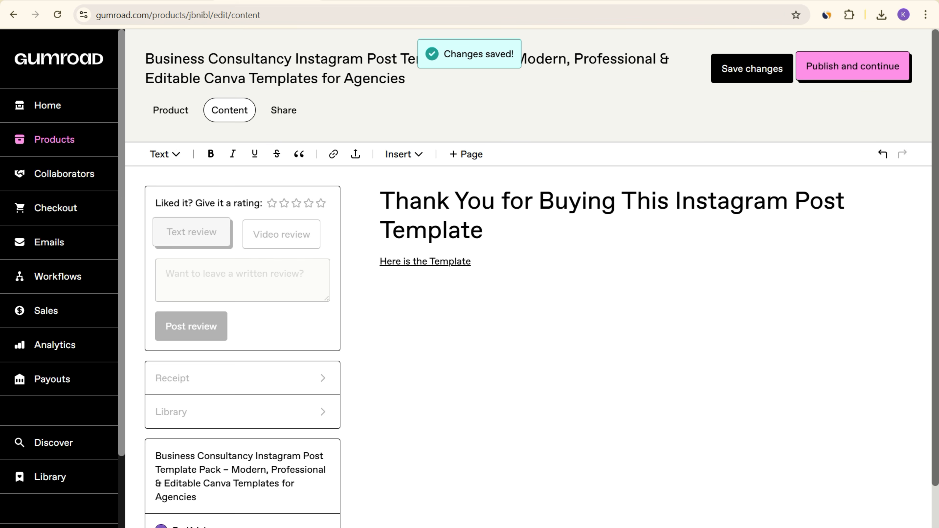
Open the full list of Gumroad products and look through the listed items with their prices and statuses.
click(54, 139)
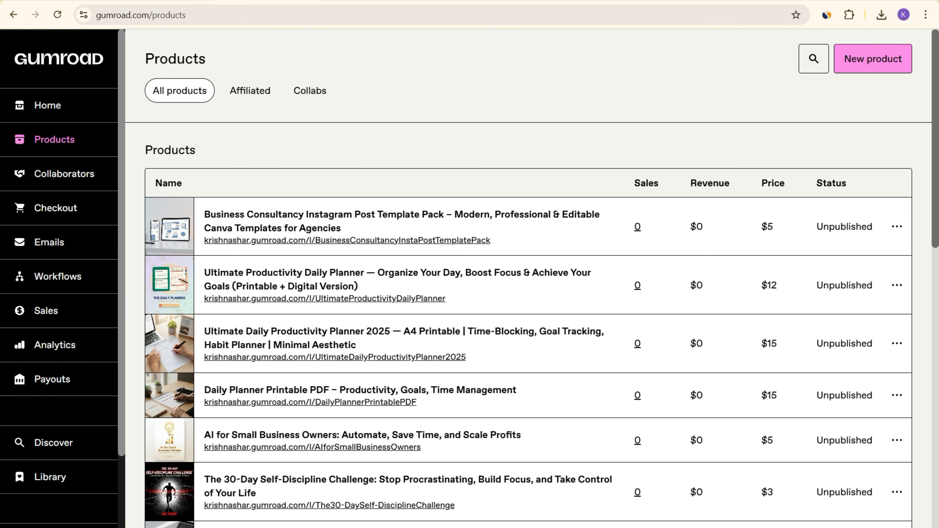
scroll(529, 278, down, 10)
scroll(529, 277, up, 10)
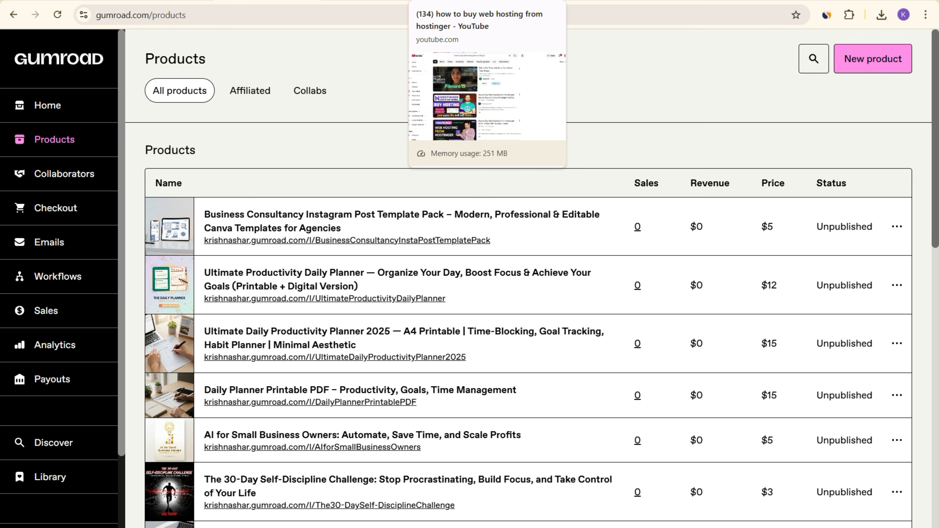
Switch to the YouTube channel page, briefly open and dismiss the channel's full description, and look through its latest videos.
click(462, 2)
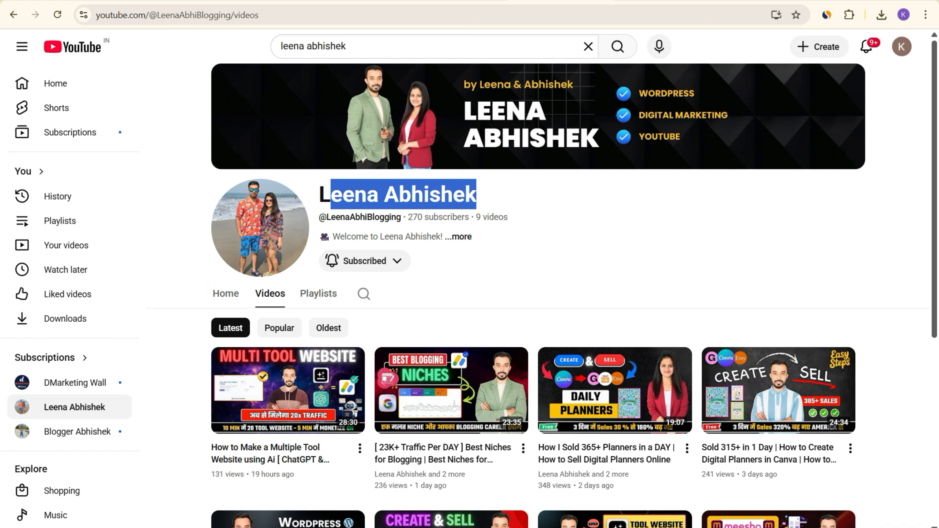
click(458, 237)
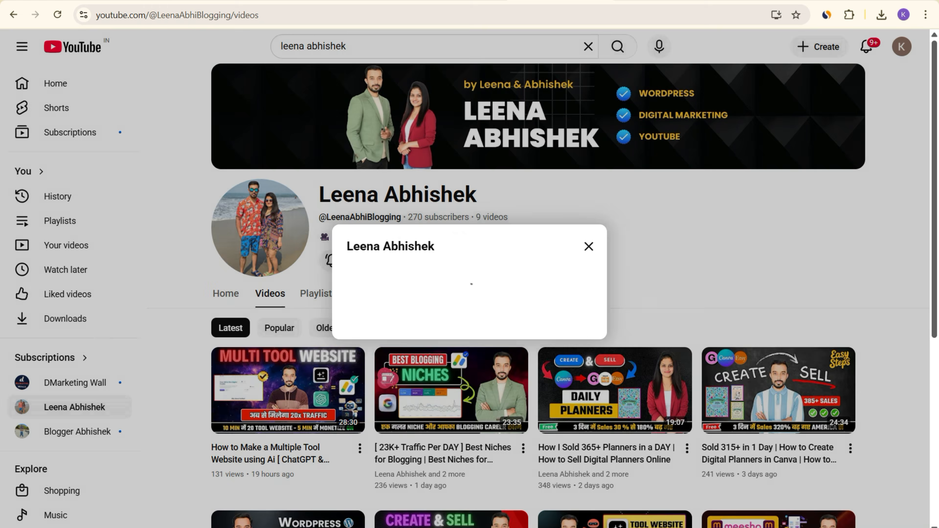
click(620, 99)
scroll(288, 403, down, 6)
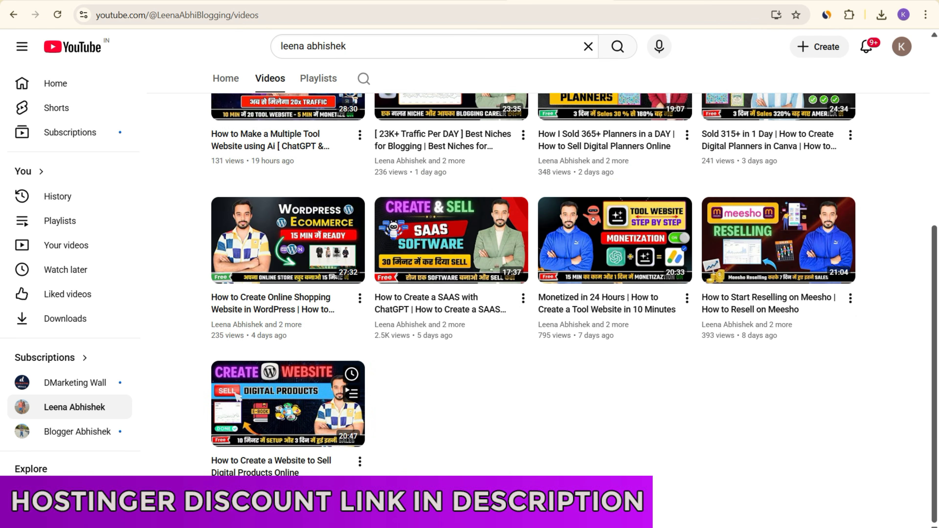
mouse_move(289, 404)
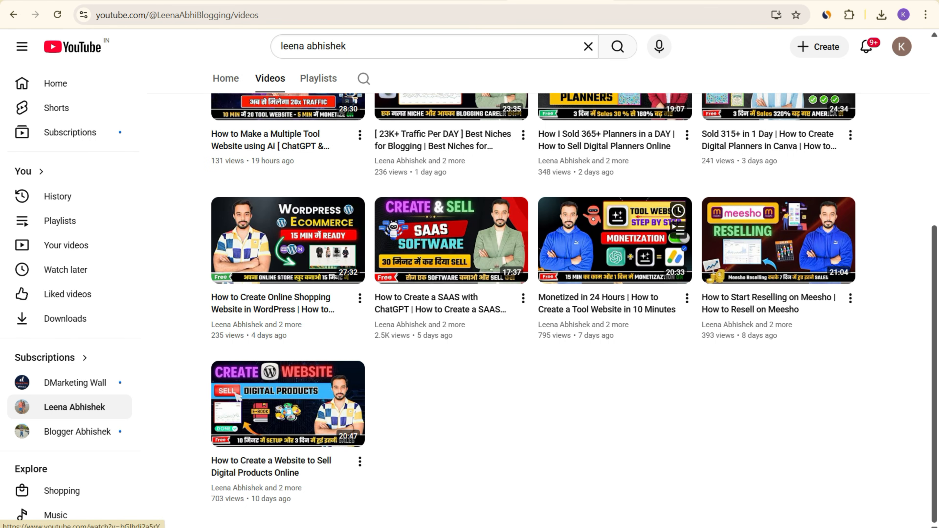
scroll(288, 404, up, 6)
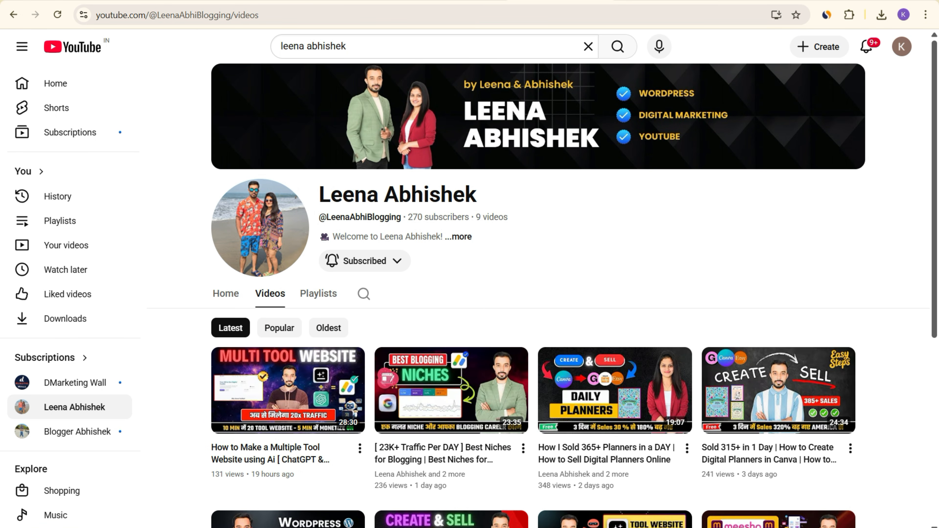